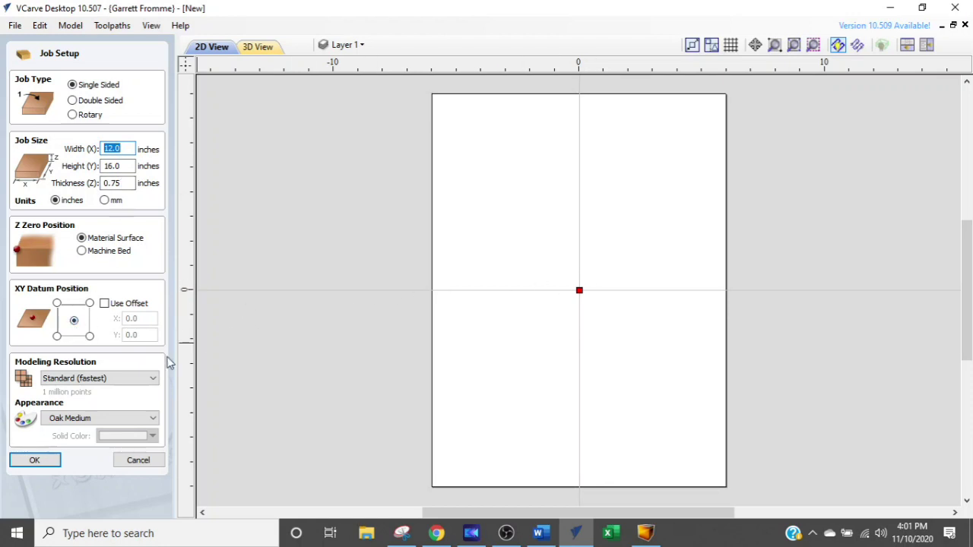
Step: Accept the job setup for the blank 12 x 16 inch sheet
{"action": "left_click", "coordinate": [27, 460]}
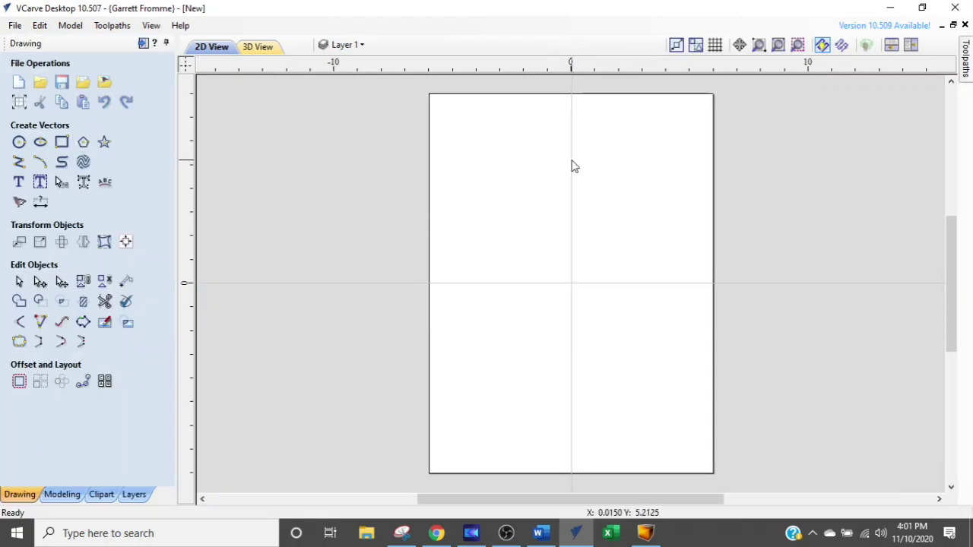
Step: Draw a 4.5 x 12 inch rectangle on the sheet's left half, its right edge on the centre line
{"action": "left_click", "coordinate": [62, 143]}
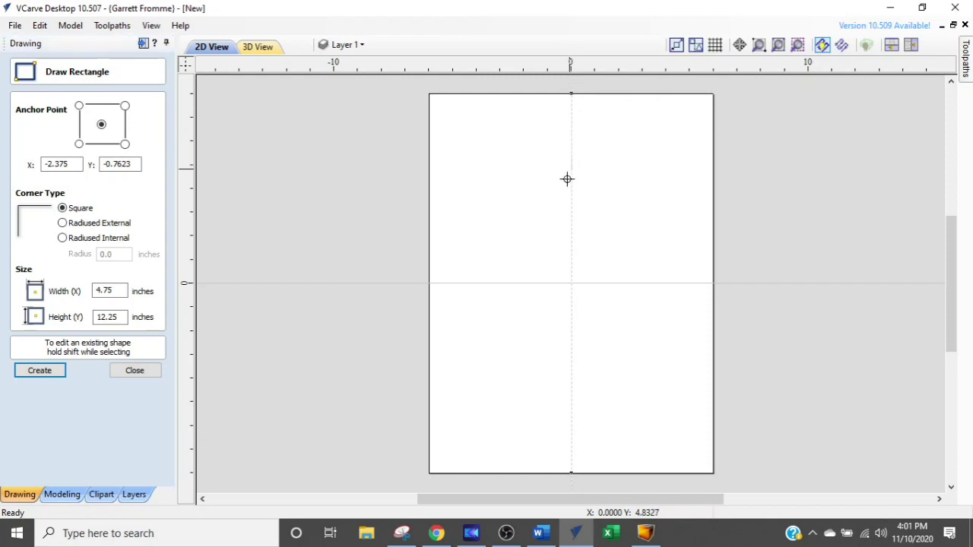
{"action": "left_click_drag", "start_coordinate": [570, 158], "coordinate": [464, 444]}
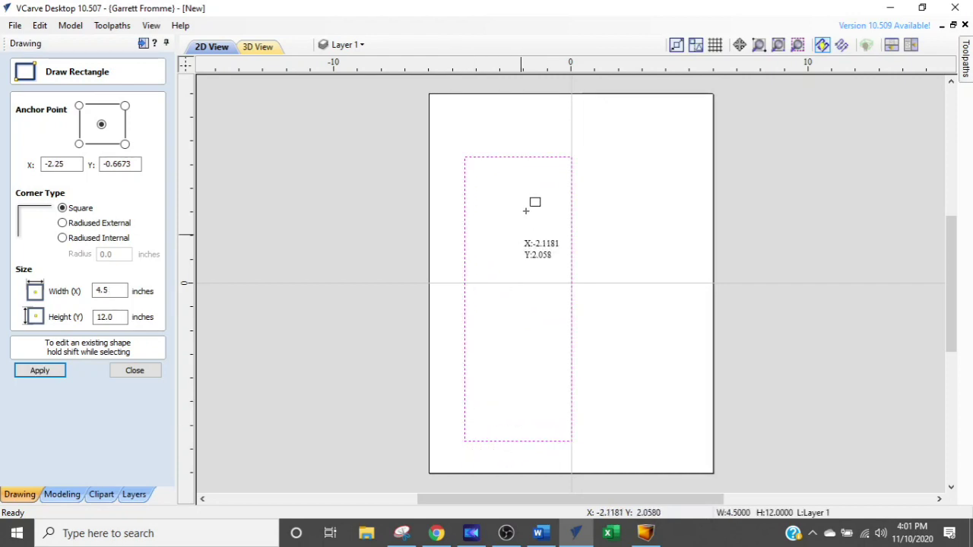
{"action": "left_click", "coordinate": [137, 371]}
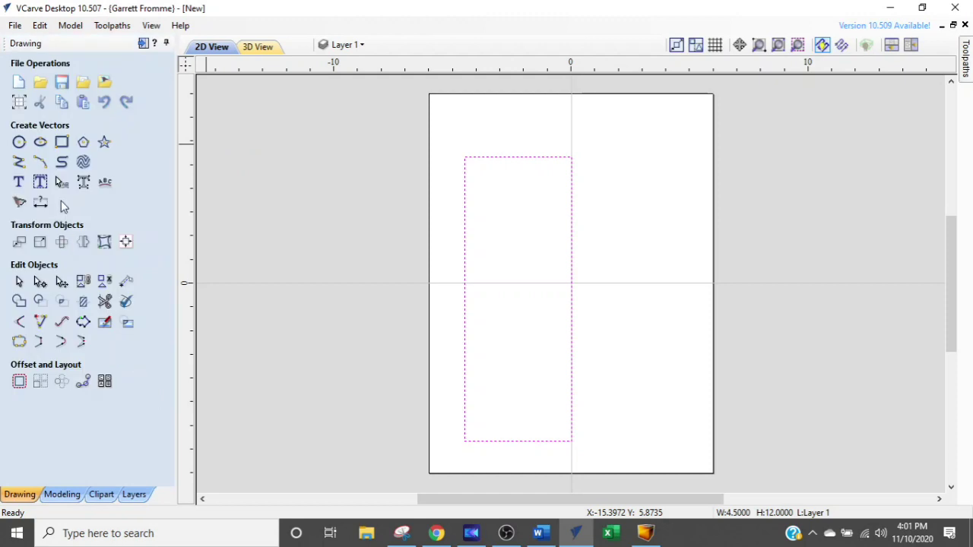
Step: Draw a radius 2 circle centred on the rectangle's top-right corner
{"action": "left_click", "coordinate": [19, 143]}
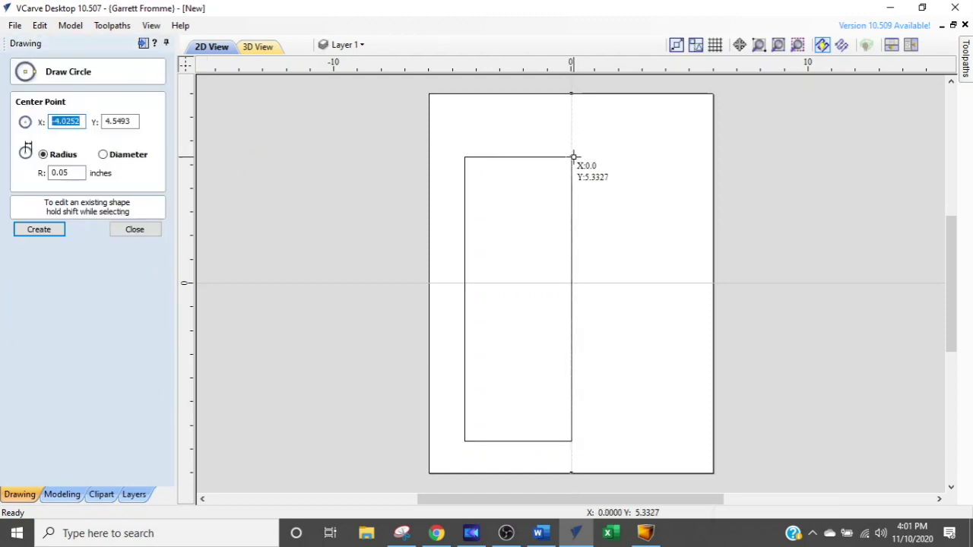
{"action": "left_click_drag", "start_coordinate": [573, 156], "coordinate": [570, 111]}
{"action": "scroll", "coordinate": [567, 120], "scroll_direction": "up", "scroll_amount": 3}
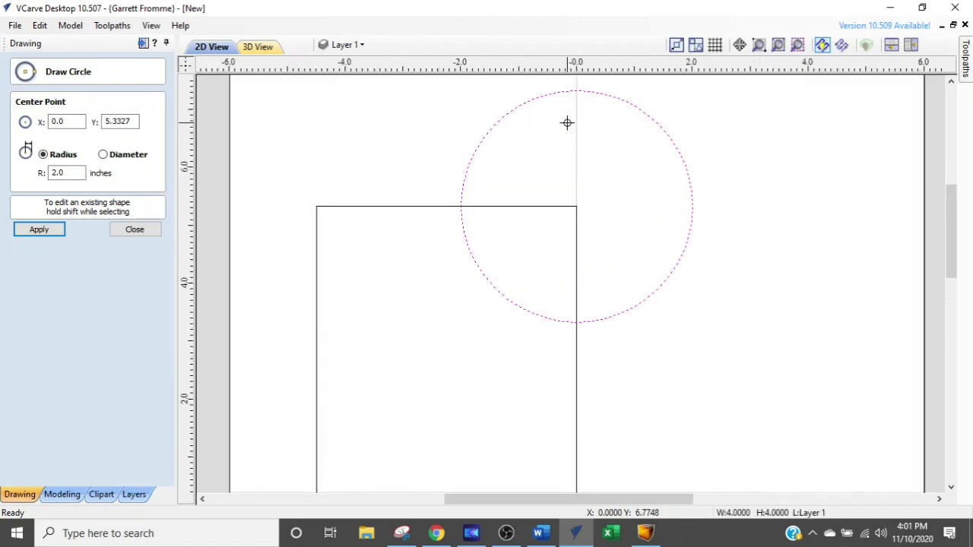
{"action": "left_click", "coordinate": [134, 230]}
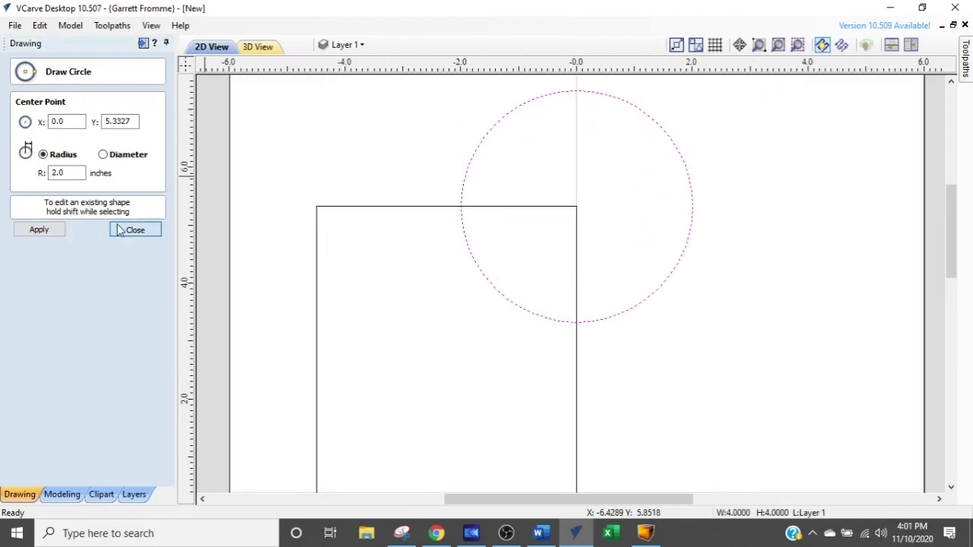
Step: Add a curved arc from the rectangle's top edge to the circle's edge
{"action": "left_click", "coordinate": [41, 162]}
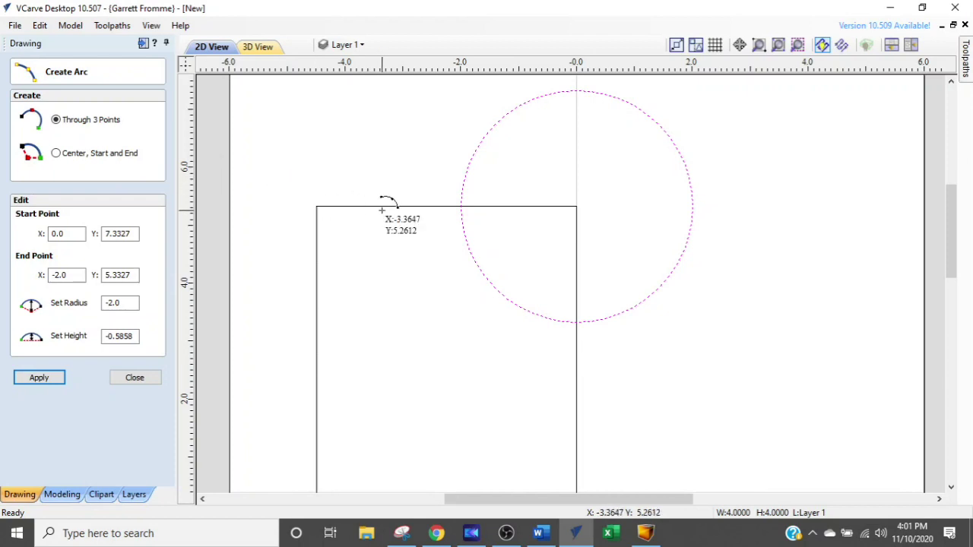
{"action": "scroll", "coordinate": [365, 211], "scroll_direction": "up", "scroll_amount": 3}
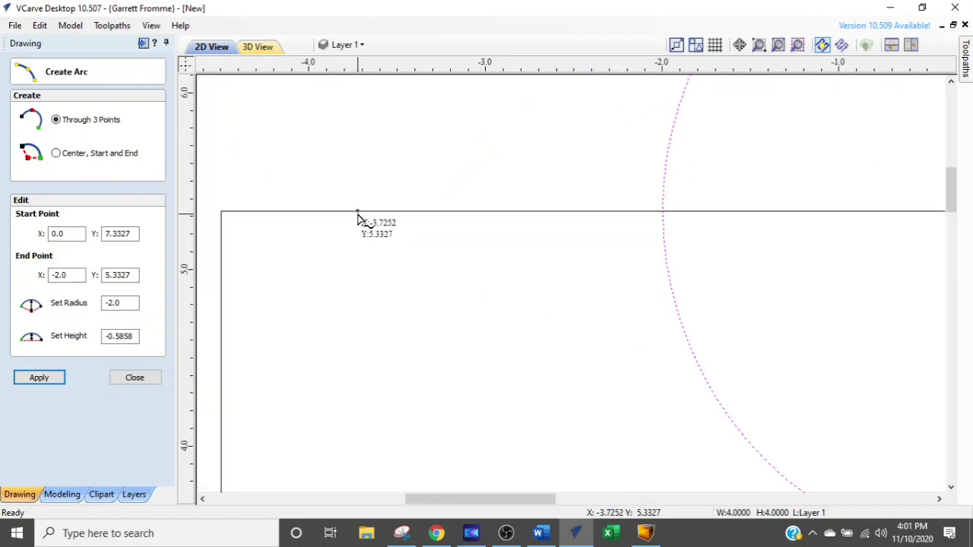
{"action": "left_click", "coordinate": [357, 214]}
{"action": "scroll", "coordinate": [542, 191], "scroll_direction": "down", "scroll_amount": 3}
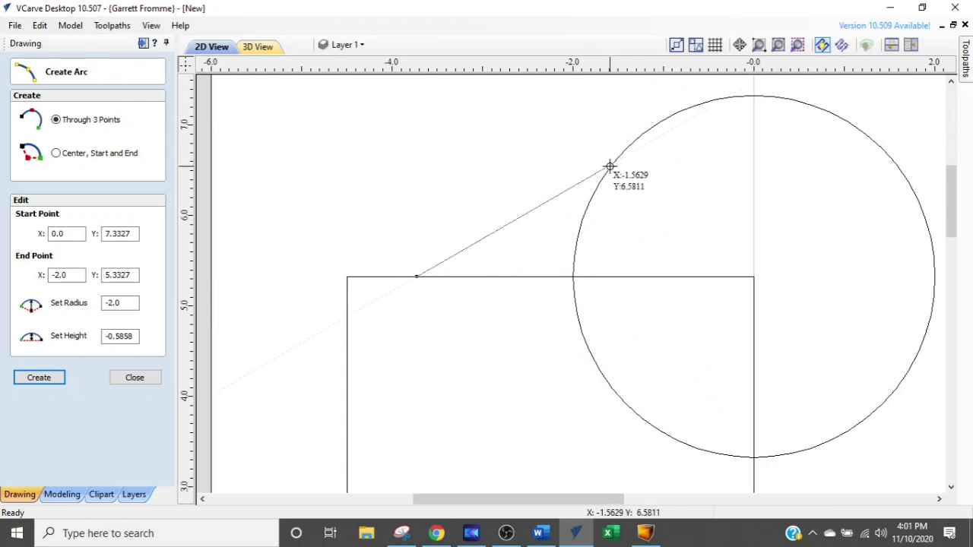
{"action": "left_click", "coordinate": [606, 176]}
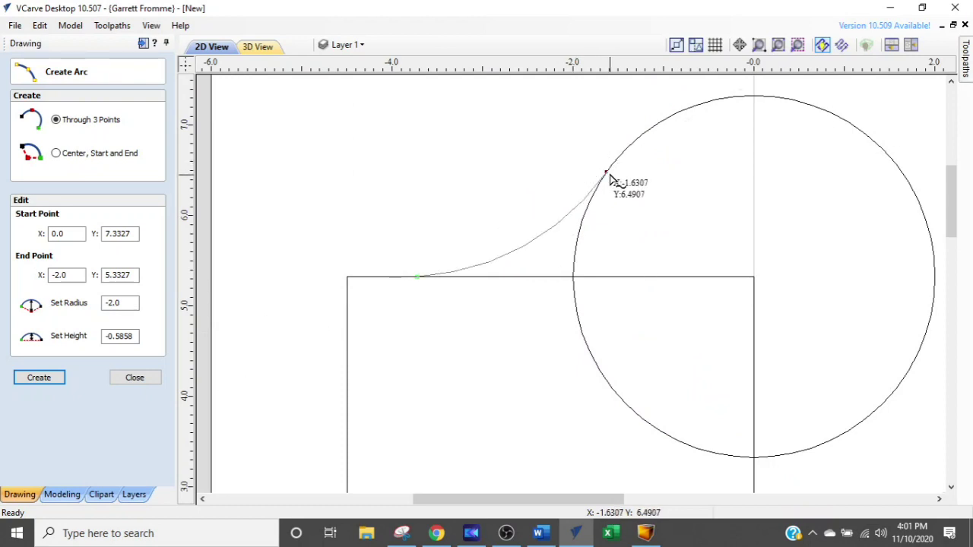
{"action": "scroll", "coordinate": [553, 234], "scroll_direction": "up", "scroll_amount": 3}
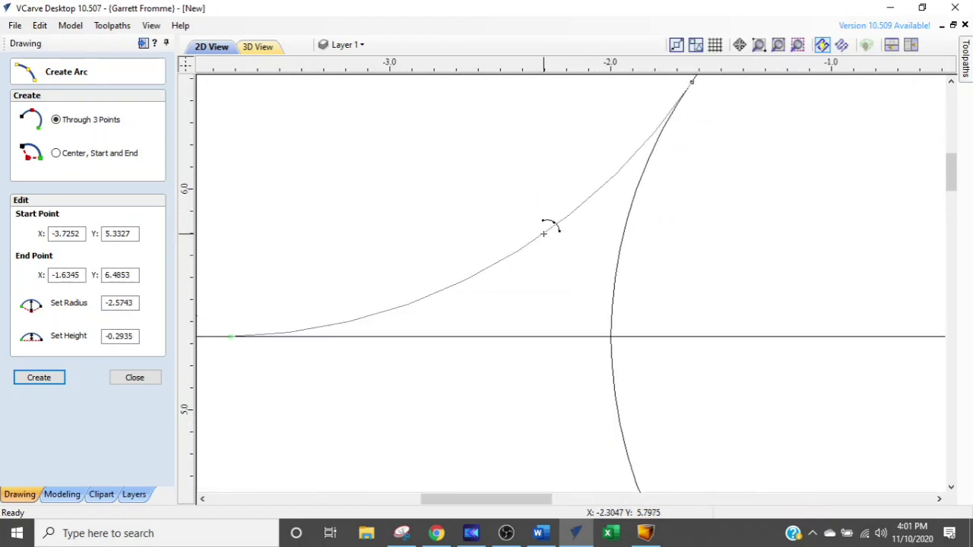
{"action": "left_click", "coordinate": [544, 233]}
{"action": "scroll", "coordinate": [639, 213], "scroll_direction": "up", "scroll_amount": 5}
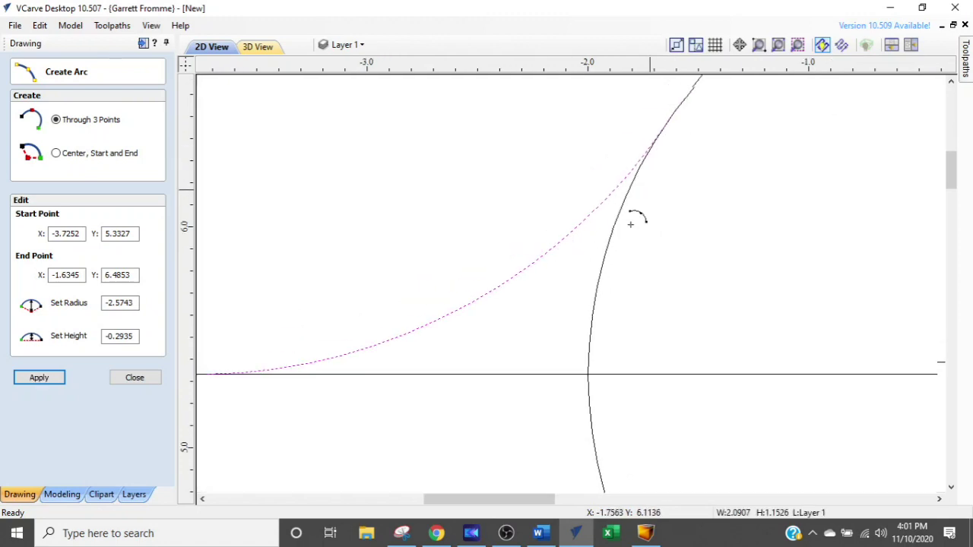
{"action": "scroll", "coordinate": [619, 152], "scroll_direction": "up", "scroll_amount": 4}
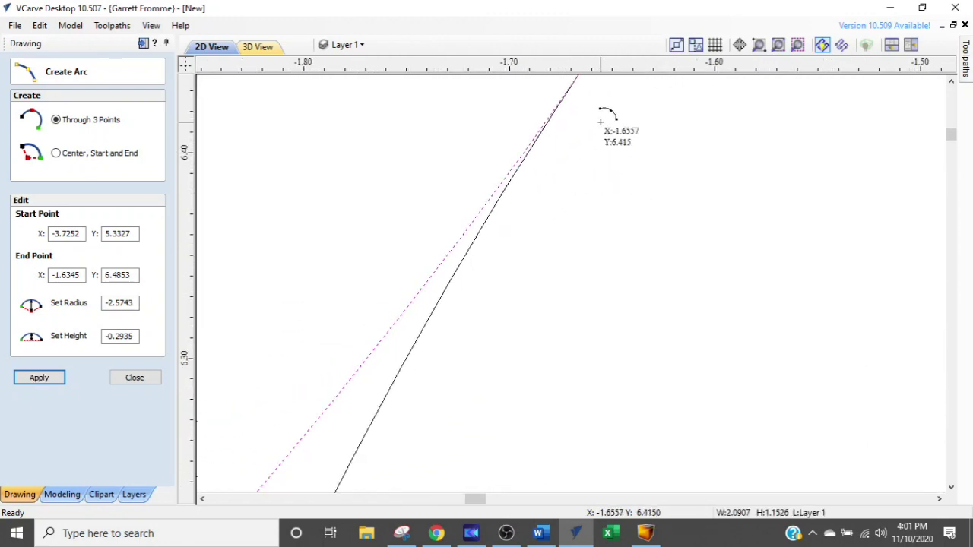
{"action": "scroll", "coordinate": [601, 133], "scroll_direction": "down", "scroll_amount": 3}
{"action": "scroll", "coordinate": [589, 156], "scroll_direction": "down", "scroll_amount": 5}
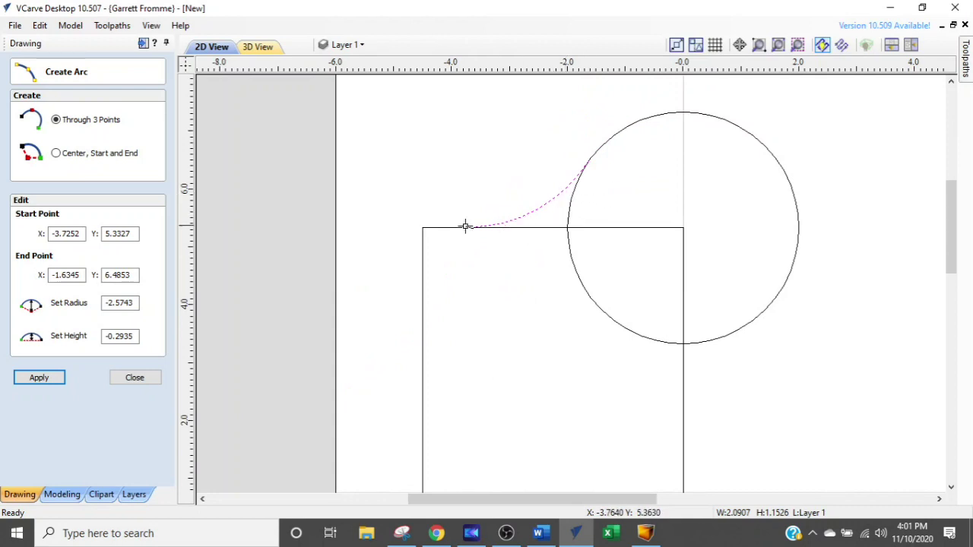
{"action": "left_click", "coordinate": [151, 379]}
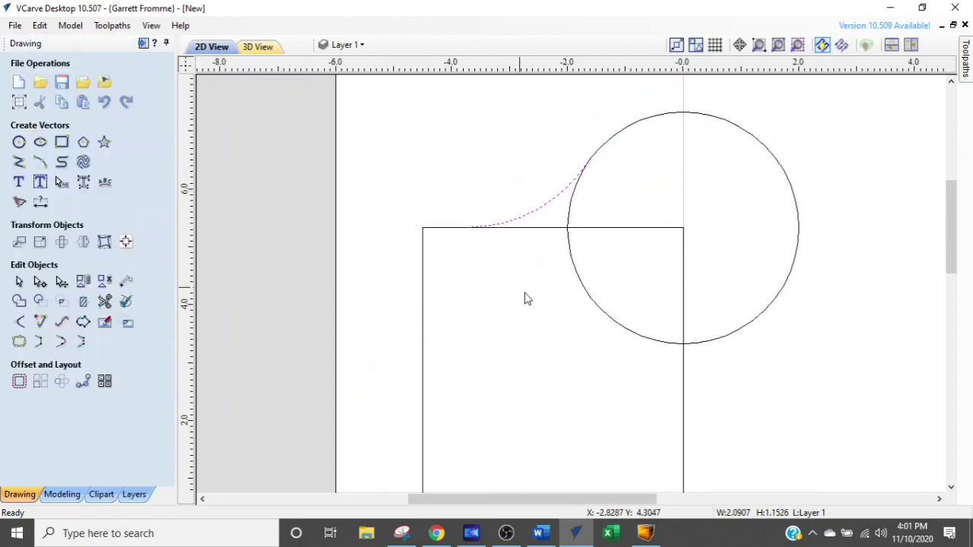
{"action": "scroll", "coordinate": [592, 278], "scroll_direction": "down", "scroll_amount": 2}
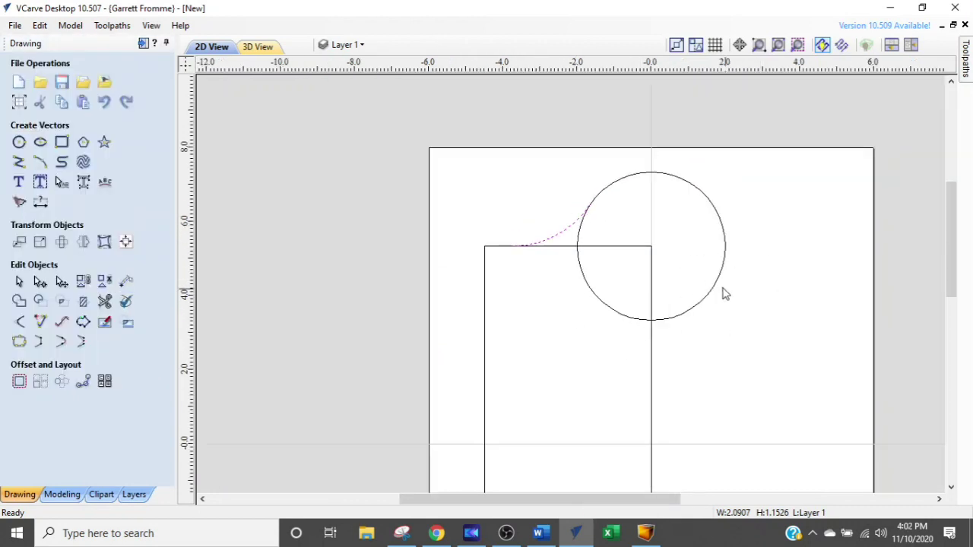
{"action": "scroll", "coordinate": [498, 228], "scroll_direction": "down", "scroll_amount": 3}
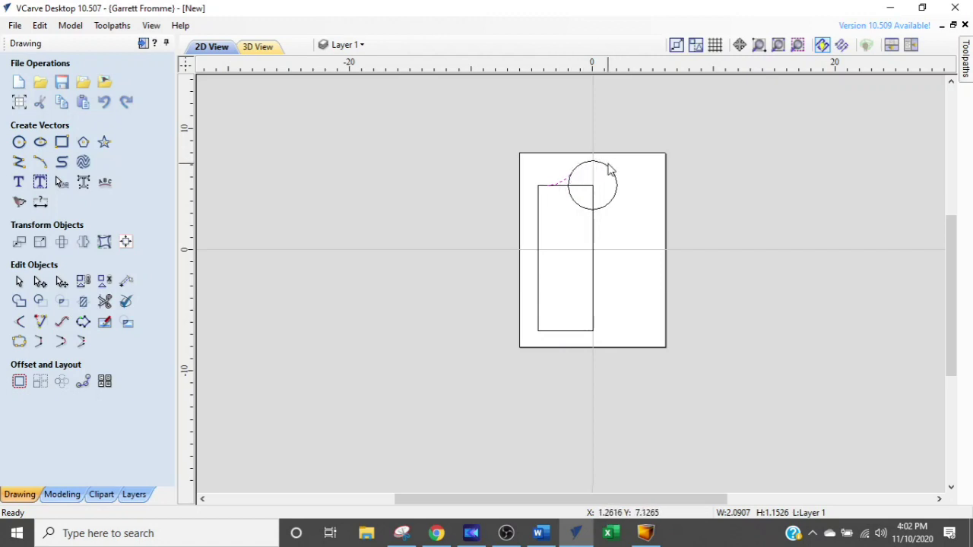
{"action": "scroll", "coordinate": [594, 203], "scroll_direction": "up", "scroll_amount": 3}
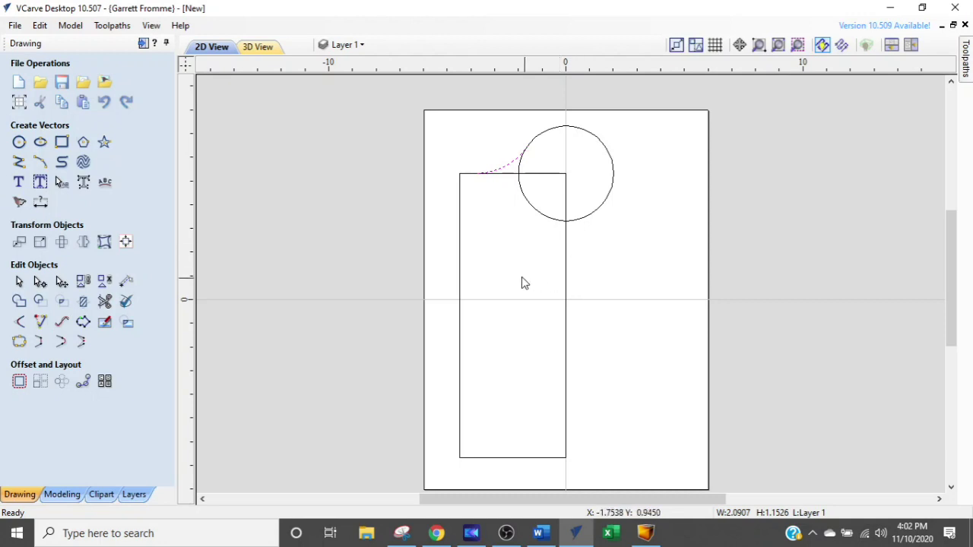
Step: Draw a vertical line from the rectangle's top-right corner up to the sheet's top edge
{"action": "left_click", "coordinate": [19, 161]}
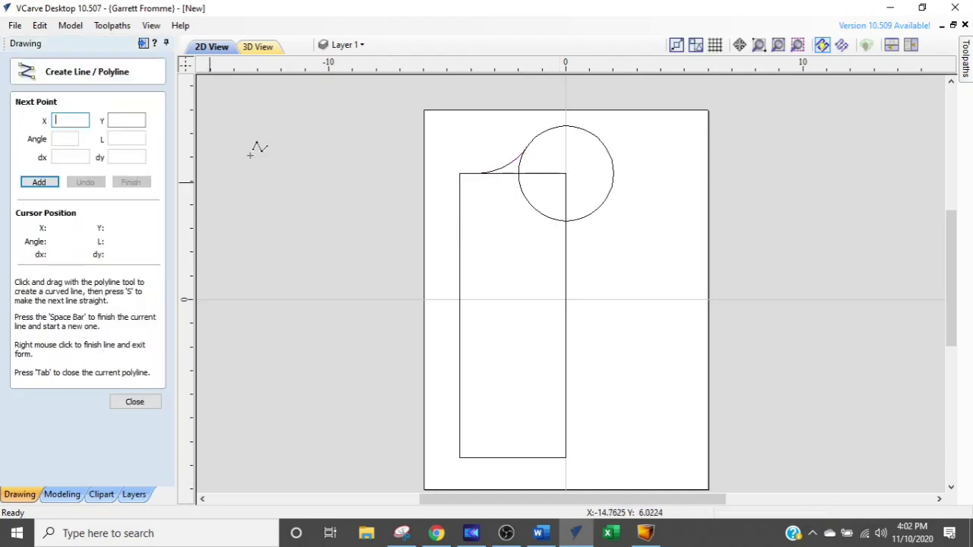
{"action": "left_click", "coordinate": [566, 172]}
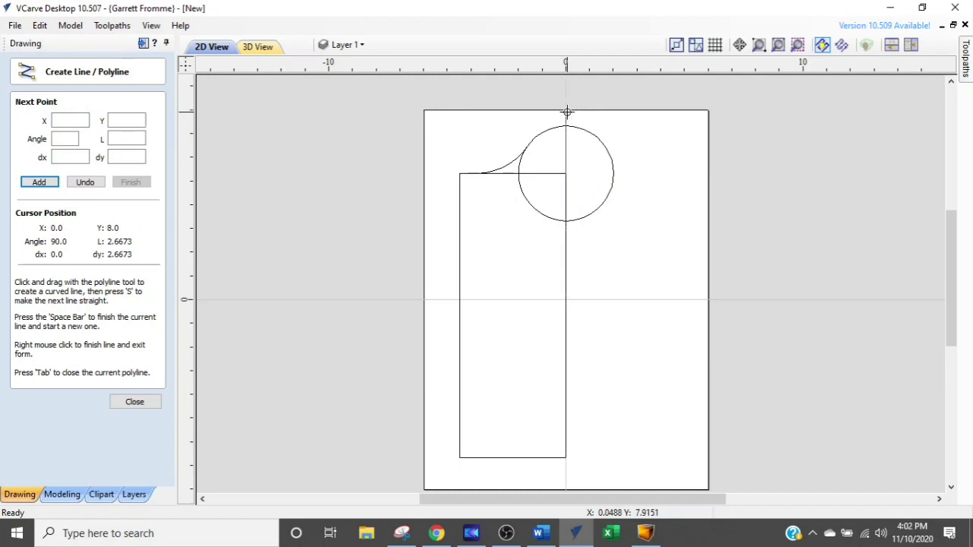
{"action": "left_click", "coordinate": [567, 111]}
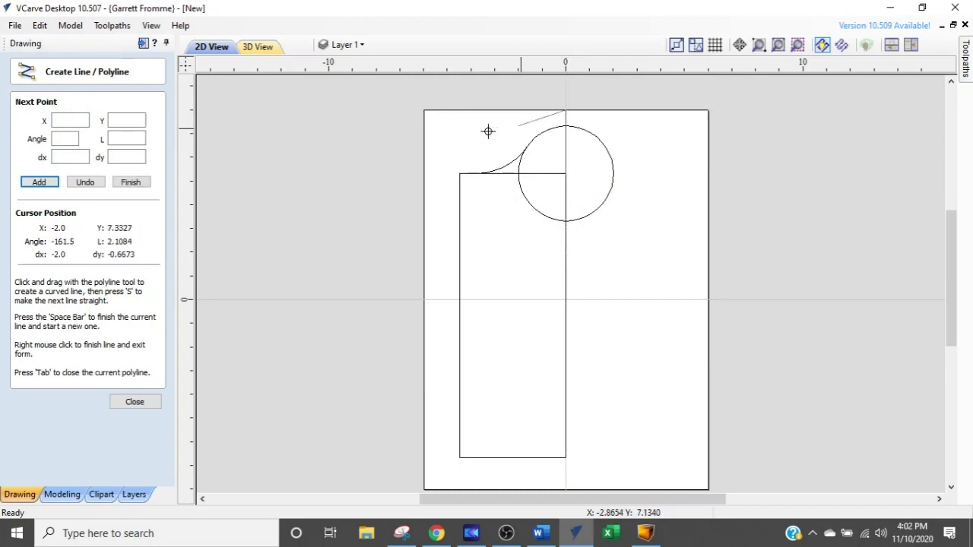
{"action": "left_click", "coordinate": [144, 405]}
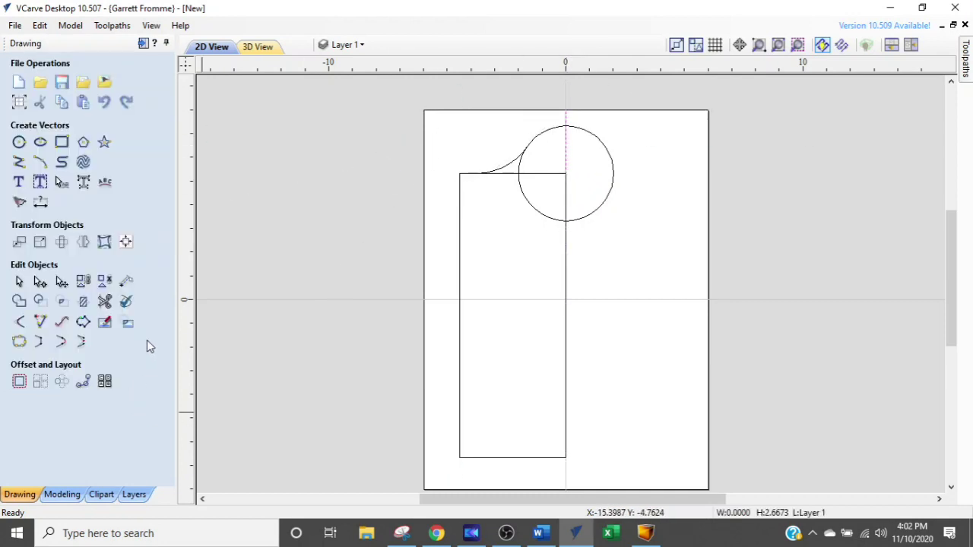
Step: Trim away the extra circle and line sections, undoing the one unwanted trim
{"action": "left_click", "coordinate": [105, 301]}
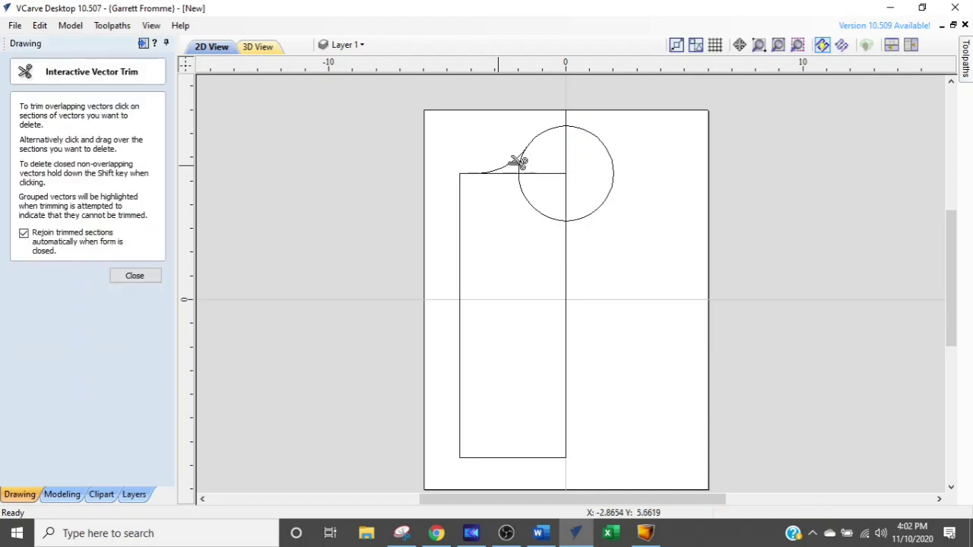
{"action": "left_click", "coordinate": [617, 146]}
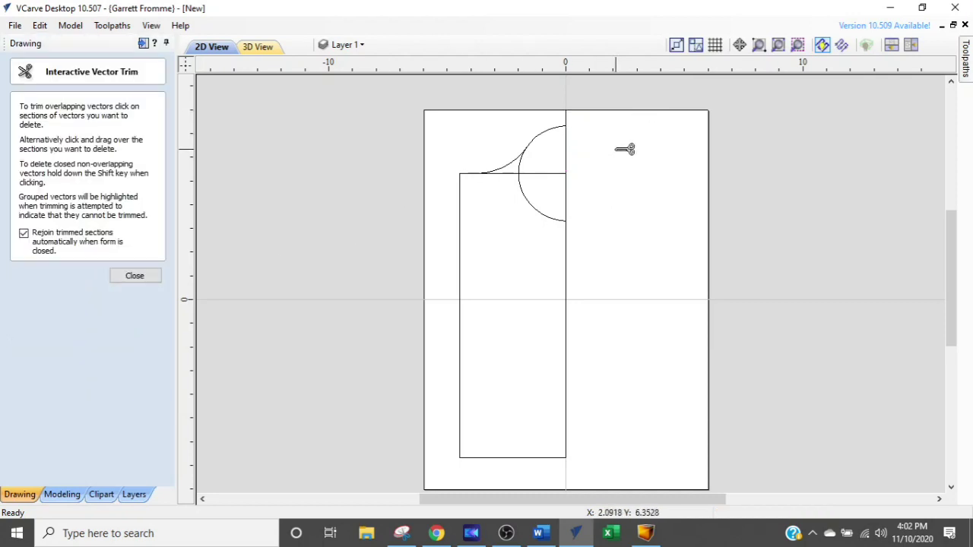
{"action": "scroll", "coordinate": [578, 119], "scroll_direction": "up", "scroll_amount": 4}
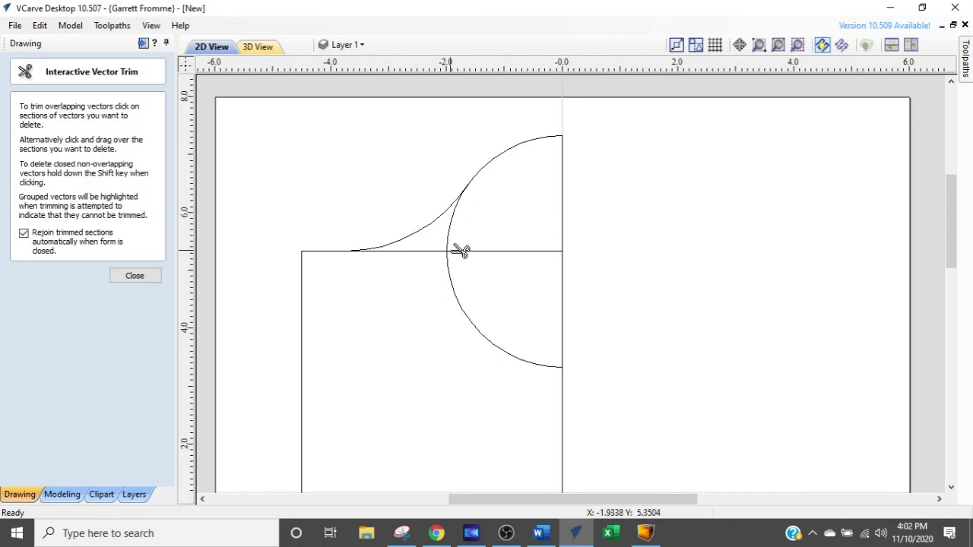
{"action": "left_click", "coordinate": [454, 249]}
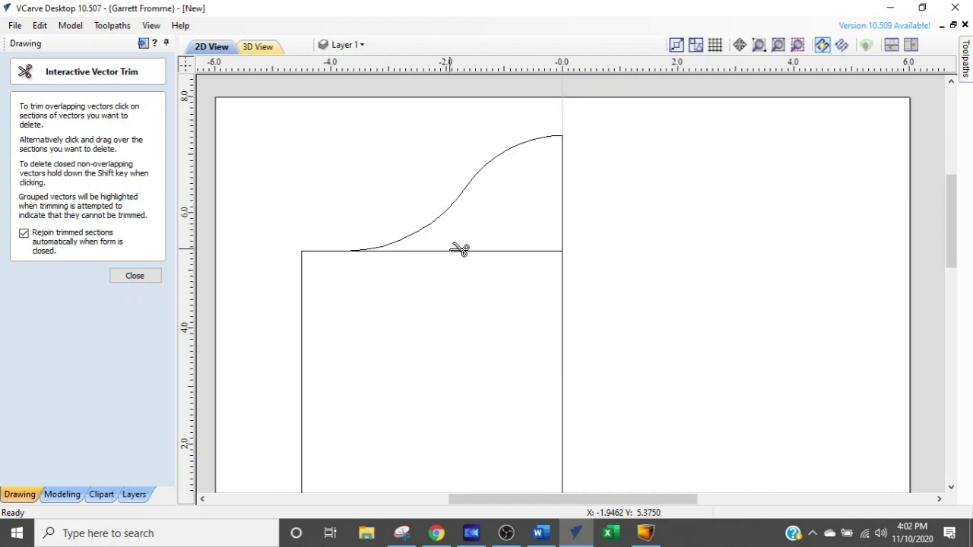
{"action": "left_click", "coordinate": [566, 219]}
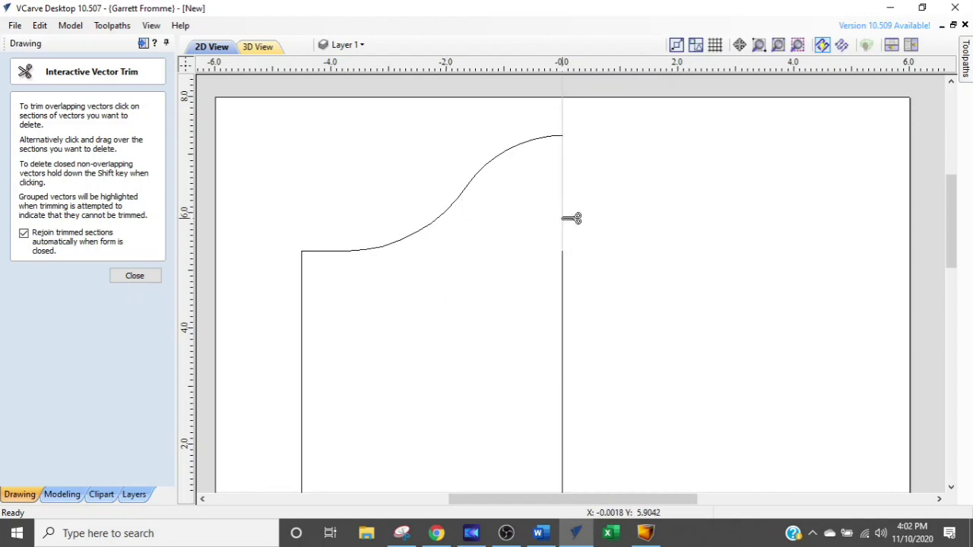
{"action": "left_click", "coordinate": [566, 262]}
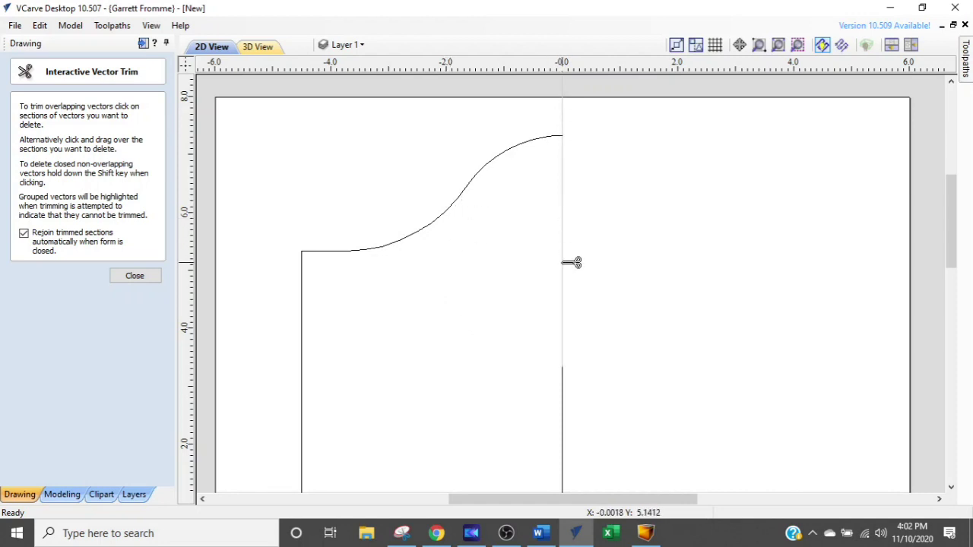
{"action": "left_click", "coordinate": [565, 400]}
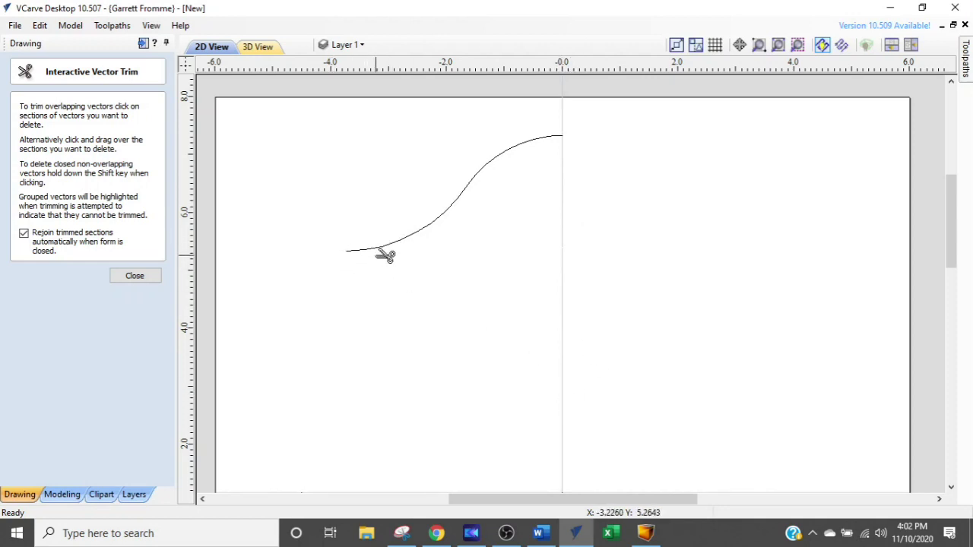
{"action": "key", "text": "ctrl+z"}
{"action": "scroll", "coordinate": [380, 257], "scroll_direction": "down", "scroll_amount": 3}
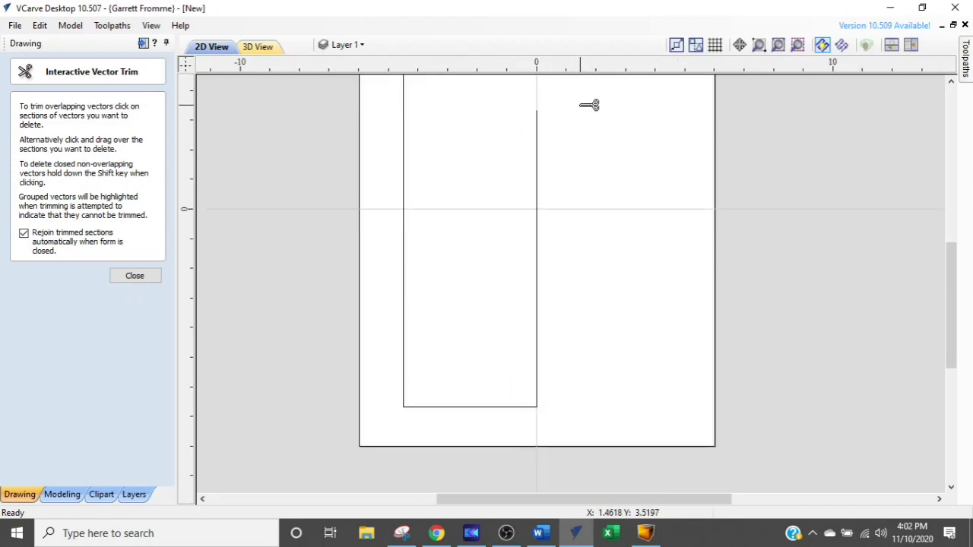
{"action": "key", "text": "Escape"}
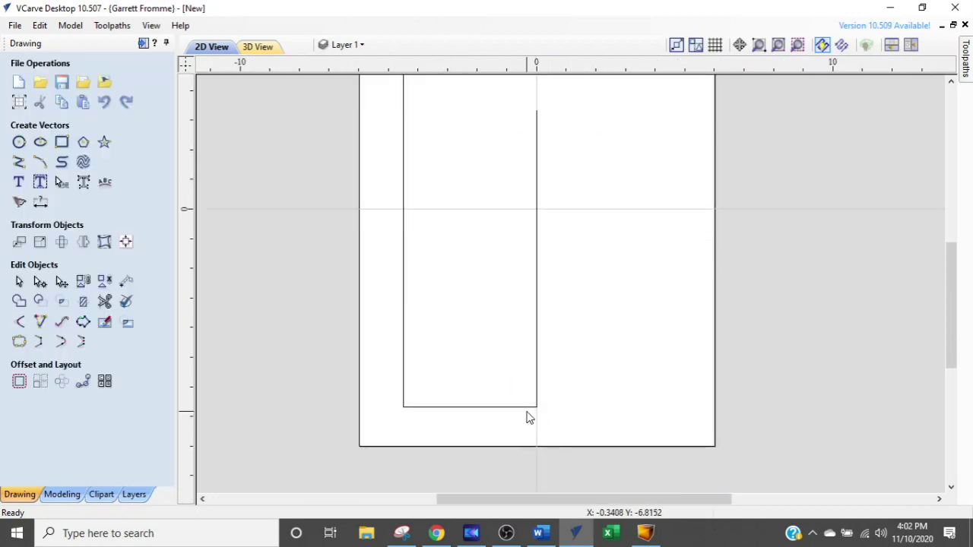
Step: Cut the half outline at its bottom-right node in node editing
{"action": "left_click", "coordinate": [523, 407]}
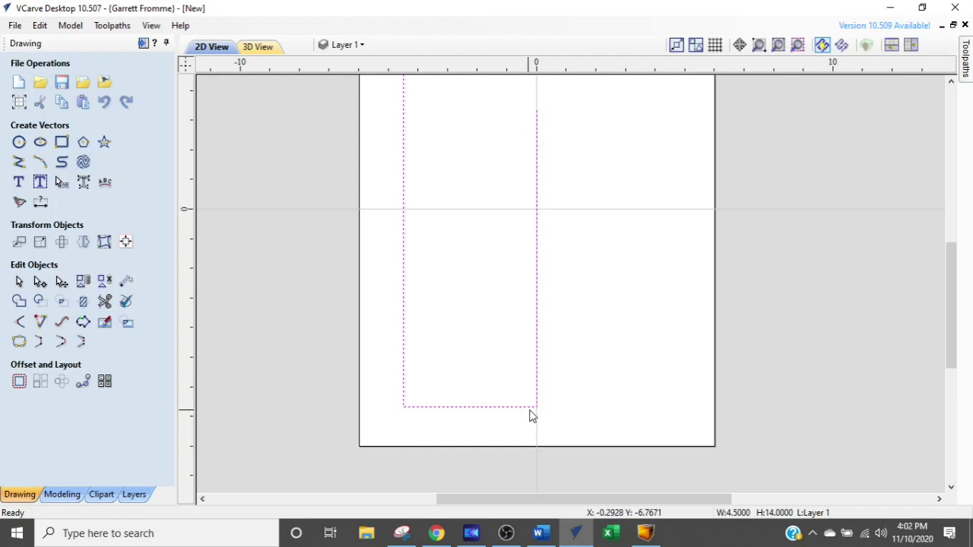
{"action": "key", "text": "n"}
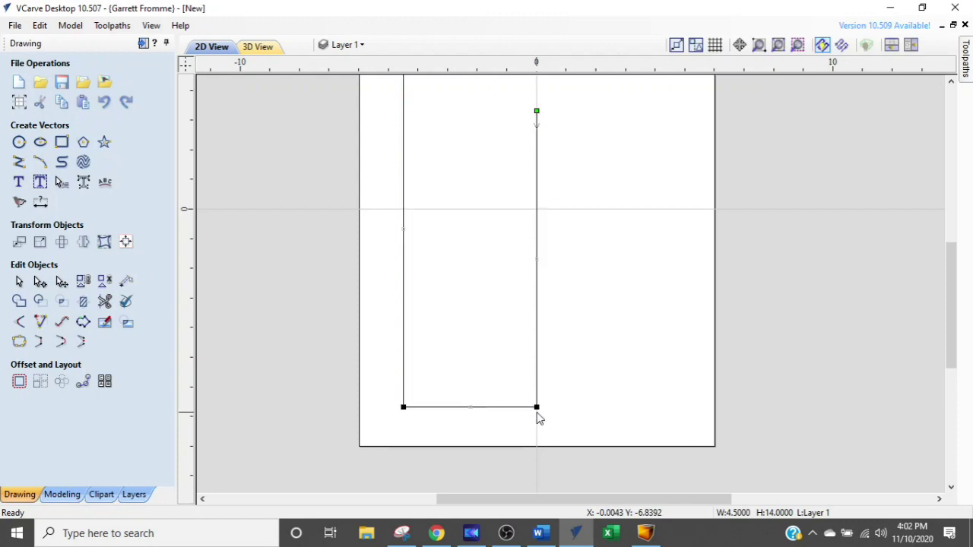
{"action": "scroll", "coordinate": [538, 417], "scroll_direction": "up", "scroll_amount": 2}
{"action": "scroll", "coordinate": [536, 417], "scroll_direction": "down", "scroll_amount": 3}
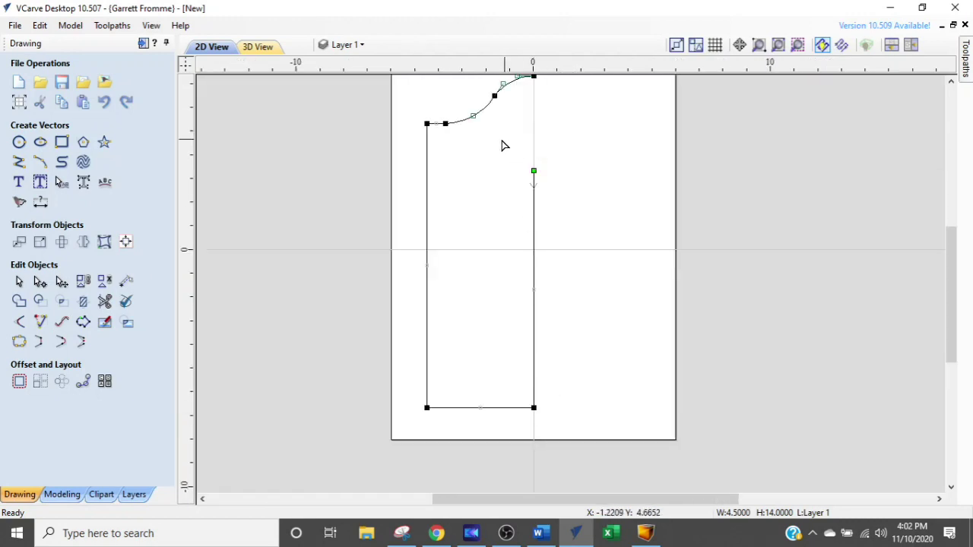
{"action": "scroll", "coordinate": [518, 446], "scroll_direction": "up", "scroll_amount": 2}
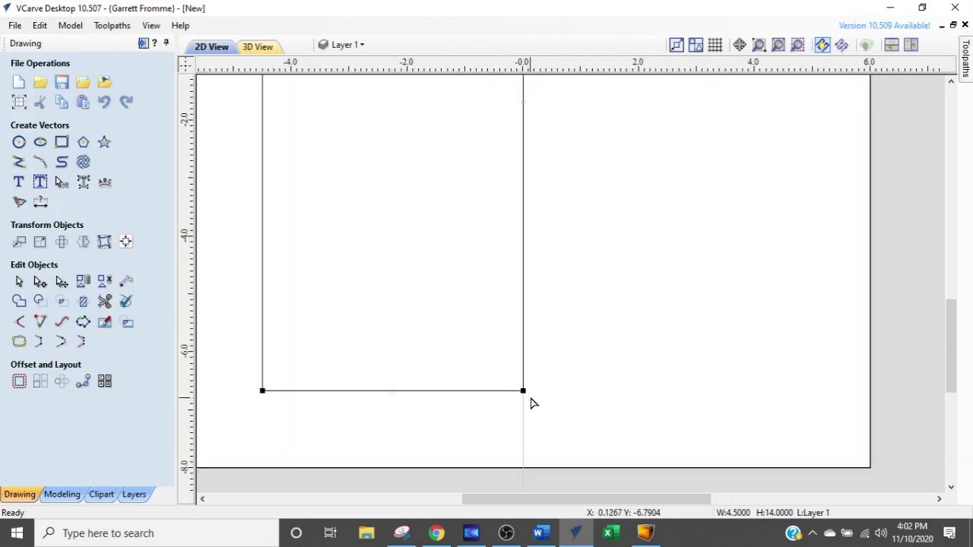
{"action": "right_click", "coordinate": [523, 393]}
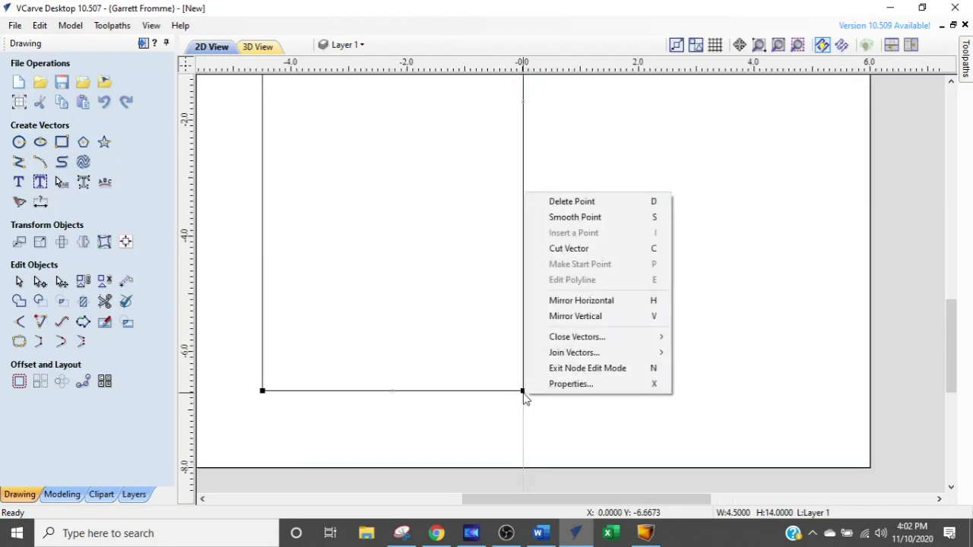
{"action": "left_click", "coordinate": [575, 250]}
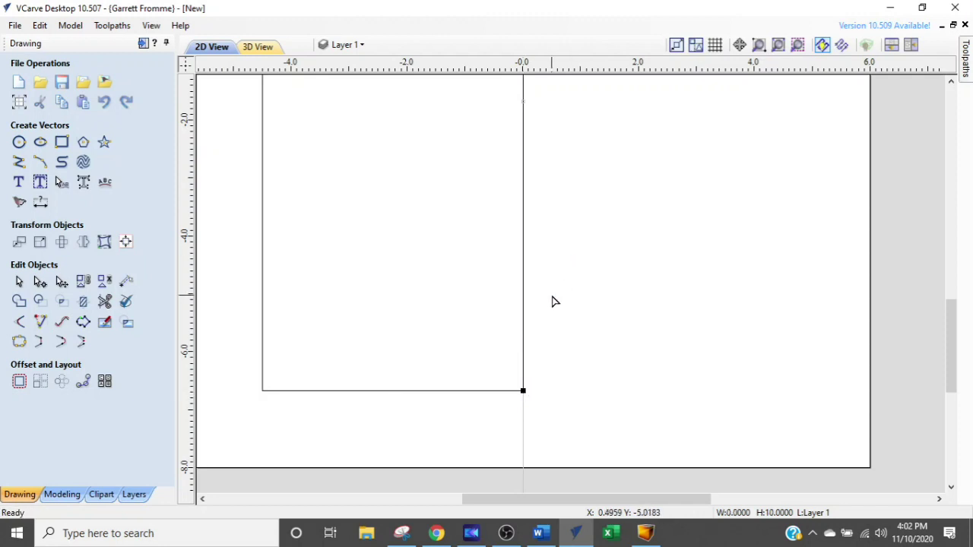
Step: Delete the separated vertical centre line and fit the material in view
{"action": "scroll", "coordinate": [558, 304], "scroll_direction": "down", "scroll_amount": 2}
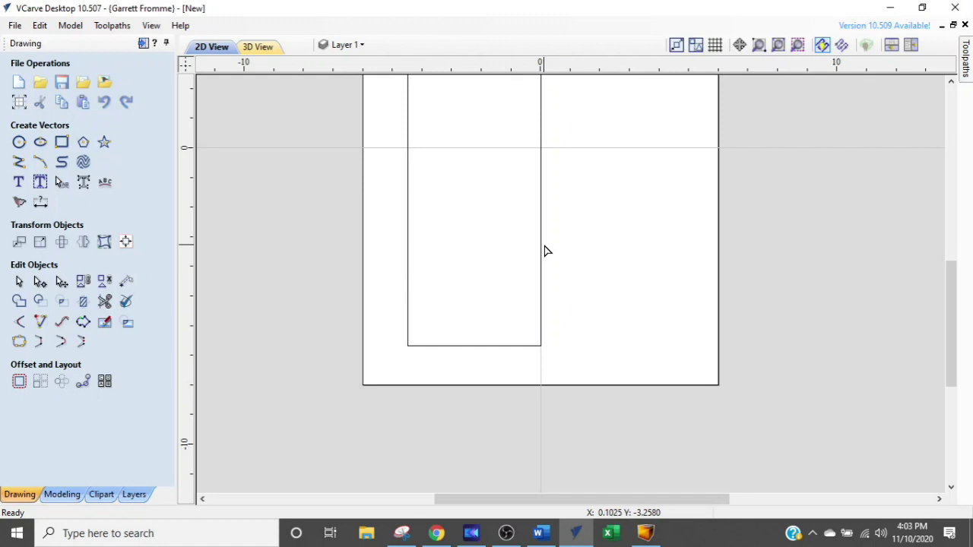
{"action": "left_click_drag", "start_coordinate": [562, 235], "coordinate": [522, 266]}
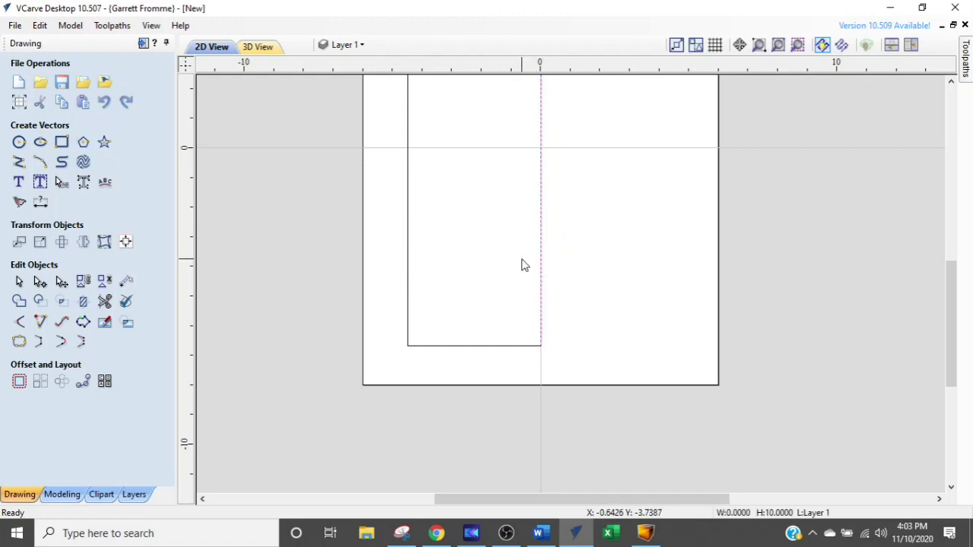
{"action": "key", "text": "Delete"}
{"action": "key", "text": "F3"}
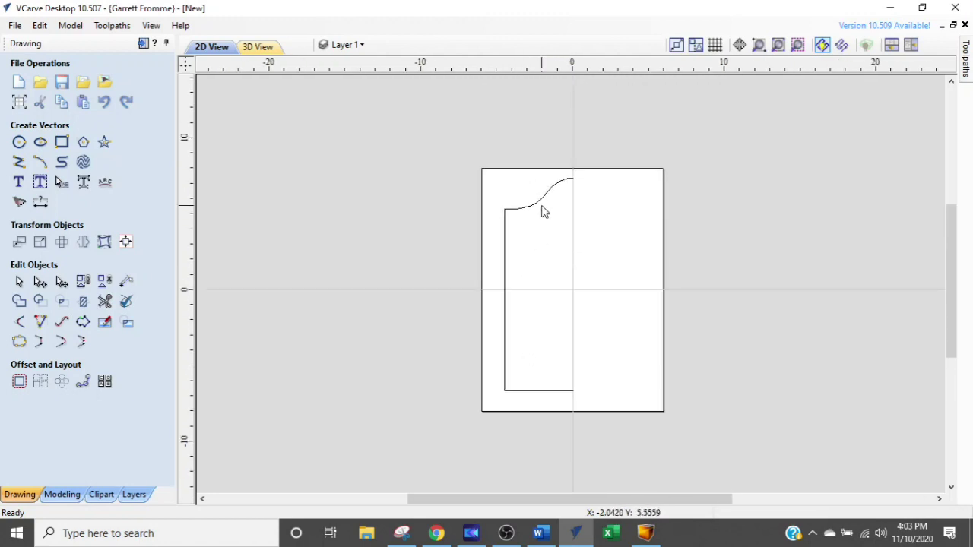
Step: Mirror a horizontal copy of the half outline about the job centre
{"action": "left_click", "coordinate": [537, 206]}
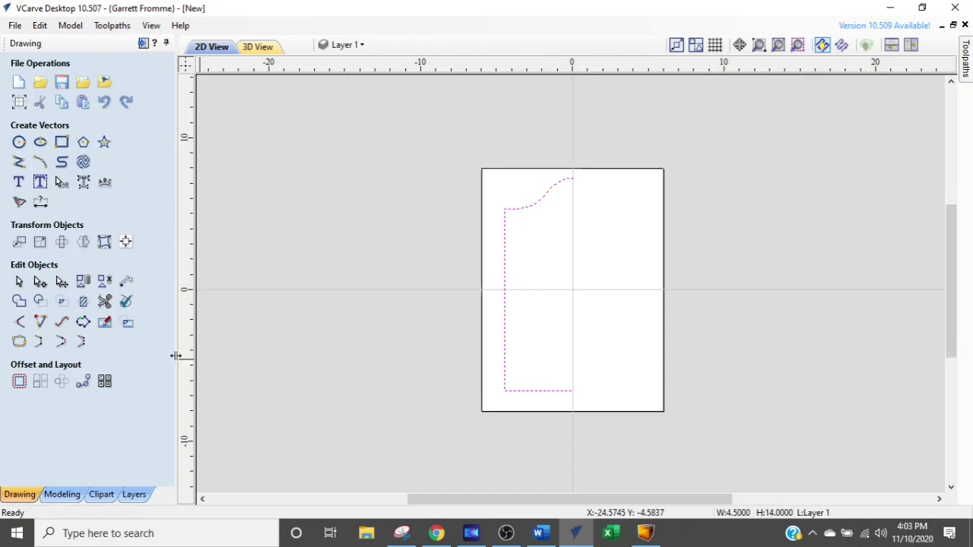
{"action": "left_click", "coordinate": [83, 242]}
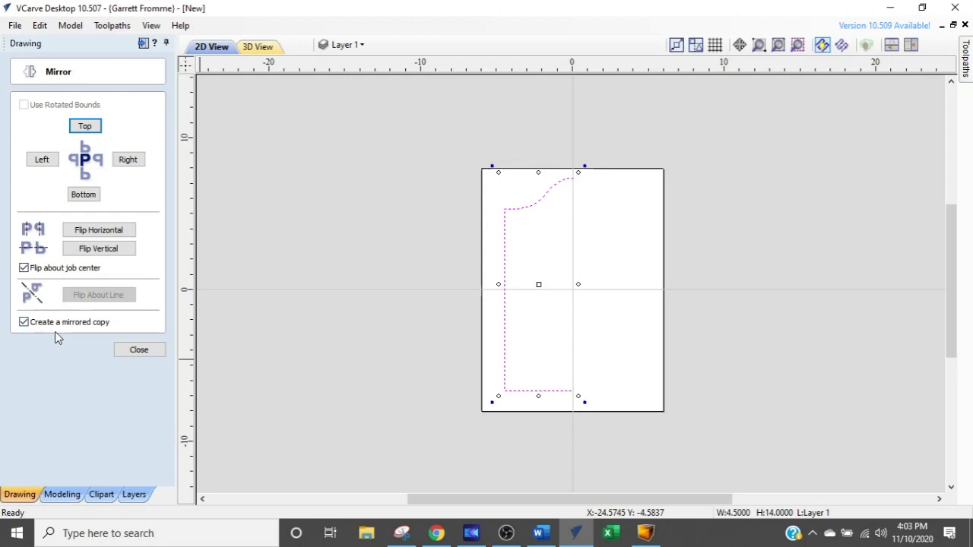
{"action": "left_click", "coordinate": [521, 209], "text": "shift"}
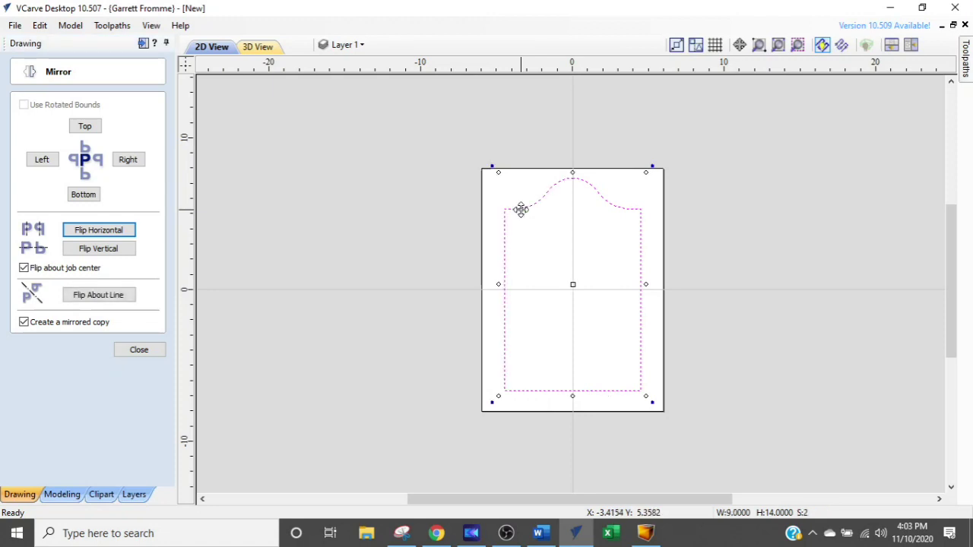
{"action": "left_click", "coordinate": [521, 209]}
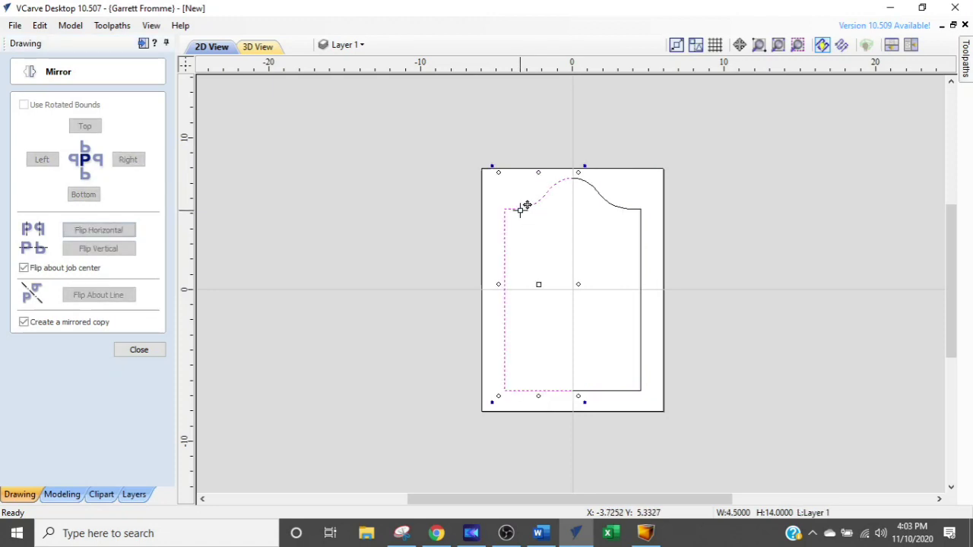
Step: Join both halves into one closed outline with Join / Close Vectors > With a Line
{"action": "left_click", "coordinate": [636, 208]}
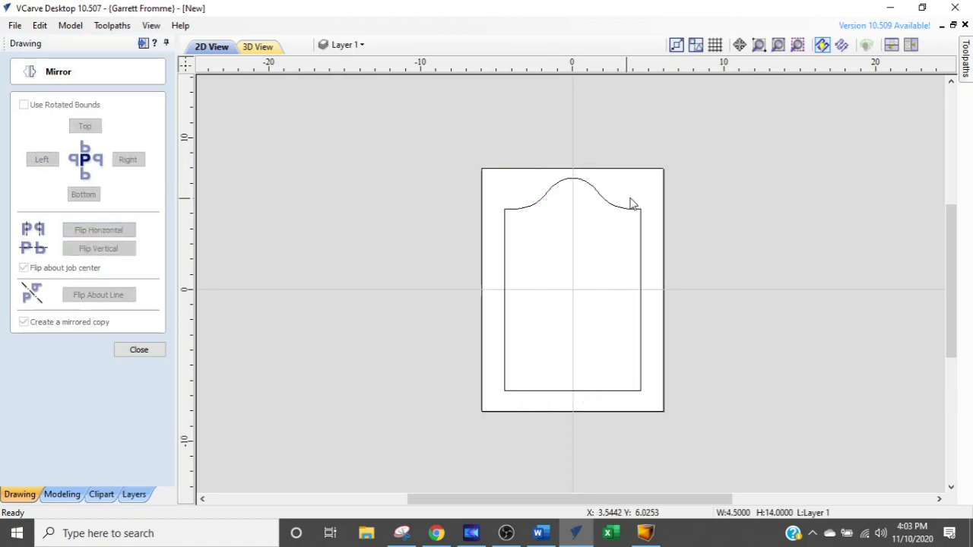
{"action": "left_click", "coordinate": [139, 350]}
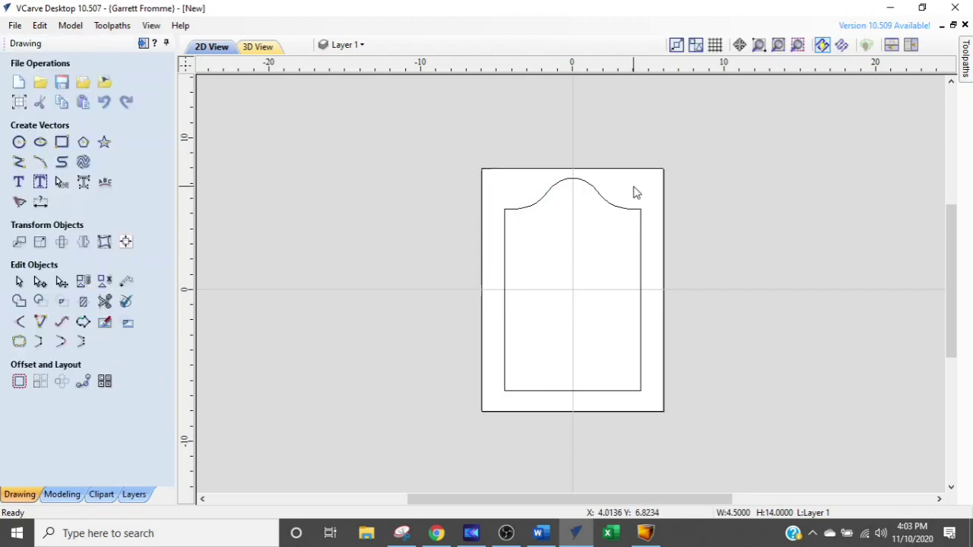
{"action": "left_click_drag", "start_coordinate": [636, 193], "coordinate": [498, 233]}
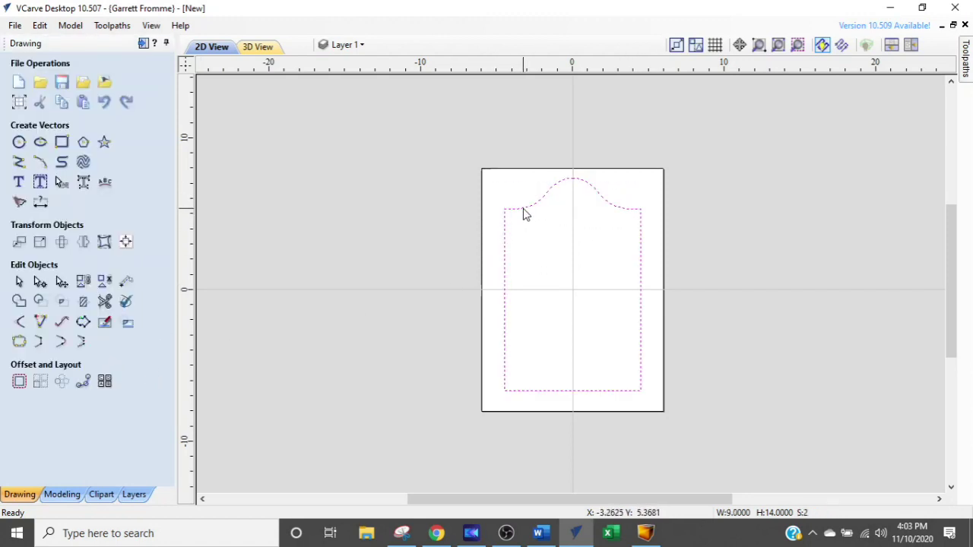
{"action": "right_click", "coordinate": [524, 210]}
{"action": "mouse_move", "coordinate": [567, 406]}
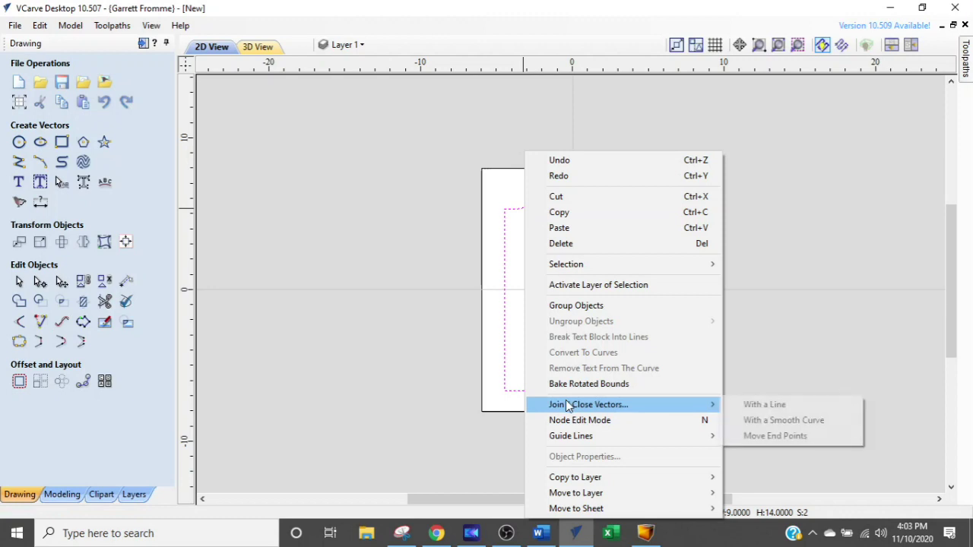
{"action": "left_click", "coordinate": [754, 406]}
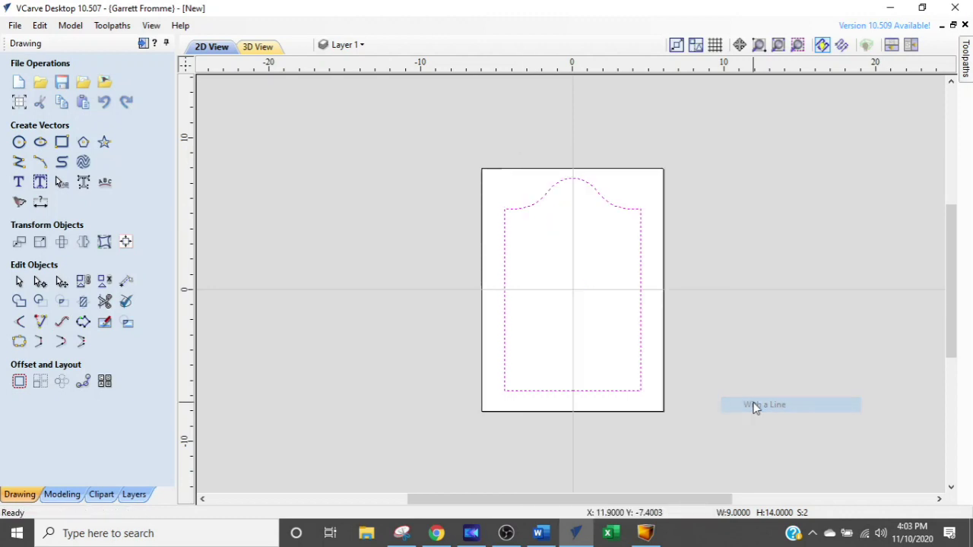
{"action": "left_click", "coordinate": [439, 219]}
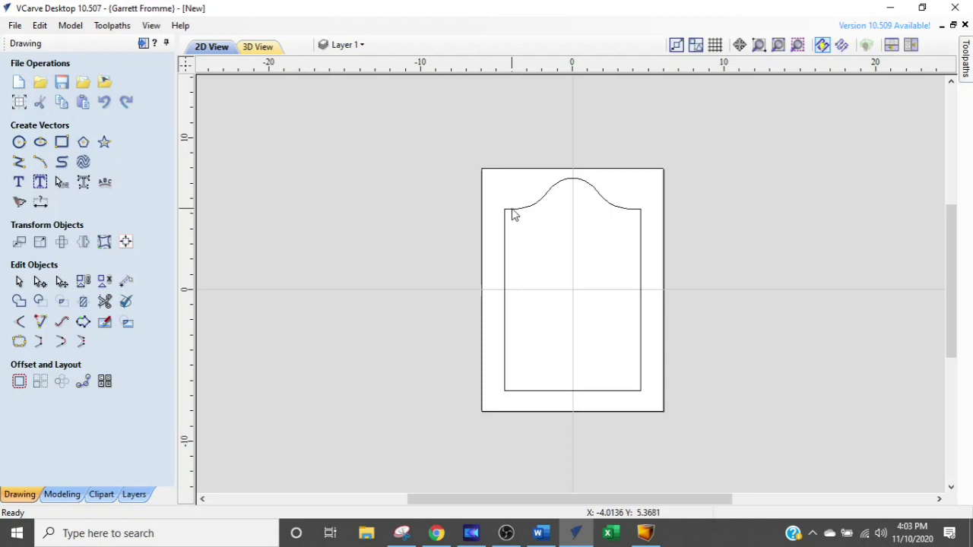
{"action": "scroll", "coordinate": [508, 286], "scroll_direction": "up", "scroll_amount": 3}
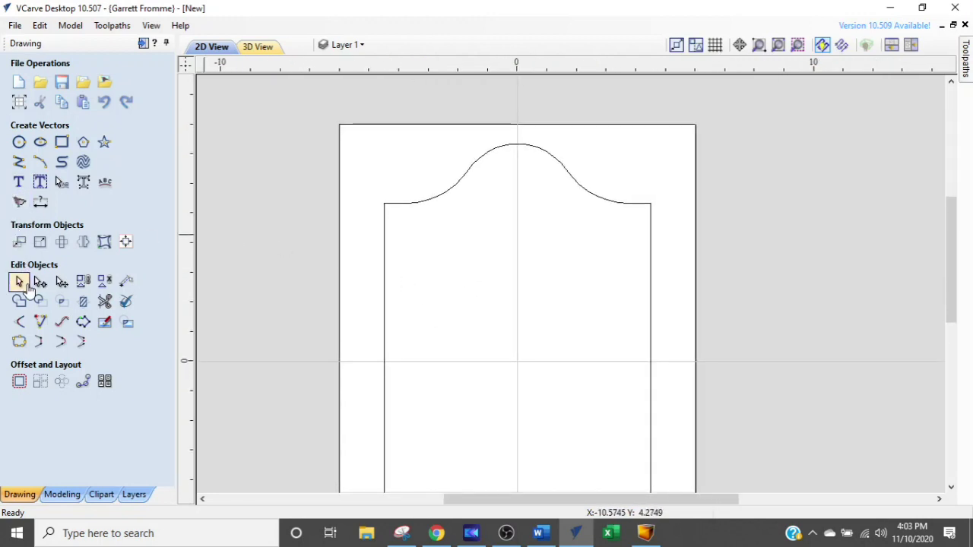
Step: Round the top-left, top-right and bottom-right corners with 0.5 inch fillets
{"action": "left_click", "coordinate": [26, 329]}
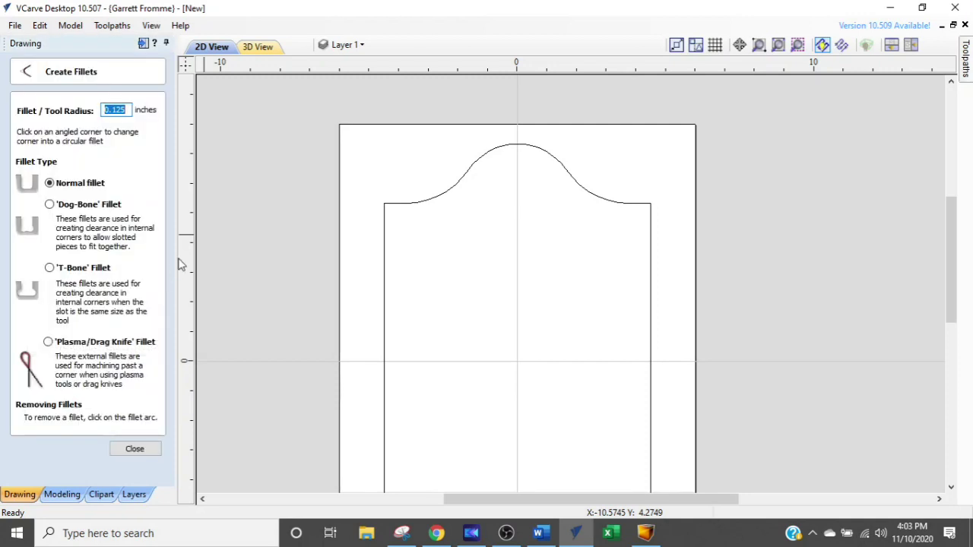
{"action": "type", "text": "."}
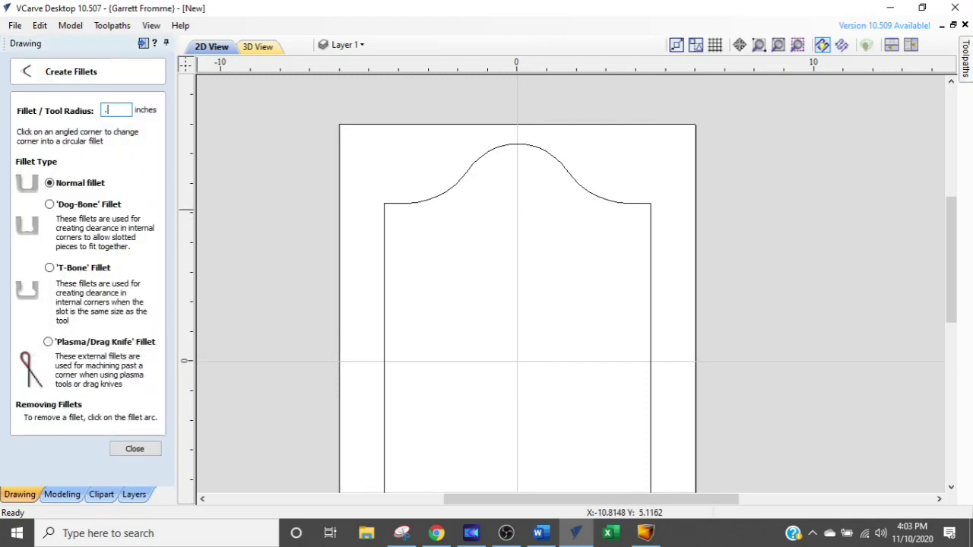
{"action": "type", "text": "5"}
{"action": "left_click", "coordinate": [365, 215]}
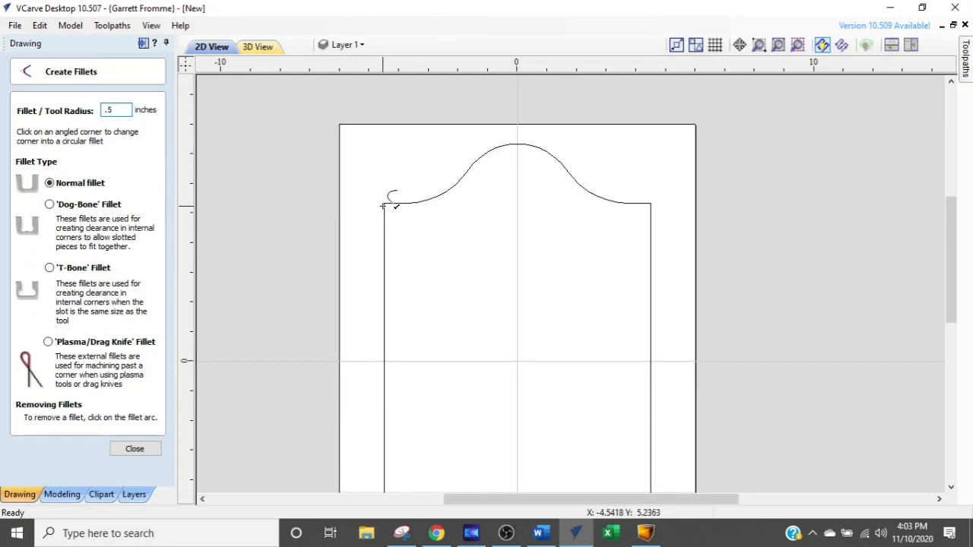
{"action": "left_click", "coordinate": [646, 206]}
{"action": "middle_click_drag", "start_coordinate": [600, 314], "coordinate": [593, 27]}
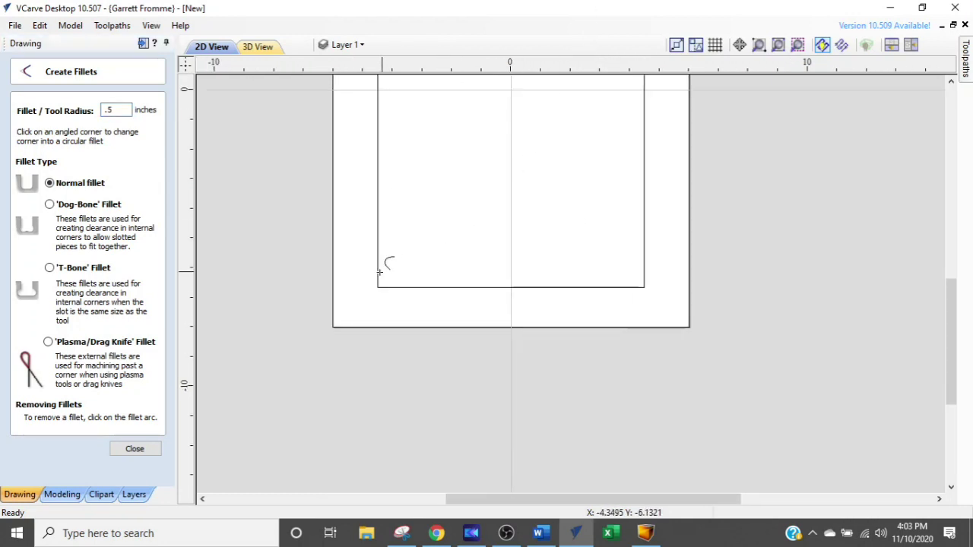
{"action": "left_click", "coordinate": [645, 283]}
{"action": "scroll", "coordinate": [547, 233], "scroll_direction": "down", "scroll_amount": 3}
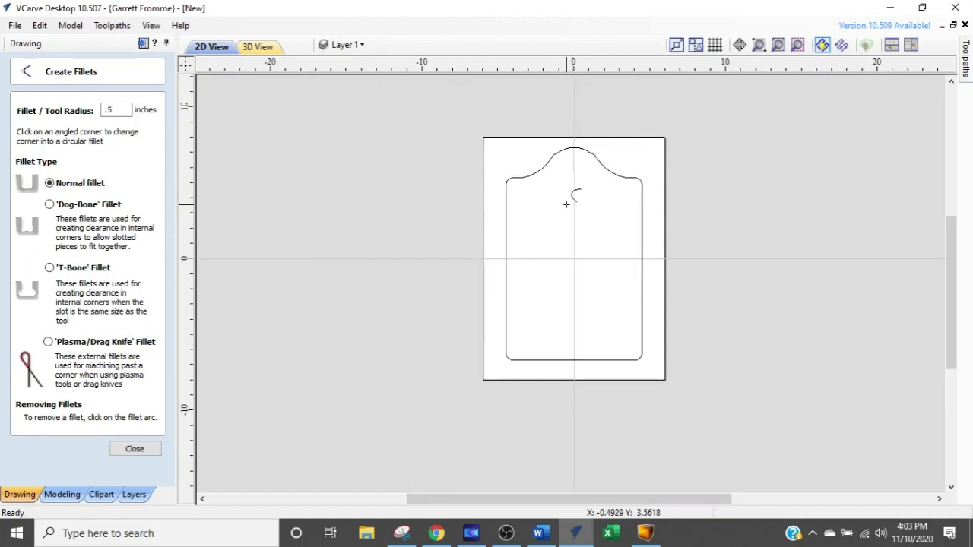
{"action": "left_click", "coordinate": [135, 449]}
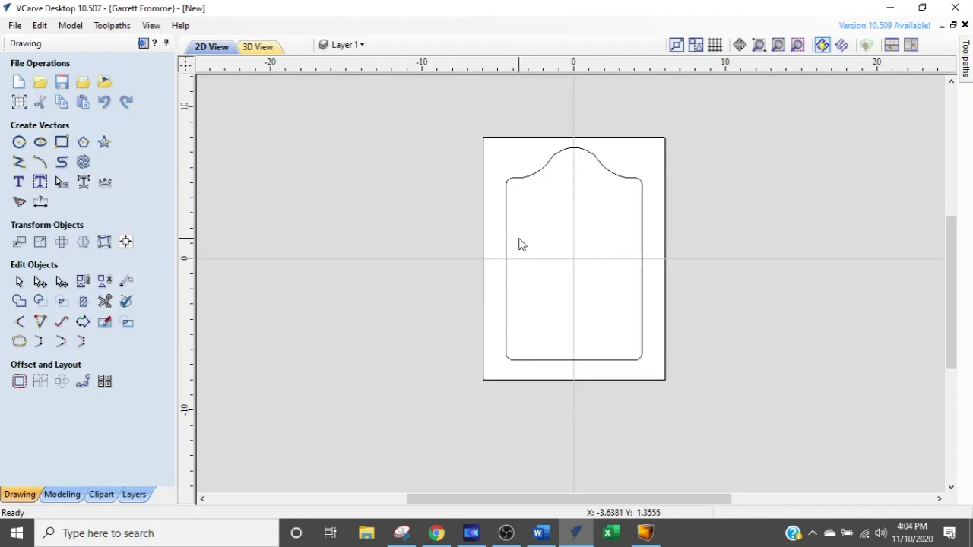
{"action": "scroll", "coordinate": [520, 243], "scroll_direction": "up", "scroll_amount": 1}
Step: Offset the arched board outline inwards by 0.375 inches
{"action": "middle_click_drag", "start_coordinate": [519, 243], "coordinate": [449, 269]}
{"action": "left_click_drag", "start_coordinate": [451, 244], "coordinate": [399, 277]}
{"action": "left_click", "coordinate": [19, 381]}
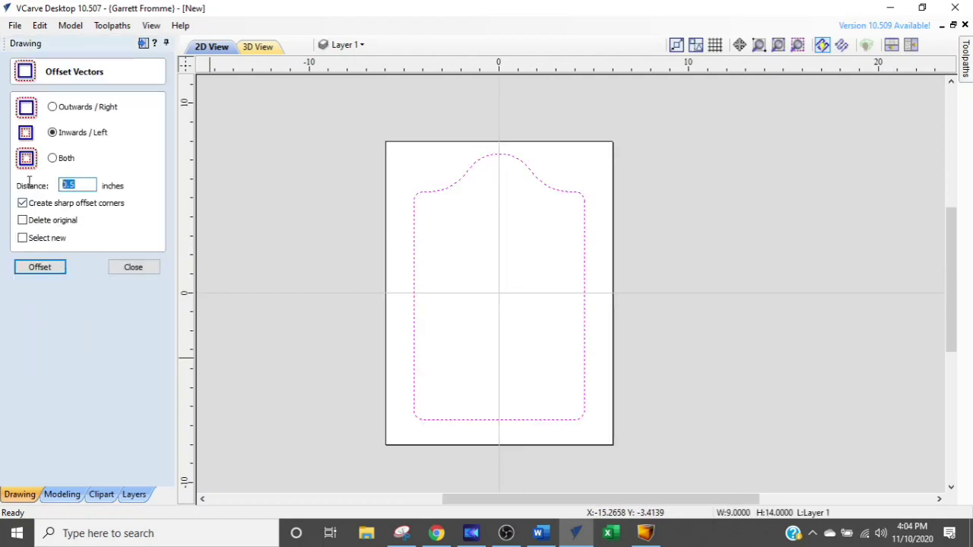
{"action": "type", "text": "."}
{"action": "left_click", "coordinate": [42, 267]}
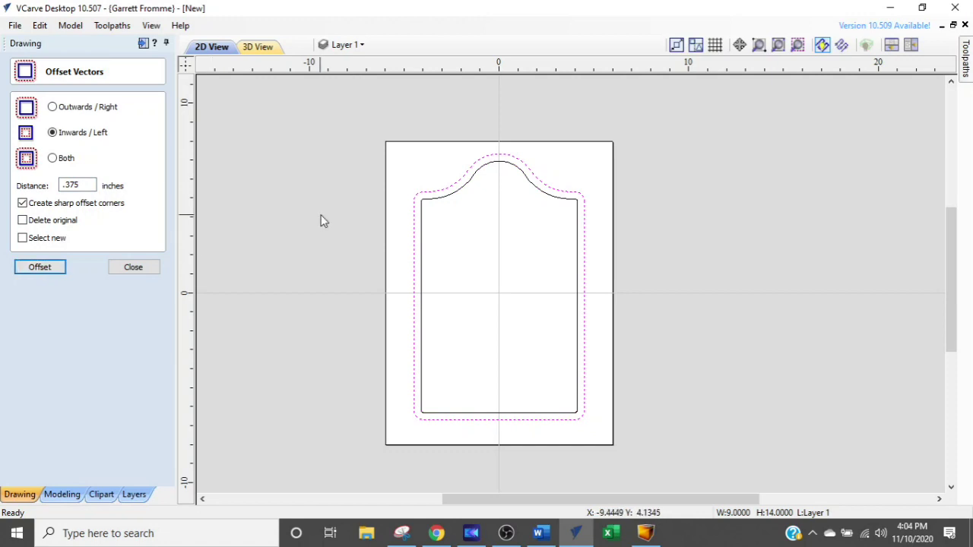
{"action": "scroll", "coordinate": [387, 205], "scroll_direction": "up", "scroll_amount": 3}
{"action": "scroll", "coordinate": [399, 205], "scroll_direction": "up", "scroll_amount": 1}
{"action": "scroll", "coordinate": [643, 203], "scroll_direction": "down", "scroll_amount": 5}
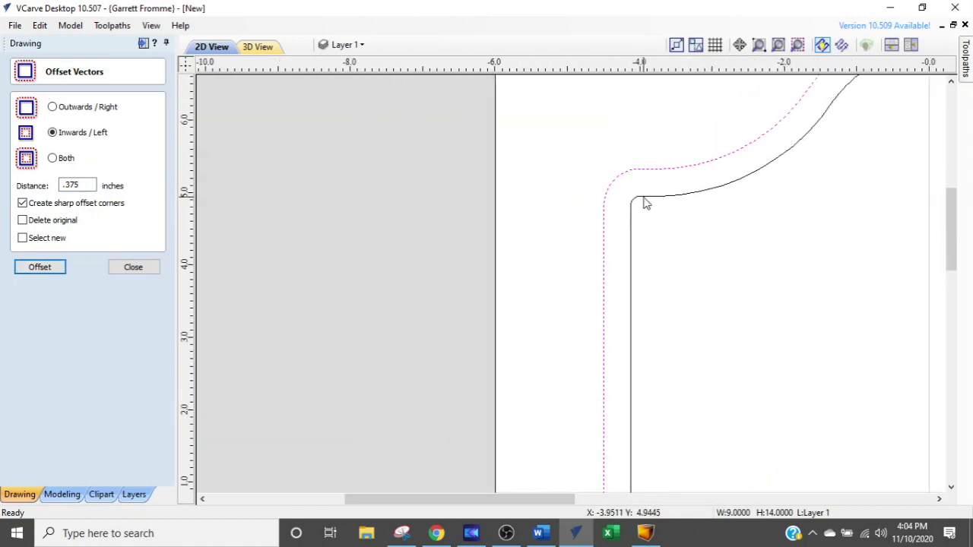
{"action": "scroll", "coordinate": [530, 216], "scroll_direction": "down", "scroll_amount": 4}
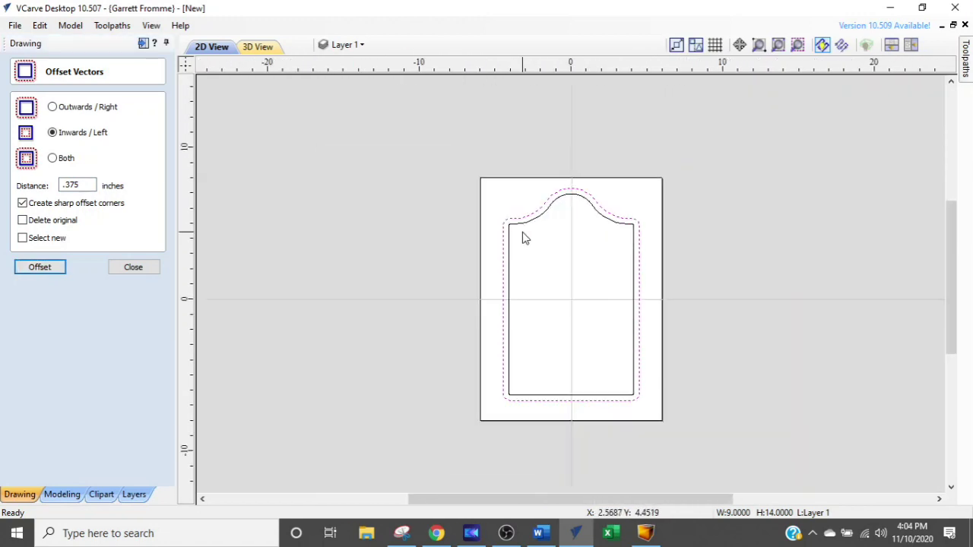
{"action": "scroll", "coordinate": [536, 218], "scroll_direction": "down", "scroll_amount": 1}
{"action": "left_click", "coordinate": [540, 216]}
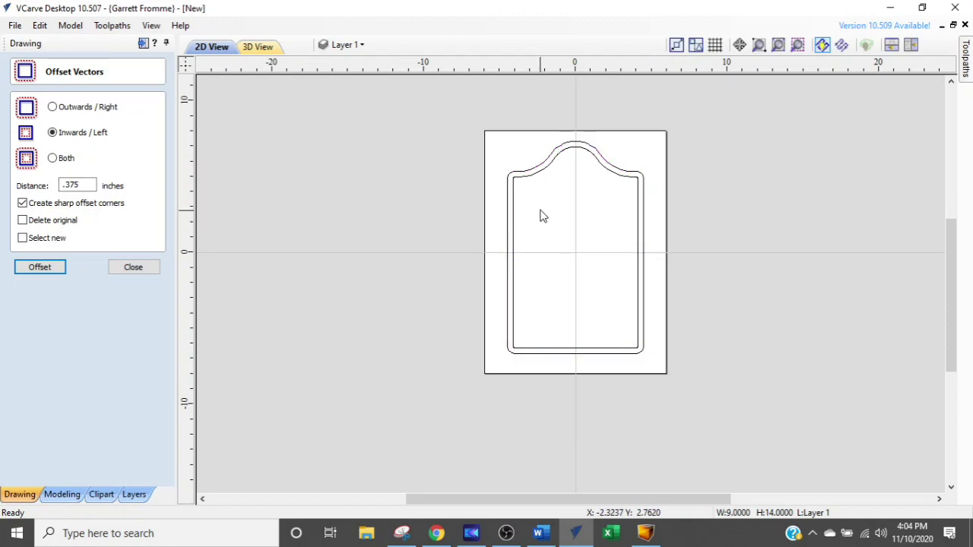
Step: Select both outlines and trial-enlarge them from a corner handle, then undo it
{"action": "key", "text": "ctrl+a"}
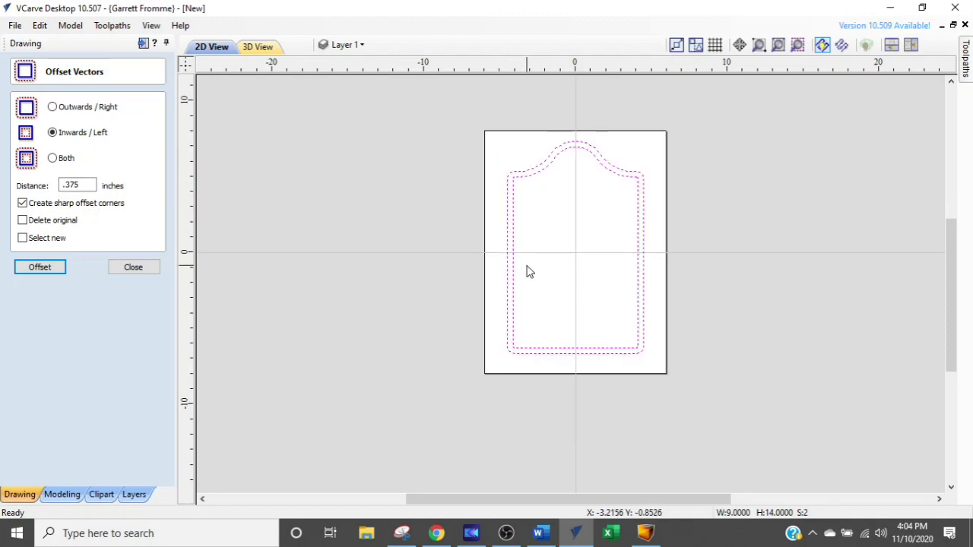
{"action": "left_click", "coordinate": [513, 201]}
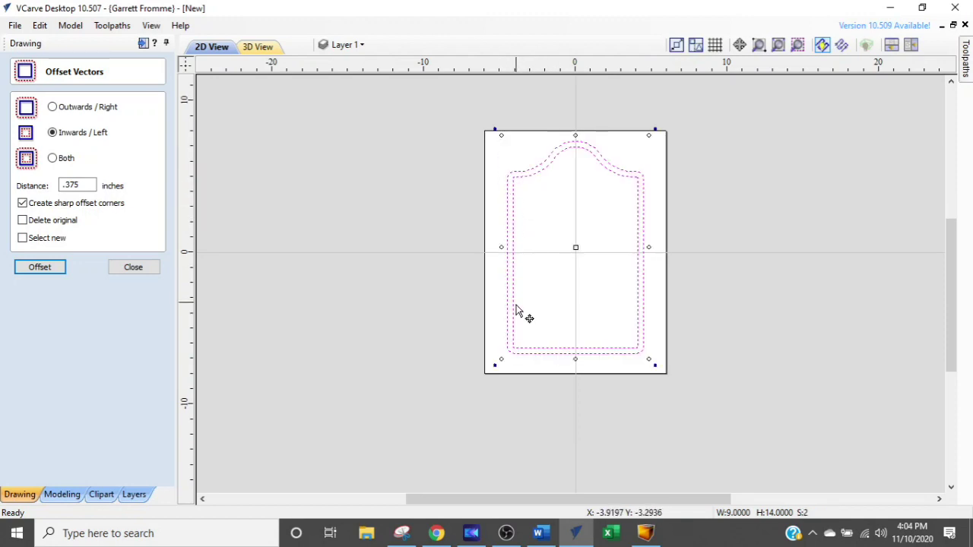
{"action": "scroll", "coordinate": [495, 357], "scroll_direction": "up", "scroll_amount": 1}
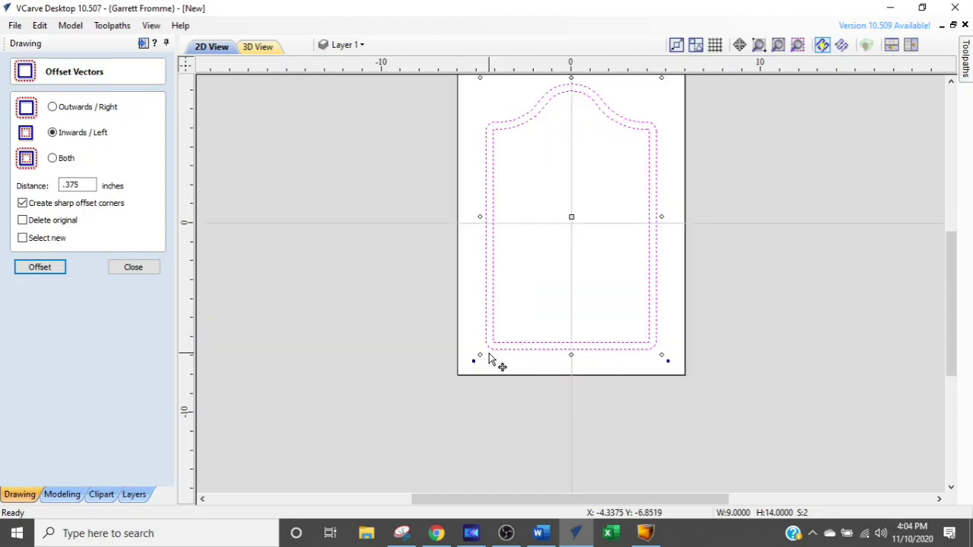
{"action": "left_click_drag", "start_coordinate": [479, 355], "coordinate": [477, 369]}
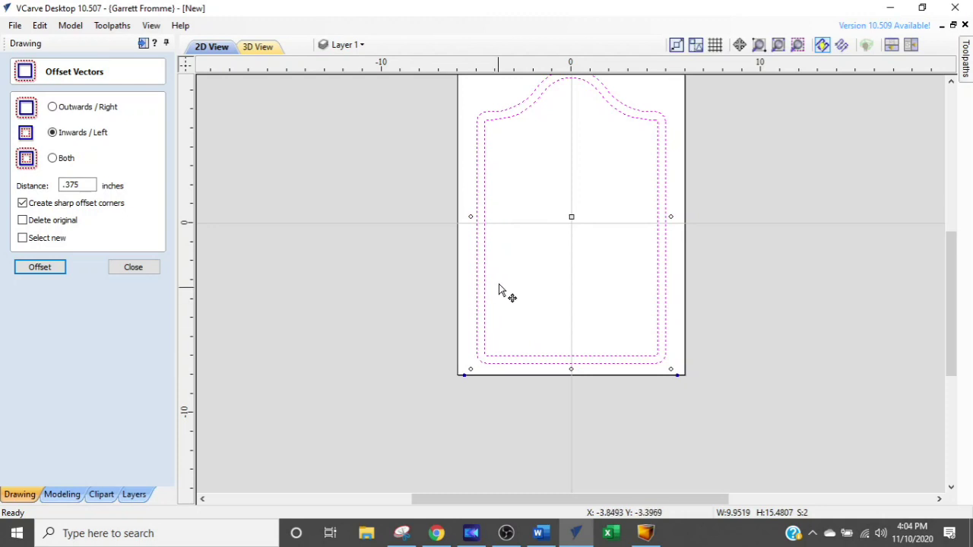
{"action": "scroll", "coordinate": [511, 251], "scroll_direction": "up", "scroll_amount": 3}
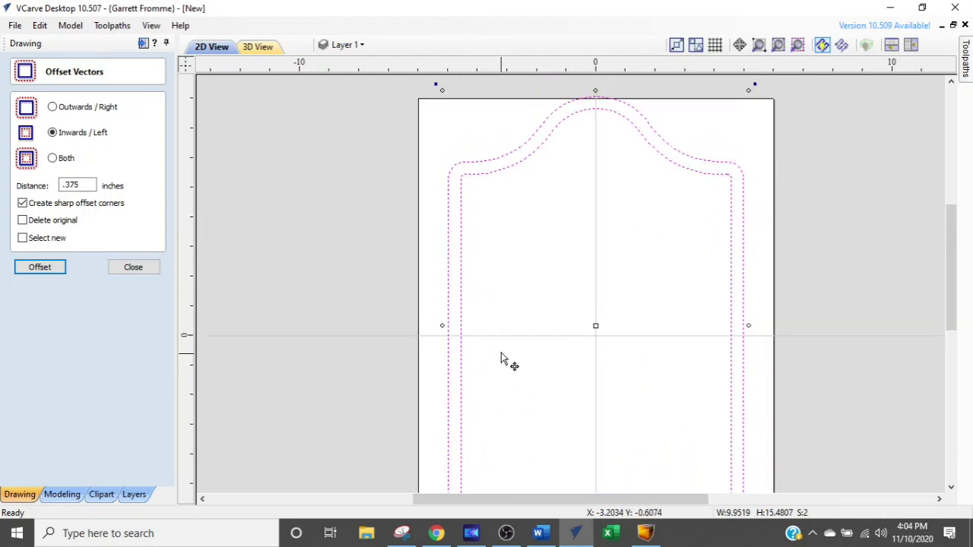
{"action": "key", "text": "ctrl+z"}
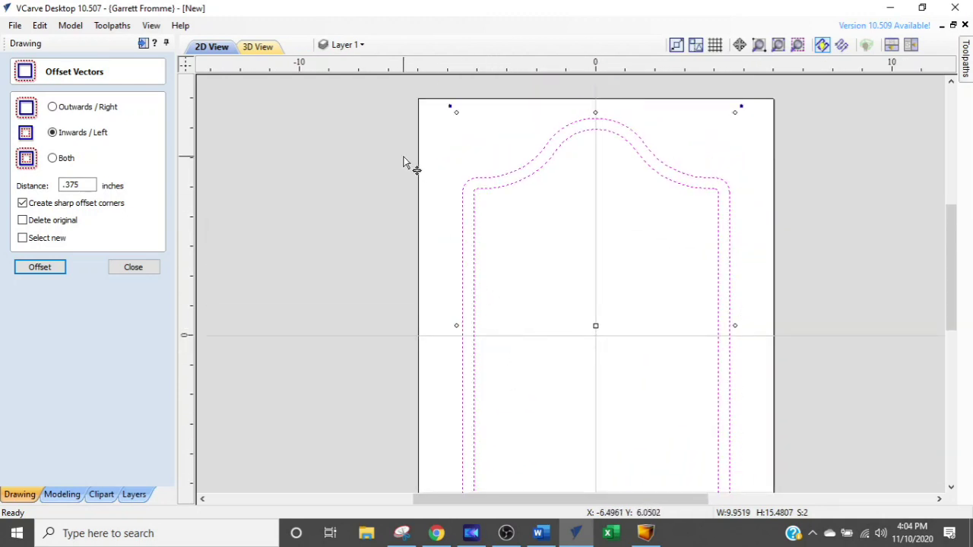
Step: Rescale both outlines to about 9.62 x 14.96 inches, nudge them down, and close Offset
{"action": "scroll", "coordinate": [571, 253], "scroll_direction": "down", "scroll_amount": 1}
{"action": "scroll", "coordinate": [570, 259], "scroll_direction": "down", "scroll_amount": 2}
{"action": "scroll", "coordinate": [507, 417], "scroll_direction": "up", "scroll_amount": 2}
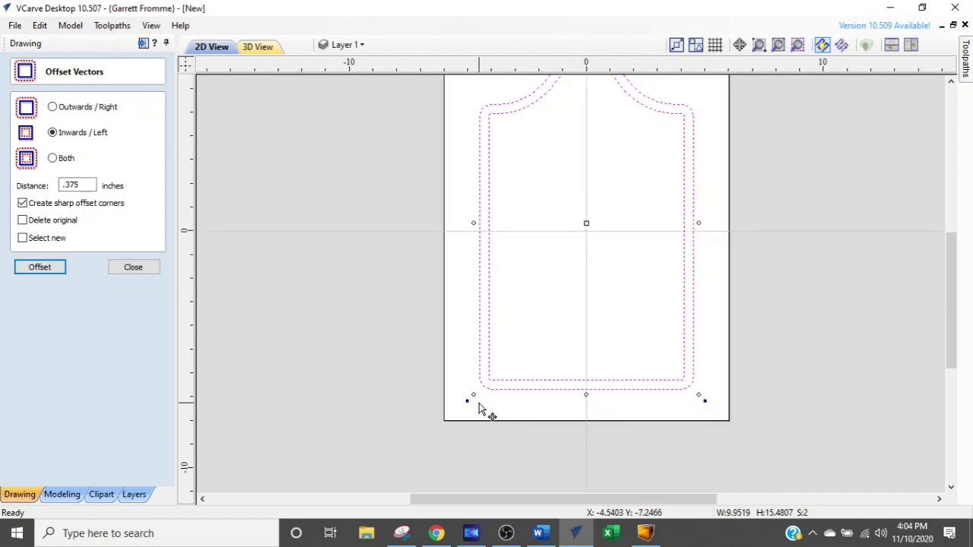
{"action": "scroll", "coordinate": [473, 395], "scroll_direction": "up", "scroll_amount": 3}
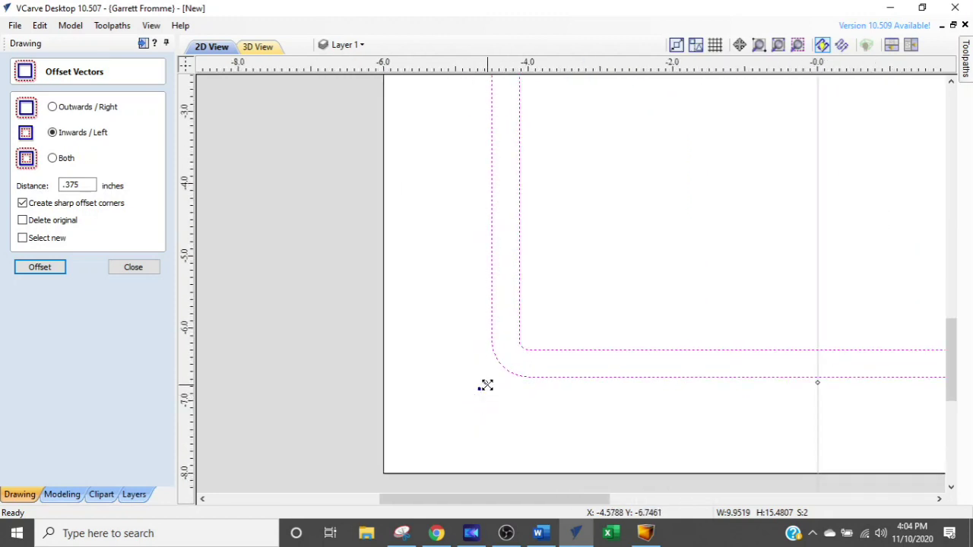
{"action": "left_click_drag", "start_coordinate": [487, 386], "coordinate": [469, 393]}
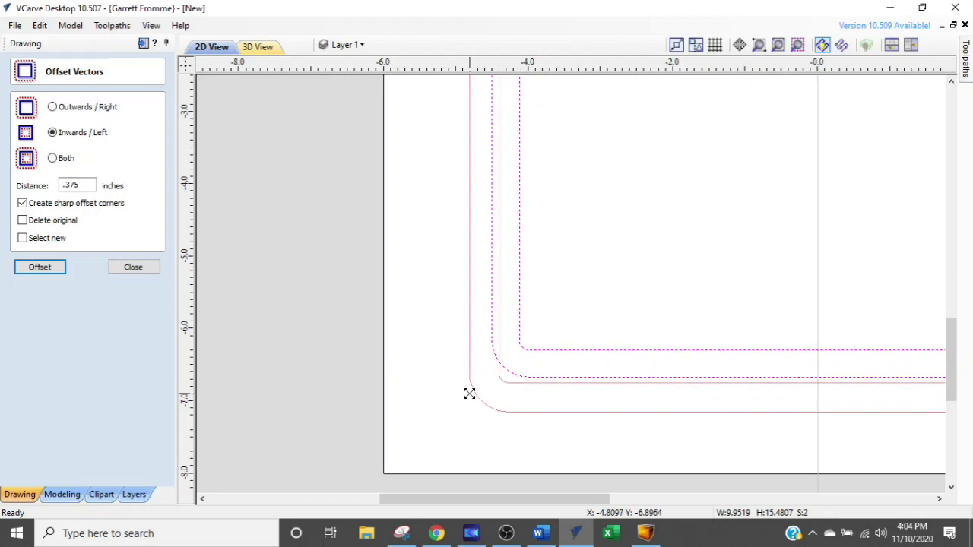
{"action": "scroll", "coordinate": [479, 391], "scroll_direction": "down", "scroll_amount": 5}
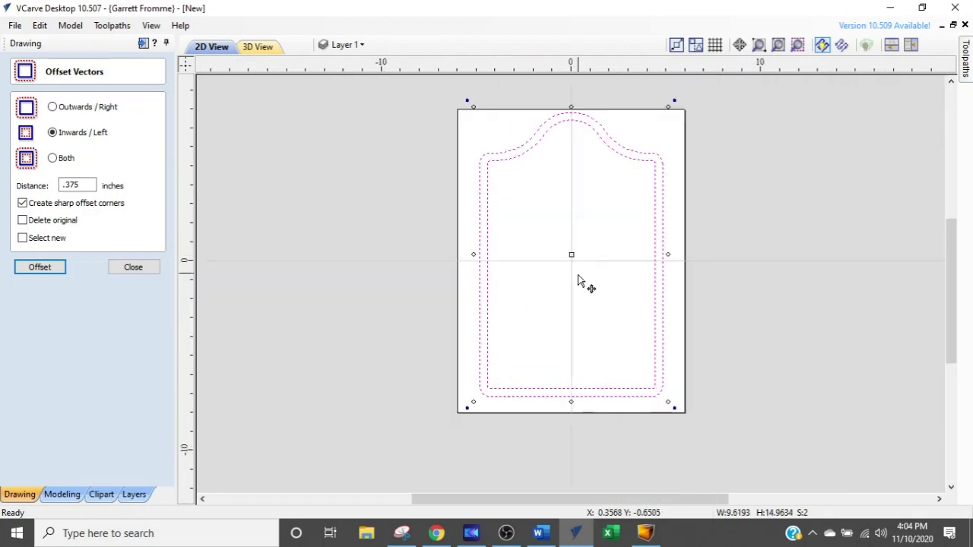
{"action": "key", "text": "Down"}
{"action": "key", "text": "Down"}
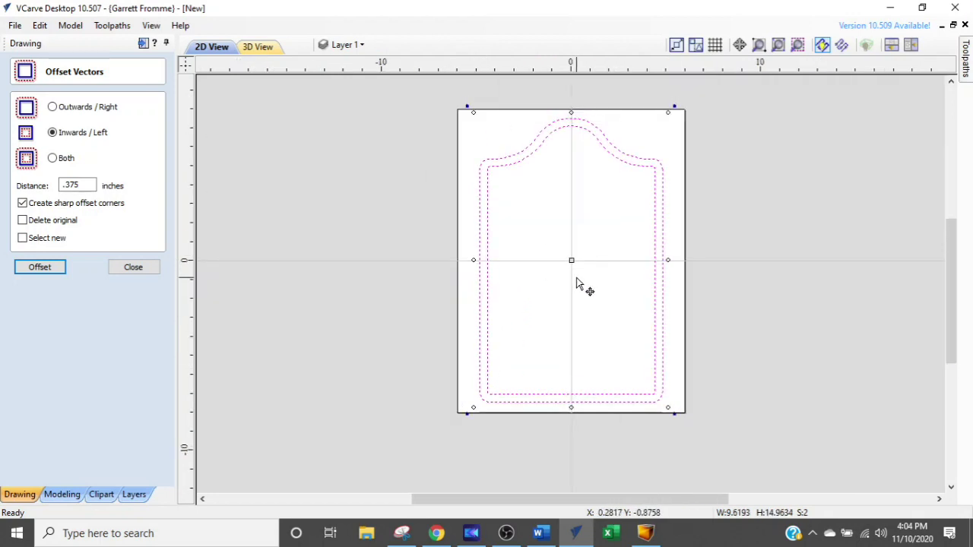
{"action": "left_click", "coordinate": [289, 242]}
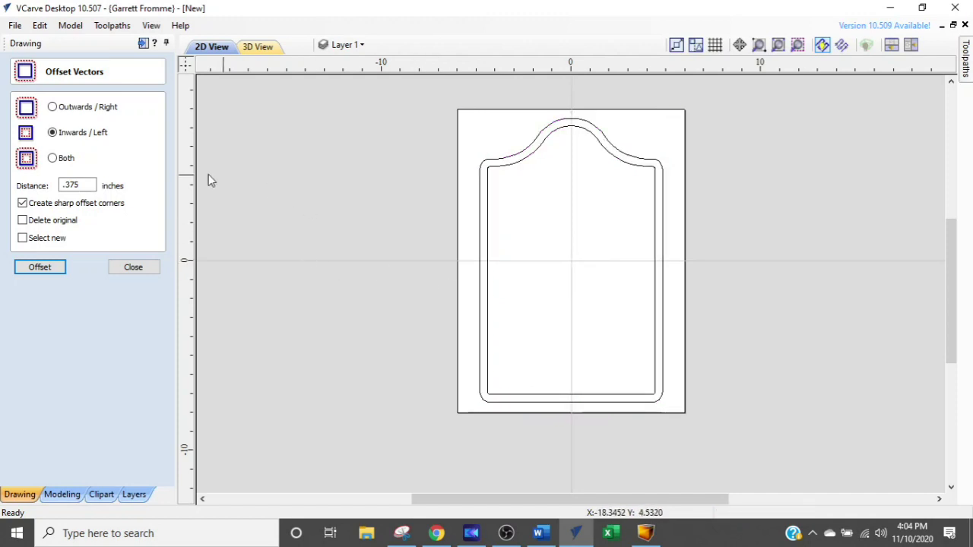
{"action": "left_click", "coordinate": [131, 267]}
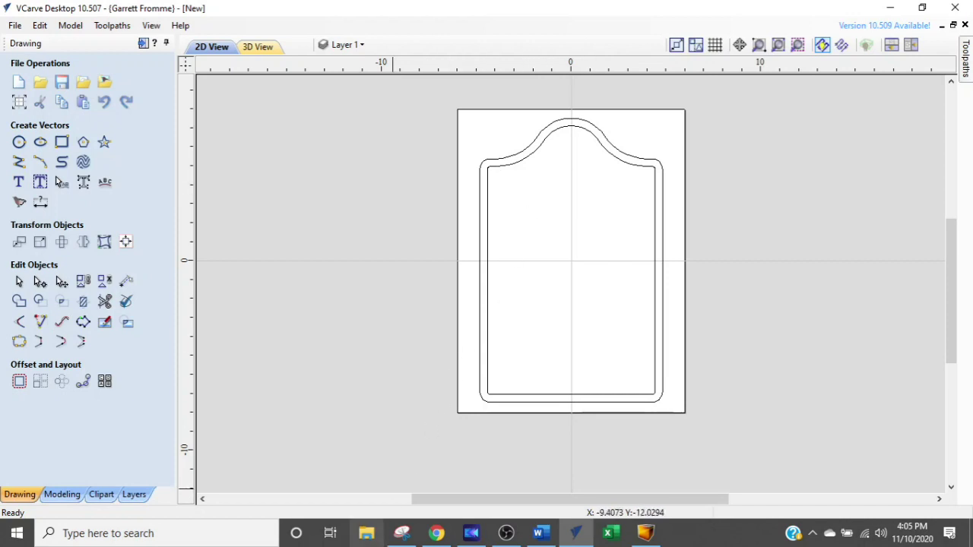
Step: Bring the Chrome browser window to the front, leaving VCarve Desktop behind
{"action": "mouse_move", "coordinate": [438, 535]}
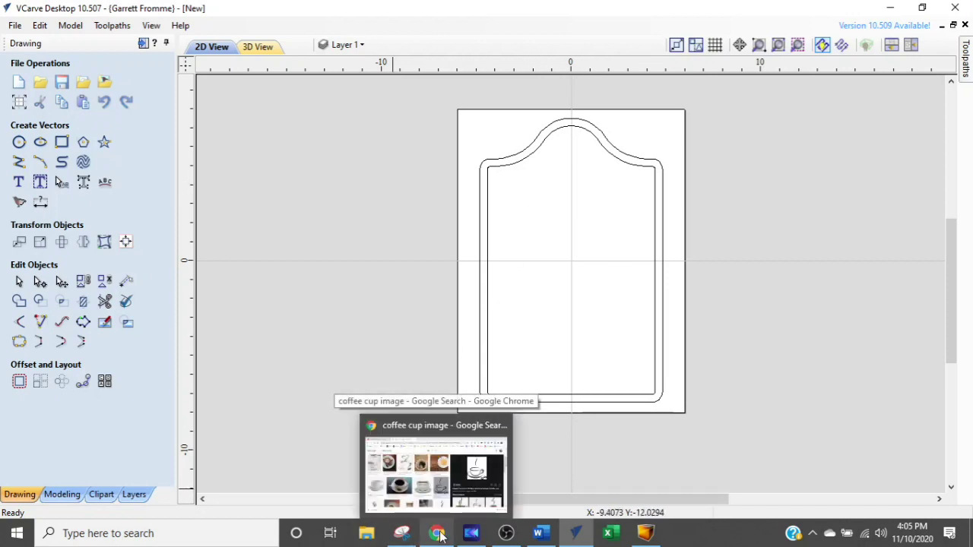
{"action": "mouse_move", "coordinate": [461, 448]}
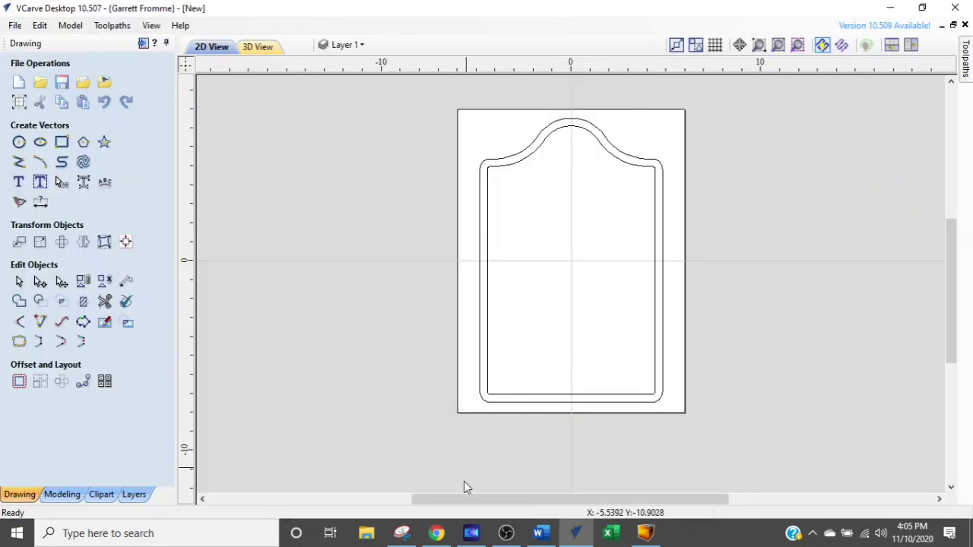
{"action": "left_click", "coordinate": [435, 533]}
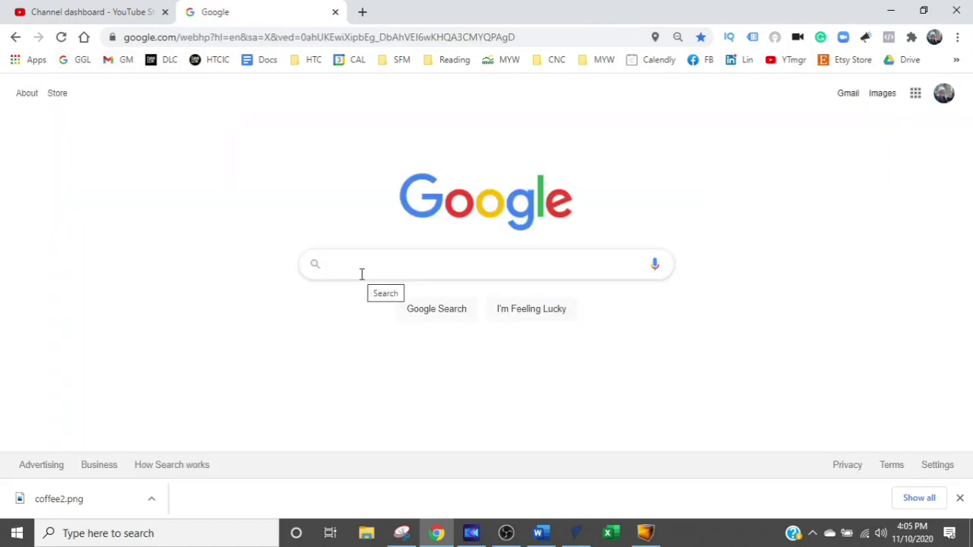
Step: Search Google Images for coffee cup pictures
{"action": "type", "text": "doffee"}
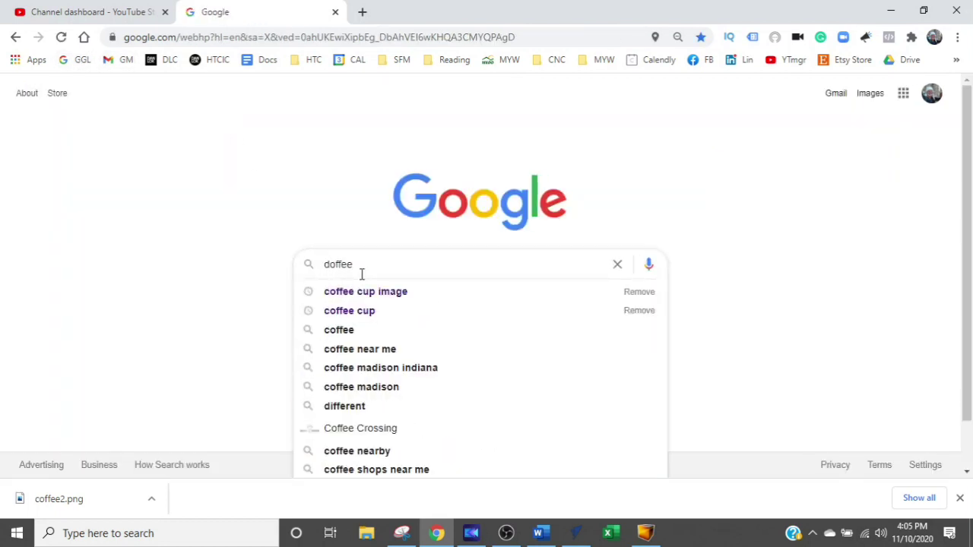
{"action": "type", "text": " cu"}
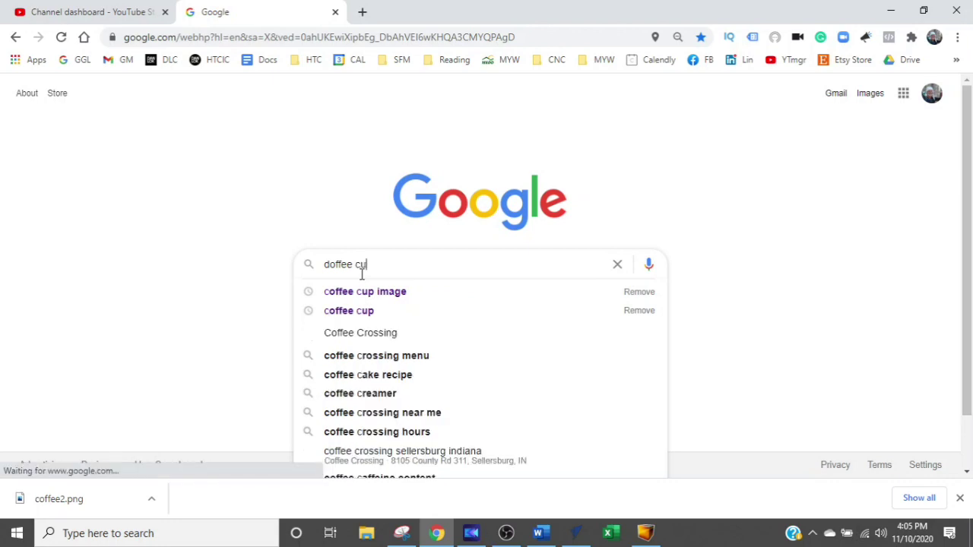
{"action": "type", "text": "p image"}
{"action": "key", "text": "Return"}
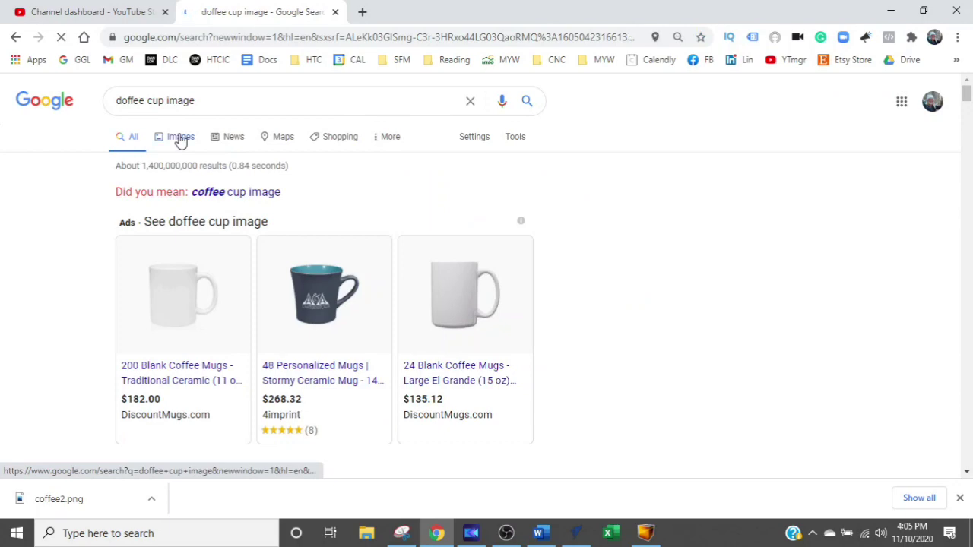
{"action": "left_click", "coordinate": [180, 137]}
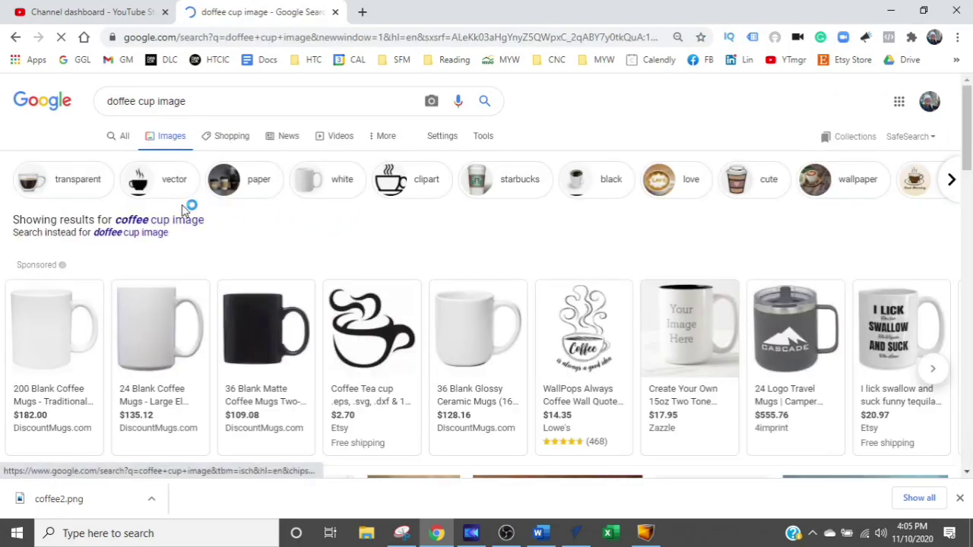
{"action": "scroll", "coordinate": [608, 358], "scroll_direction": "down", "scroll_amount": 5}
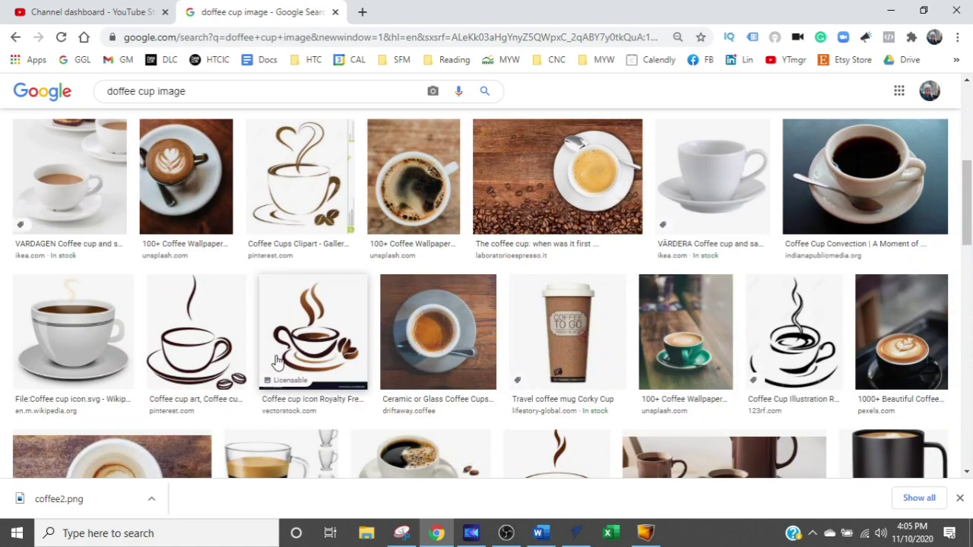
Step: Save the line-art coffee cup picture as coffee.png and return to VCarve Desktop
{"action": "left_click", "coordinate": [218, 347]}
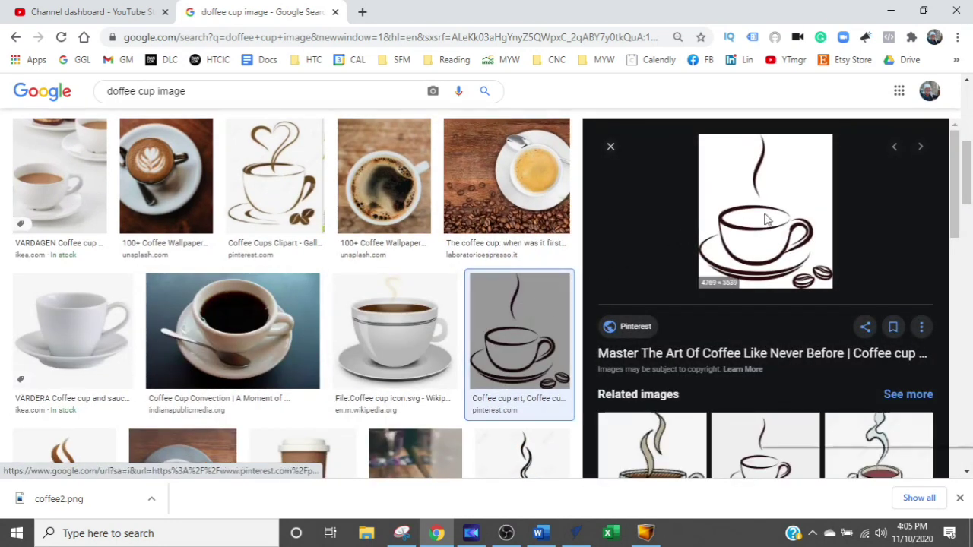
{"action": "right_click", "coordinate": [758, 216]}
{"action": "left_click", "coordinate": [812, 363]}
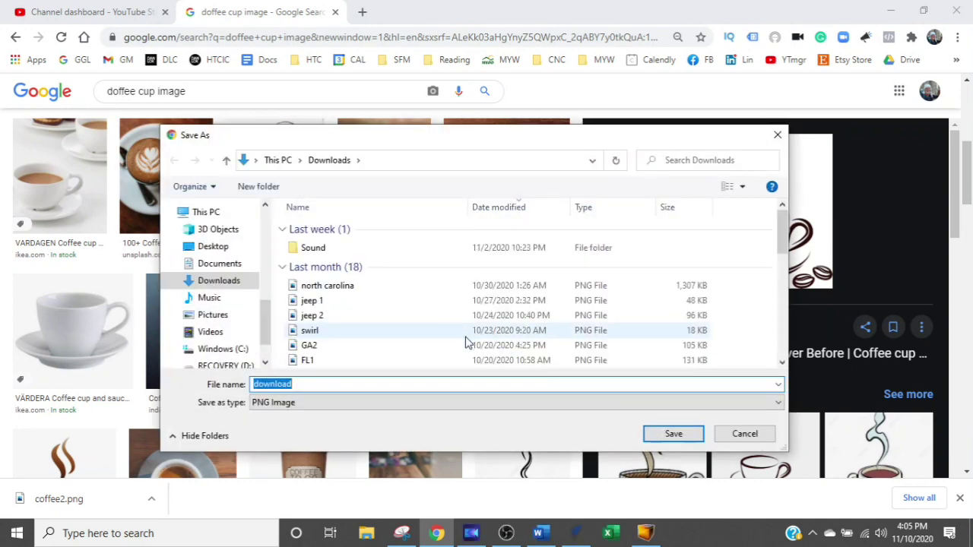
{"action": "type", "text": "coffee"}
{"action": "key", "text": "Return"}
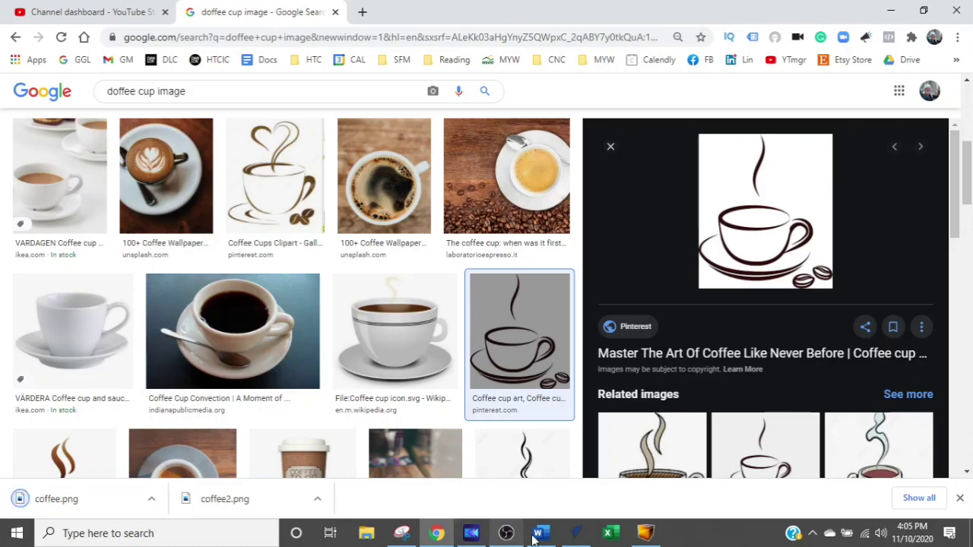
{"action": "left_click", "coordinate": [575, 533]}
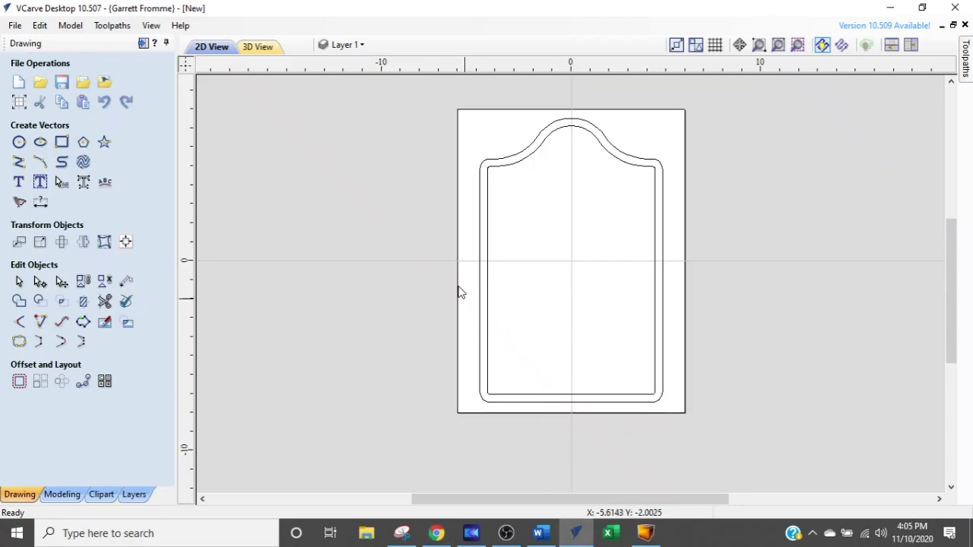
Step: Import coffee.png from the Downloads folder as a bitmap
{"action": "left_click", "coordinate": [105, 82]}
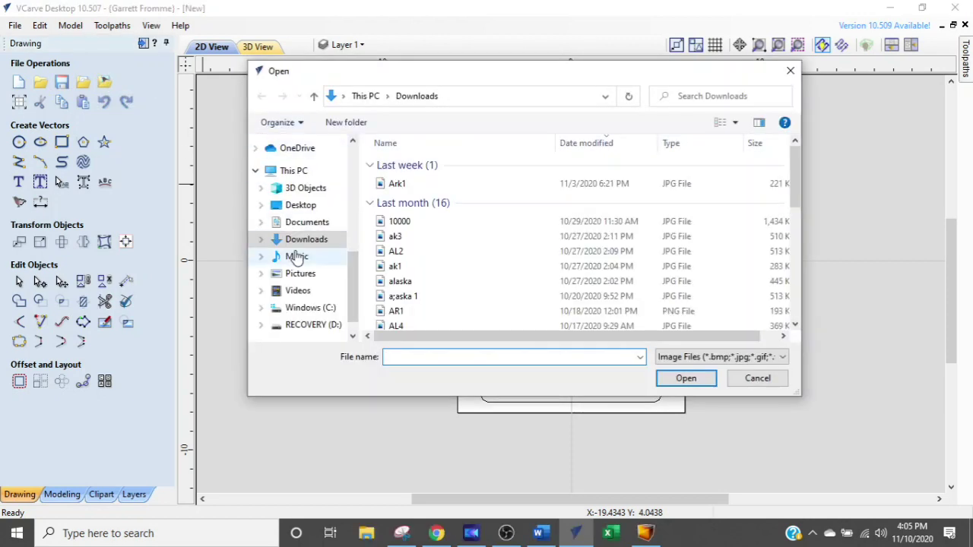
{"action": "left_click", "coordinate": [306, 239]}
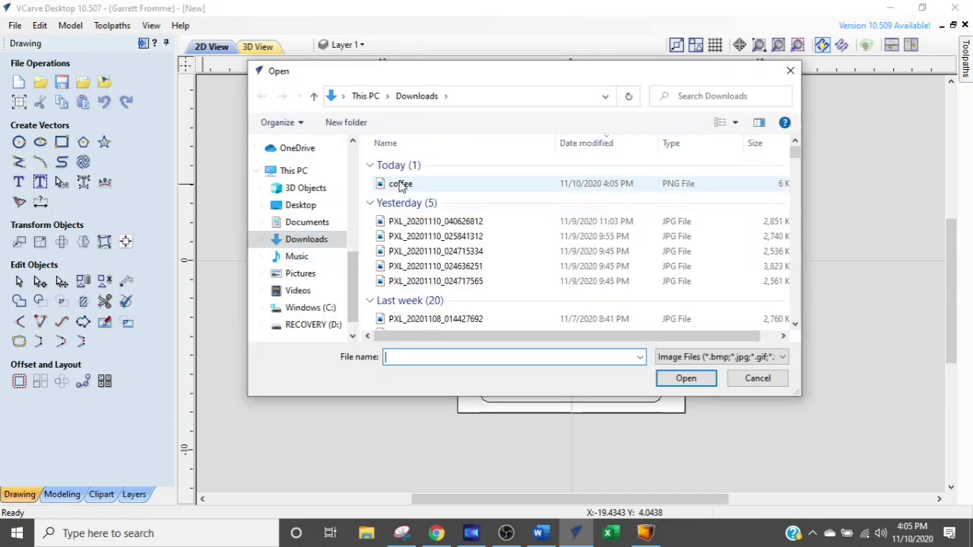
{"action": "double_click", "coordinate": [400, 184]}
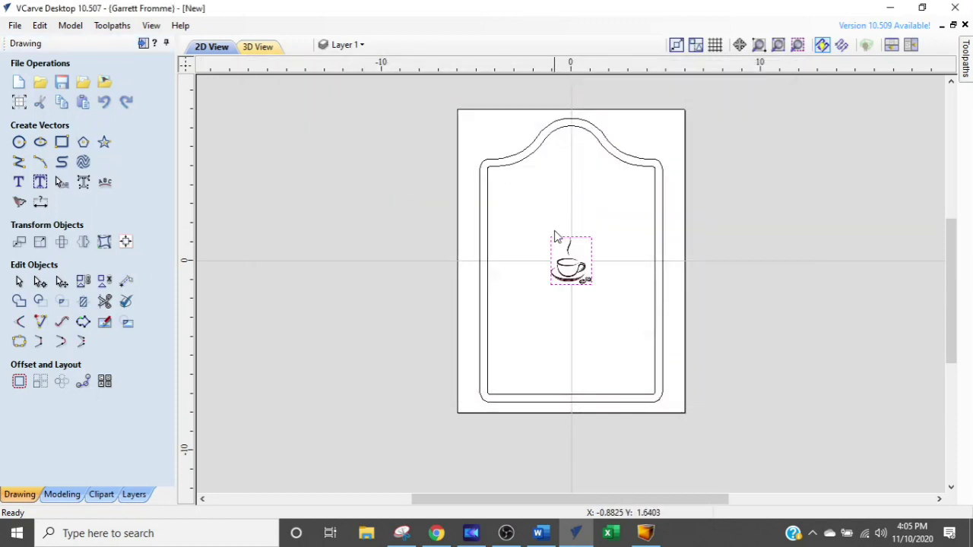
Step: Enlarge the coffee picture to about 2.64 × 3.07 and move it up under the arch
{"action": "scroll", "coordinate": [559, 251], "scroll_direction": "up", "scroll_amount": 3}
{"action": "left_click", "coordinate": [554, 251]}
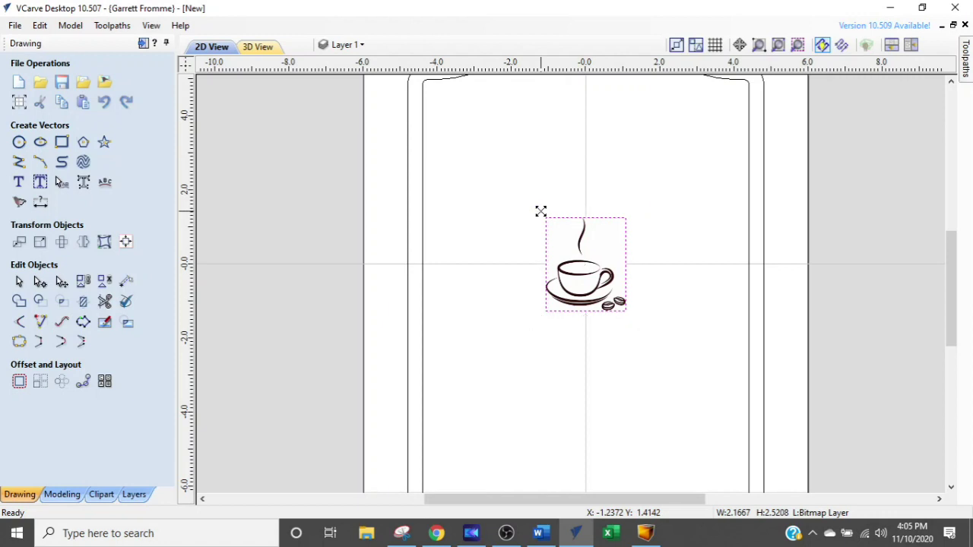
{"action": "left_click_drag", "start_coordinate": [541, 212], "coordinate": [523, 191]}
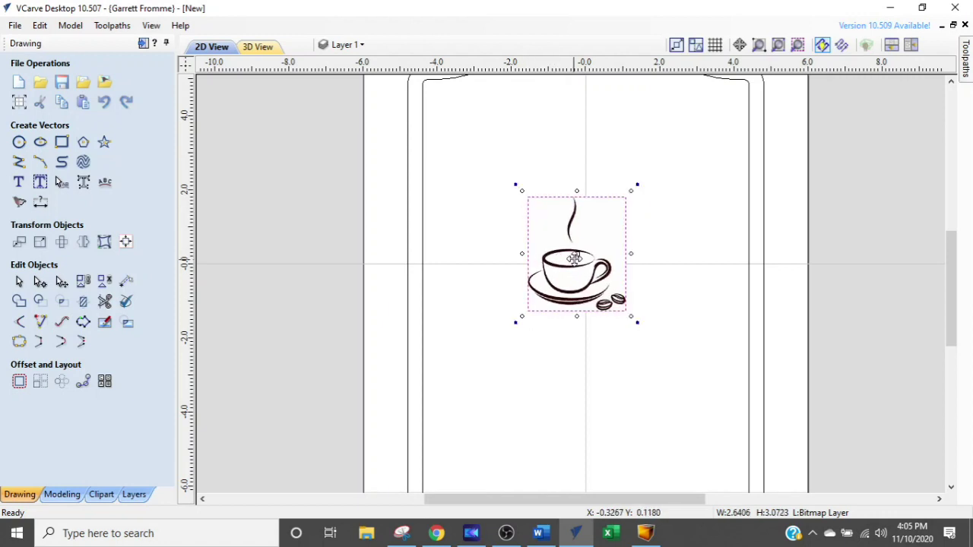
{"action": "left_click_drag", "start_coordinate": [574, 258], "coordinate": [570, 114]}
{"action": "middle_click_drag", "start_coordinate": [570, 114], "coordinate": [571, 298]}
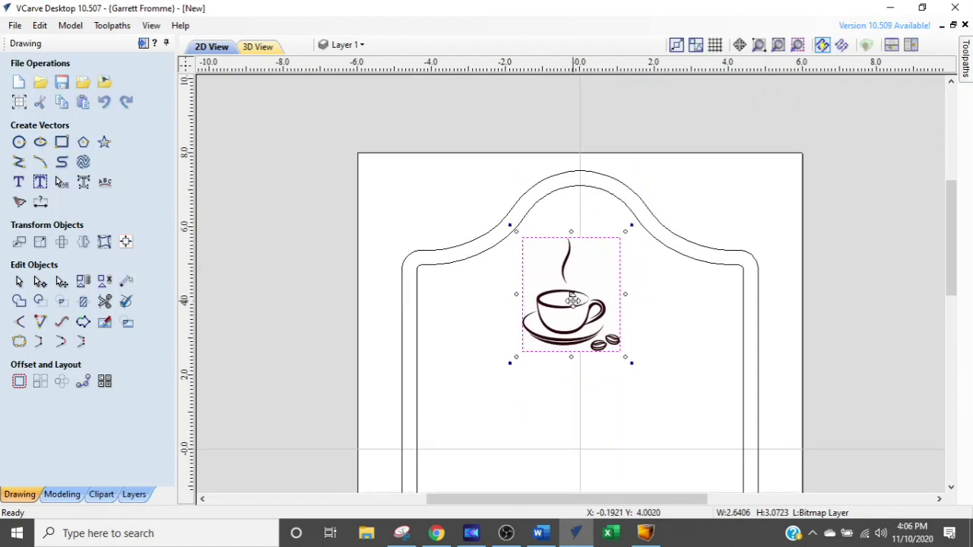
{"action": "left_click_drag", "start_coordinate": [572, 301], "coordinate": [584, 263]}
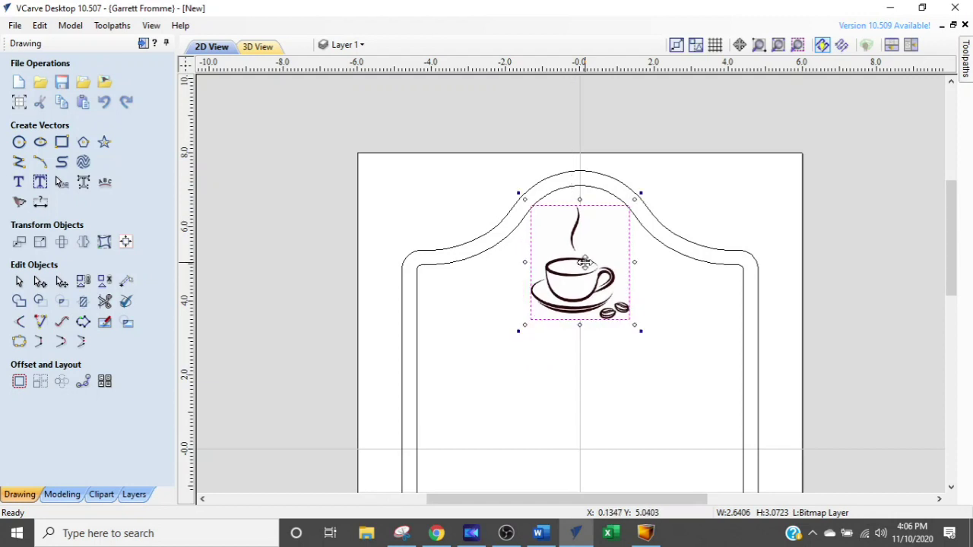
Step: Trace the coffee bitmap in Black/White at 0.50 threshold and create the vectors
{"action": "left_click", "coordinate": [19, 205]}
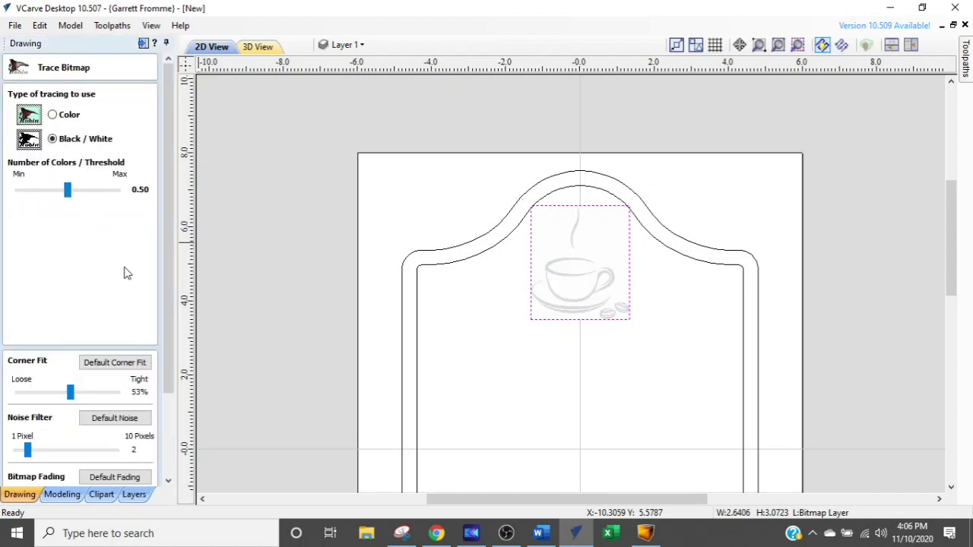
{"action": "scroll", "coordinate": [608, 264], "scroll_direction": "up", "scroll_amount": 2}
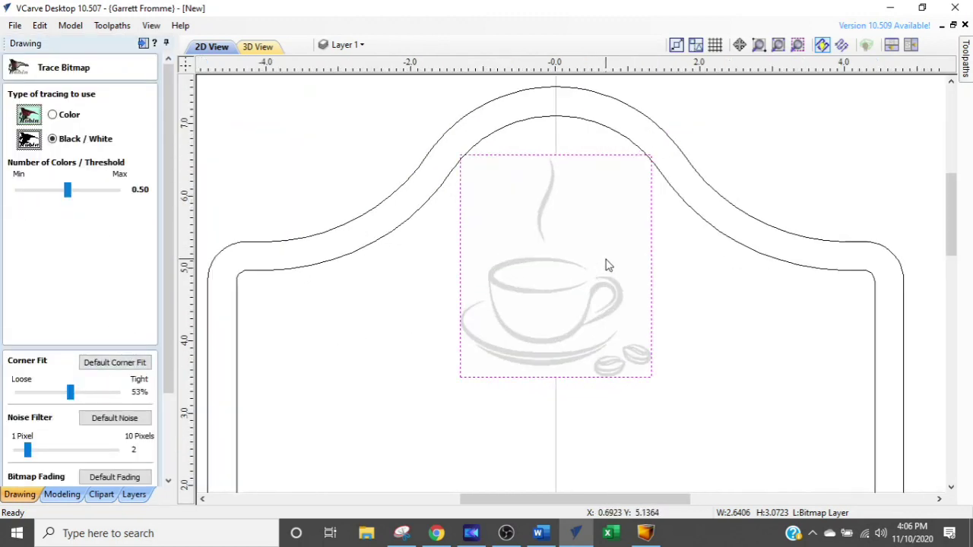
{"action": "scroll", "coordinate": [606, 265], "scroll_direction": "down", "scroll_amount": 2}
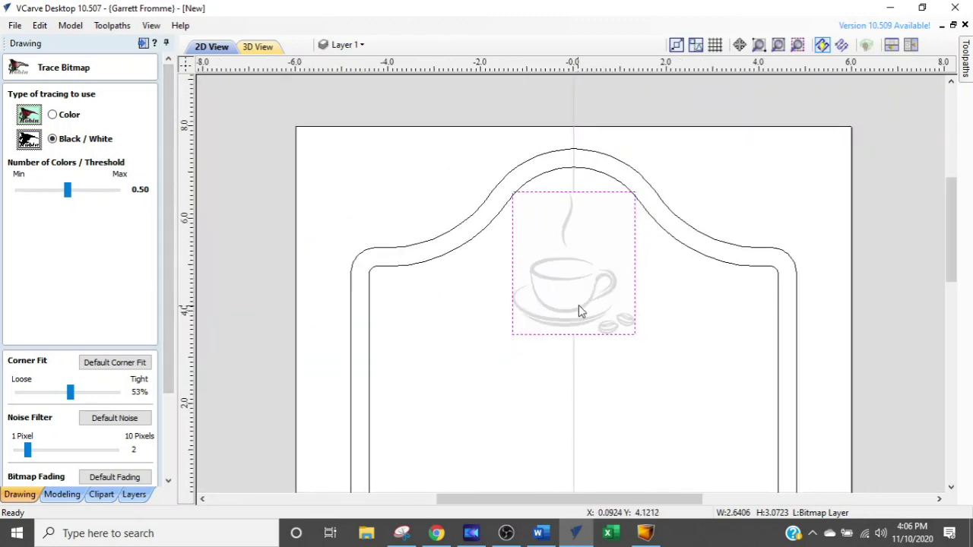
{"action": "scroll", "coordinate": [579, 310], "scroll_direction": "up", "scroll_amount": 2}
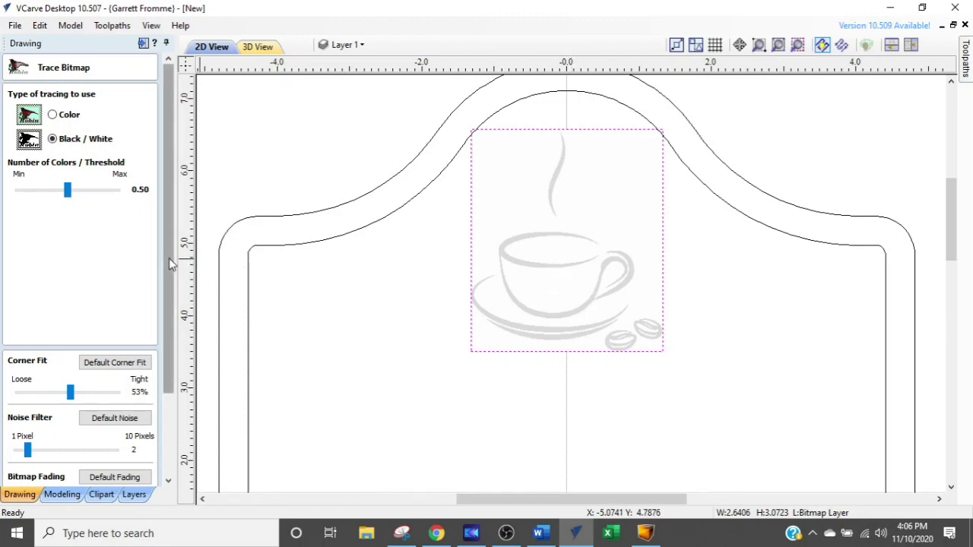
{"action": "scroll", "coordinate": [169, 272], "scroll_direction": "down", "scroll_amount": 3}
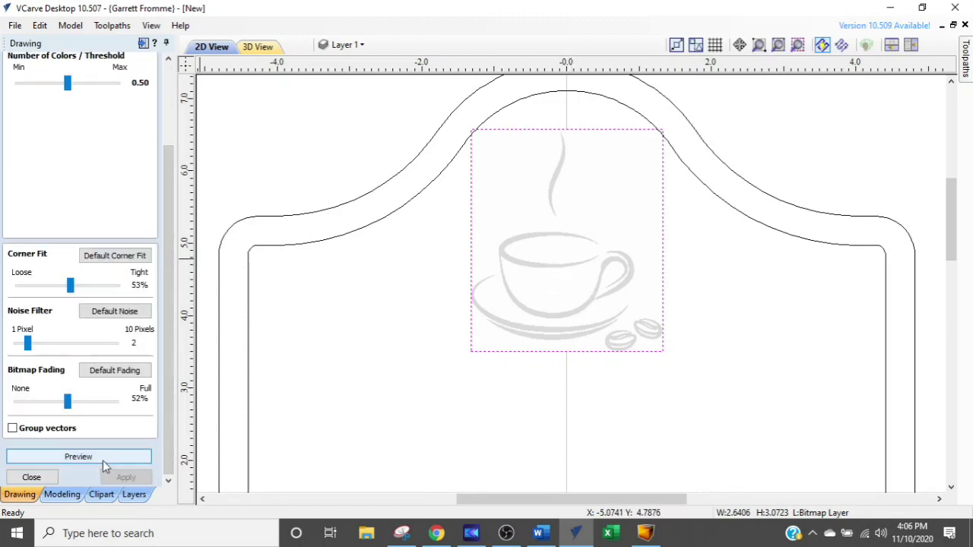
{"action": "left_click", "coordinate": [103, 459]}
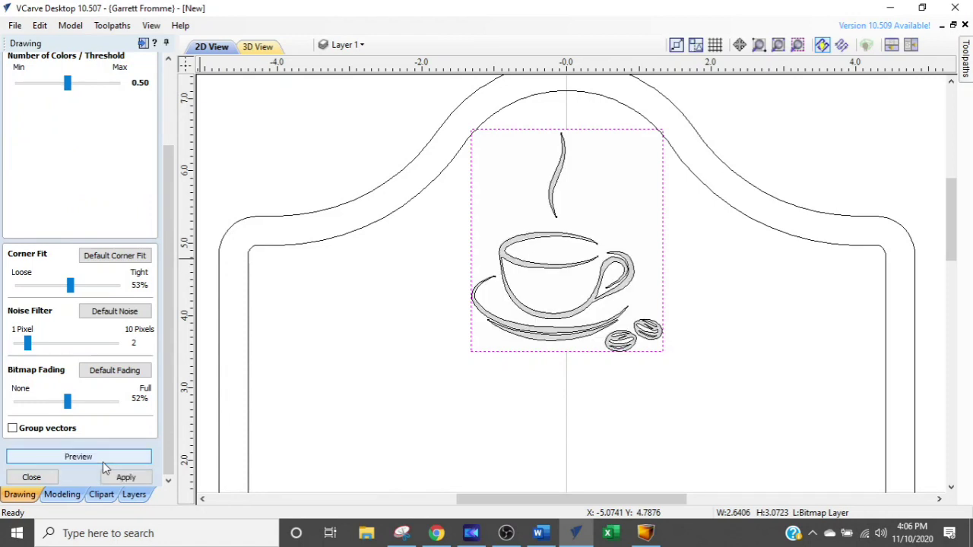
{"action": "left_click", "coordinate": [116, 478]}
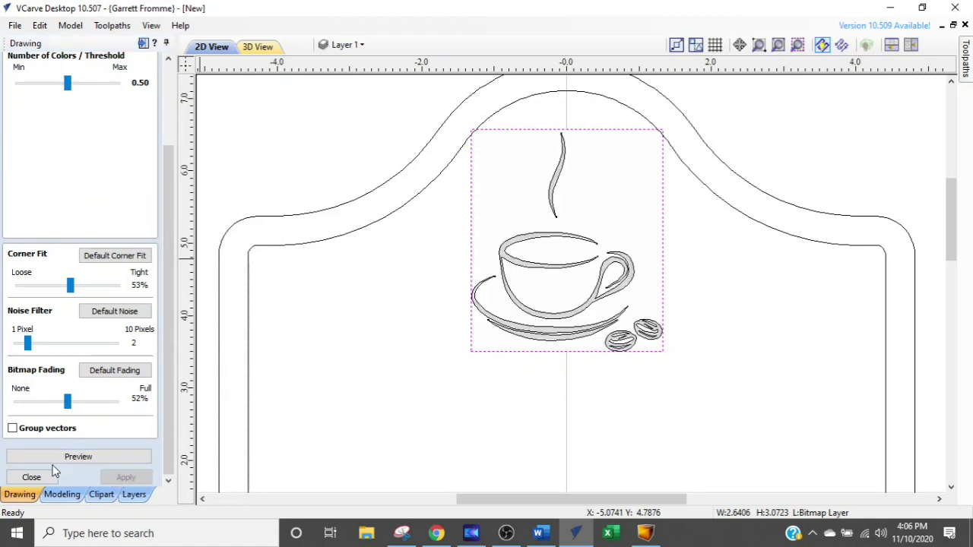
{"action": "left_click", "coordinate": [31, 477]}
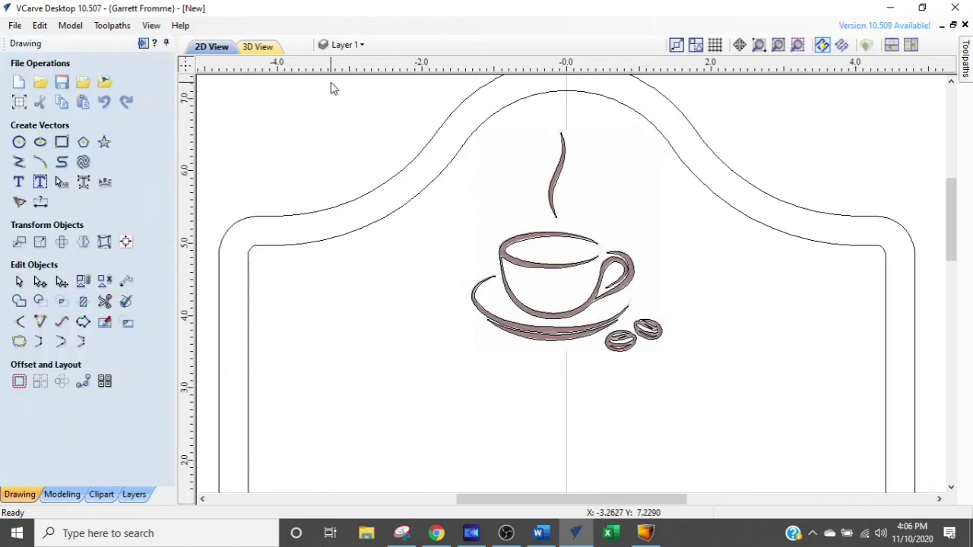
{"action": "left_click", "coordinate": [346, 45]}
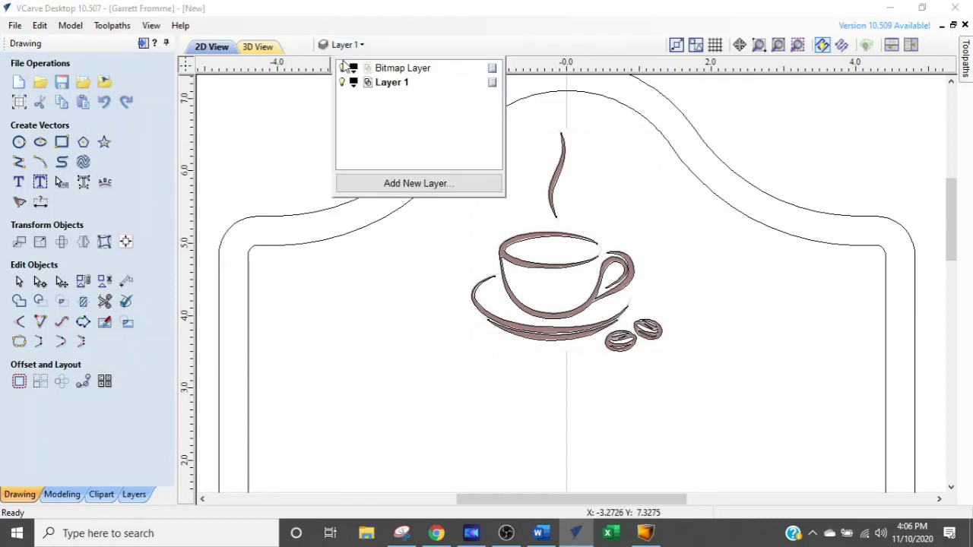
{"action": "left_click", "coordinate": [344, 70]}
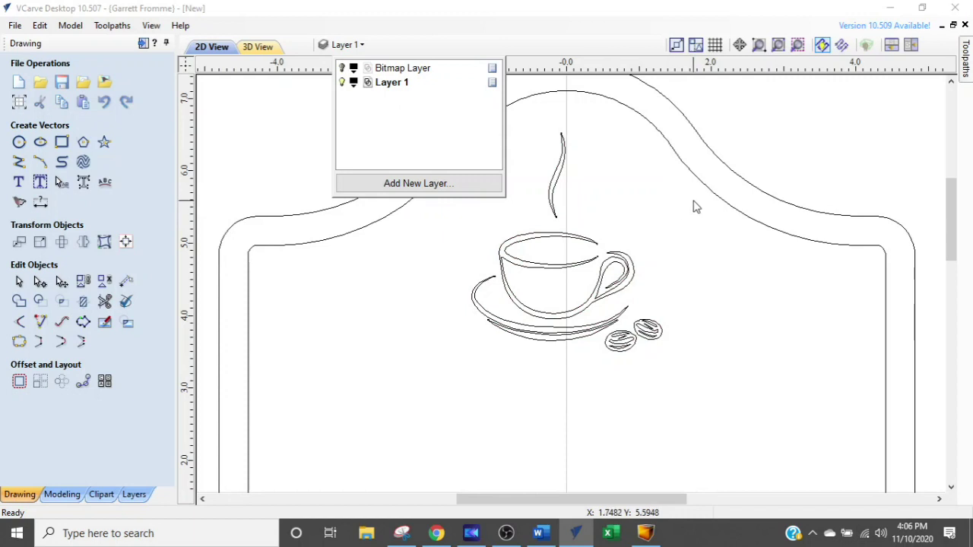
{"action": "scroll", "coordinate": [650, 261], "scroll_direction": "up", "scroll_amount": 1}
{"action": "scroll", "coordinate": [690, 373], "scroll_direction": "up", "scroll_amount": 2}
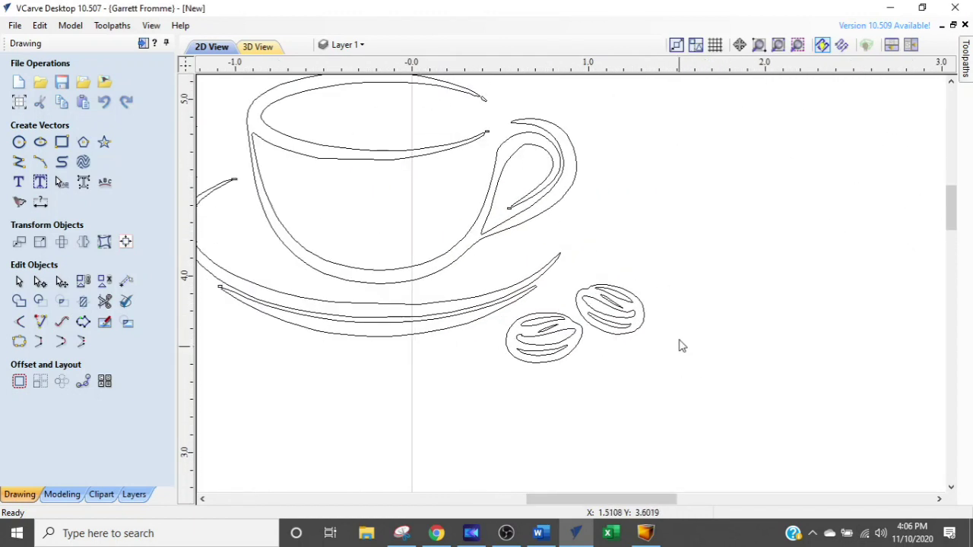
{"action": "left_click", "coordinate": [541, 359]}
{"action": "left_click_drag", "start_coordinate": [540, 354], "coordinate": [542, 356]}
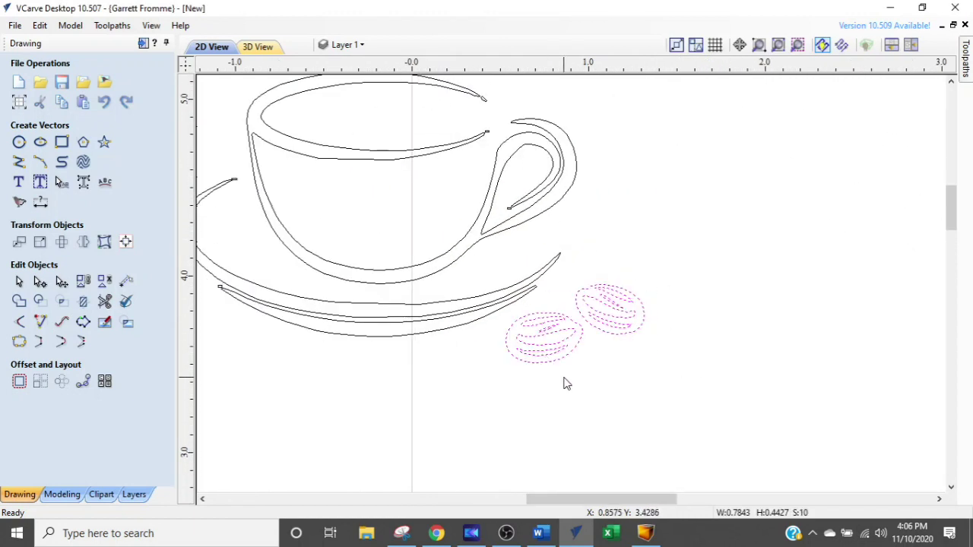
{"action": "key", "text": "Delete"}
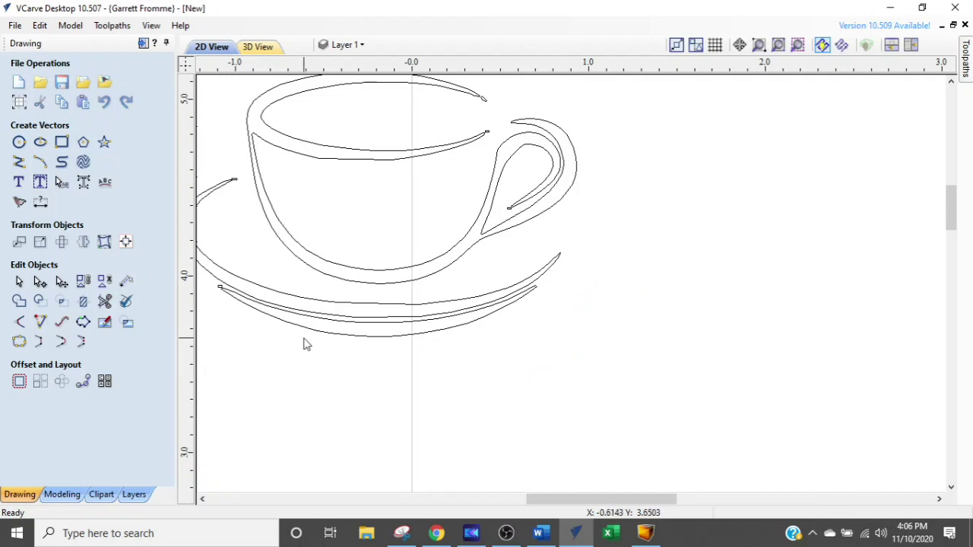
{"action": "middle_click_drag", "start_coordinate": [304, 345], "coordinate": [510, 380]}
{"action": "scroll", "coordinate": [414, 361], "scroll_direction": "up", "scroll_amount": 2}
{"action": "scroll", "coordinate": [367, 348], "scroll_direction": "down", "scroll_amount": 2}
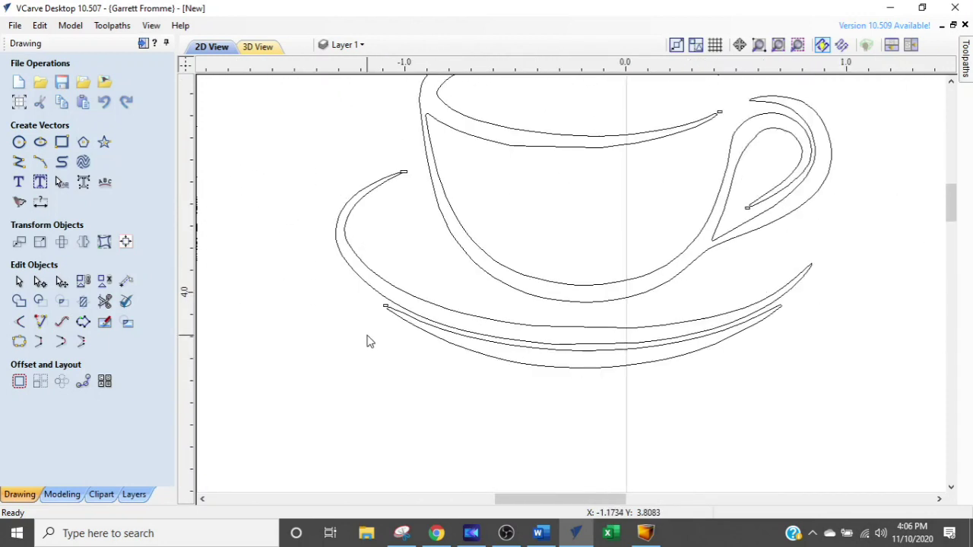
{"action": "left_click_drag", "start_coordinate": [385, 380], "coordinate": [445, 177]}
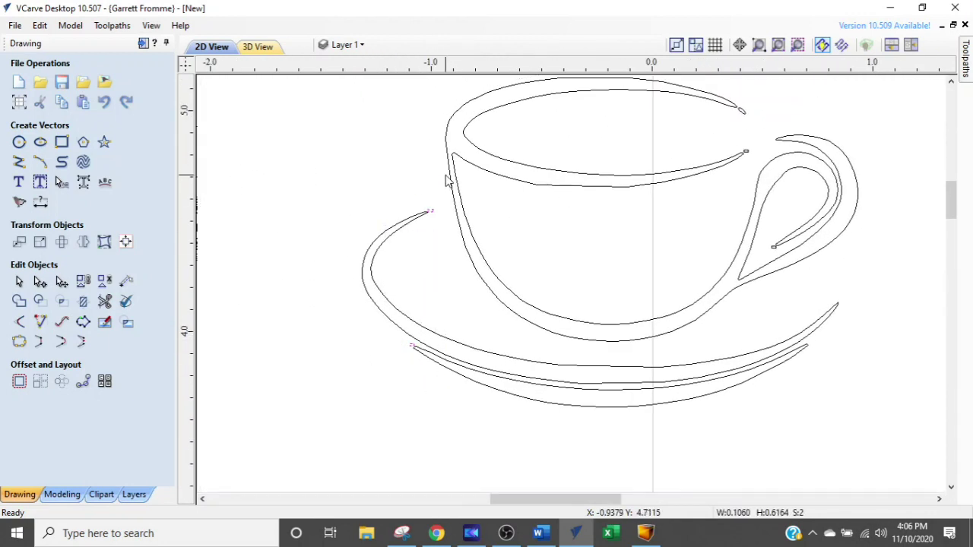
{"action": "key", "text": "Delete"}
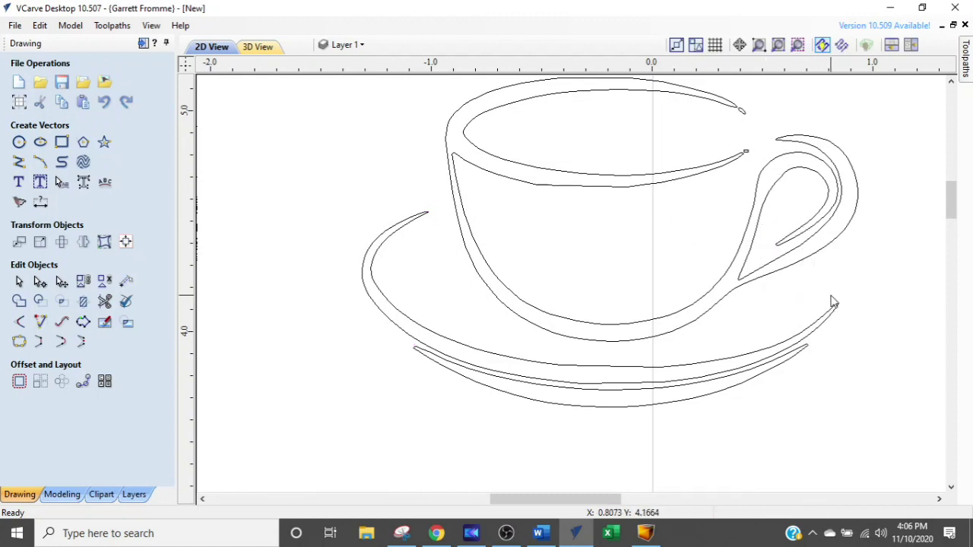
{"action": "scroll", "coordinate": [831, 302], "scroll_direction": "up", "scroll_amount": 3}
{"action": "scroll", "coordinate": [853, 310], "scroll_direction": "down", "scroll_amount": 2}
{"action": "scroll", "coordinate": [755, 276], "scroll_direction": "down", "scroll_amount": 2}
{"action": "scroll", "coordinate": [755, 198], "scroll_direction": "up", "scroll_amount": 3}
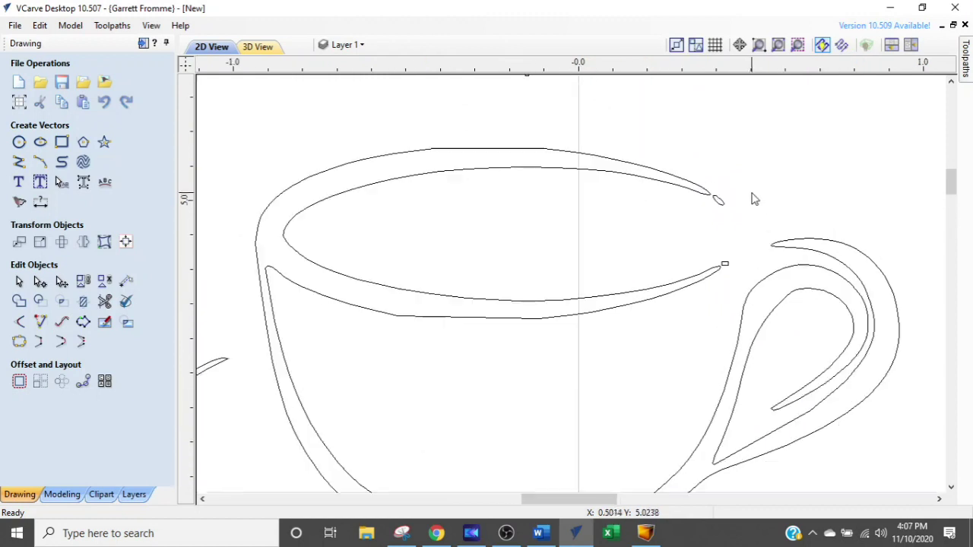
{"action": "left_click_drag", "start_coordinate": [682, 356], "coordinate": [727, 202]}
{"action": "scroll", "coordinate": [728, 202], "scroll_direction": "down", "scroll_amount": 2}
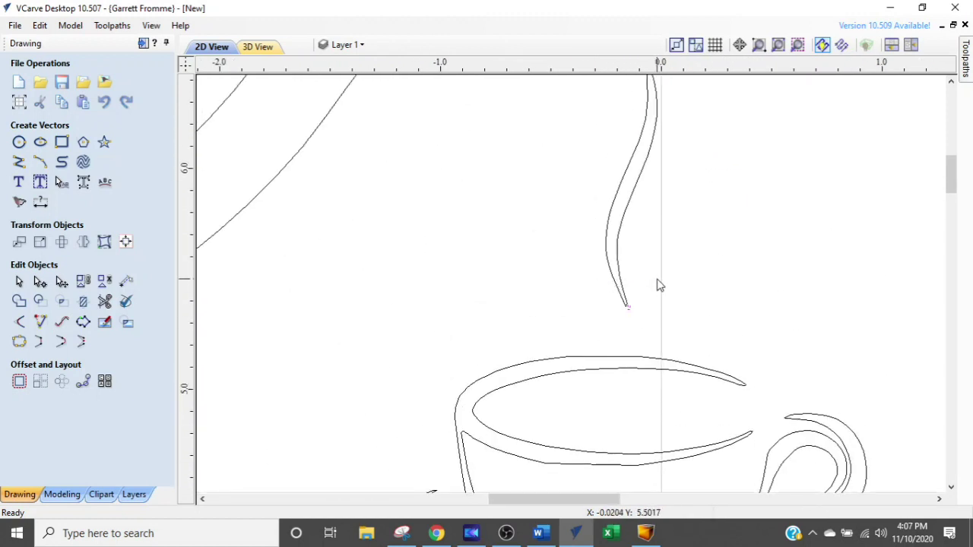
{"action": "scroll", "coordinate": [639, 327], "scroll_direction": "up", "scroll_amount": 4}
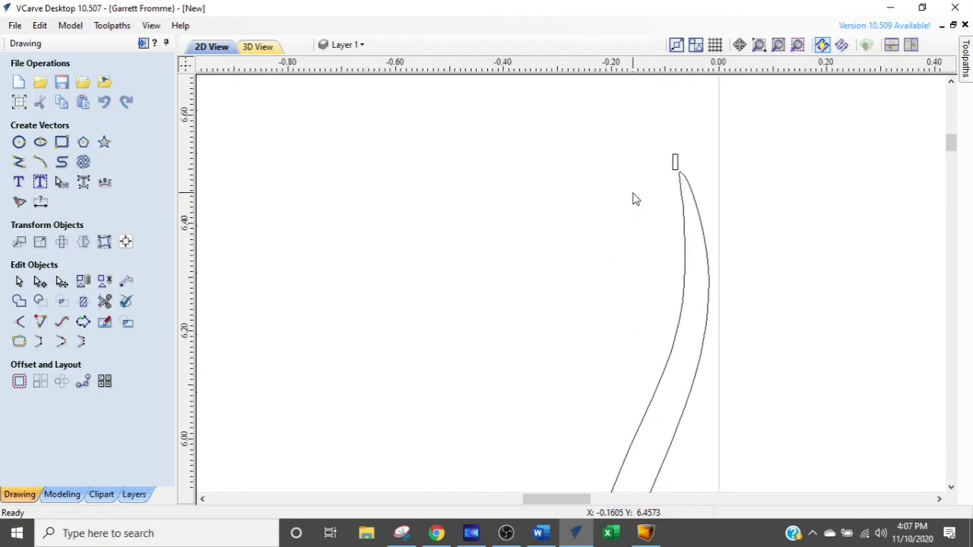
{"action": "scroll", "coordinate": [685, 202], "scroll_direction": "down", "scroll_amount": 4}
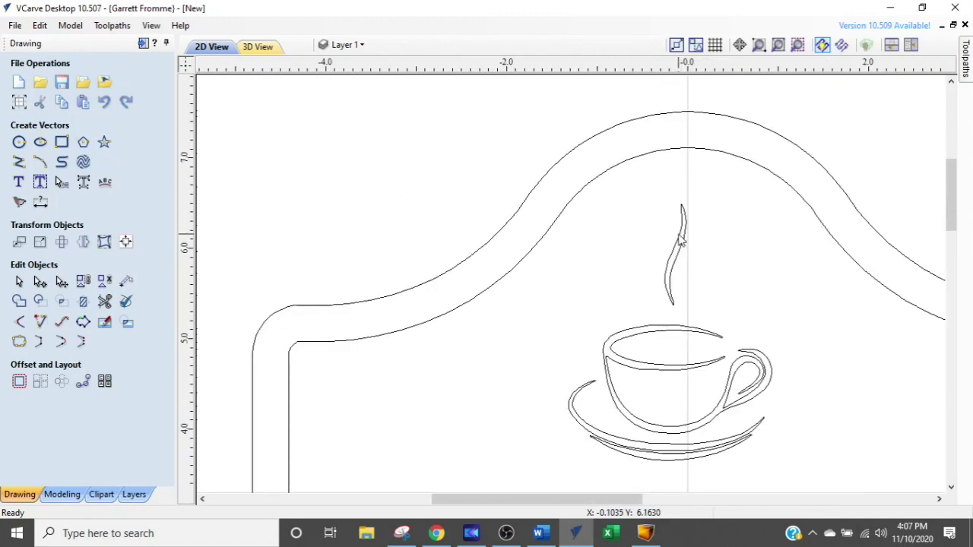
{"action": "middle_click_drag", "start_coordinate": [727, 465], "coordinate": [691, 305]}
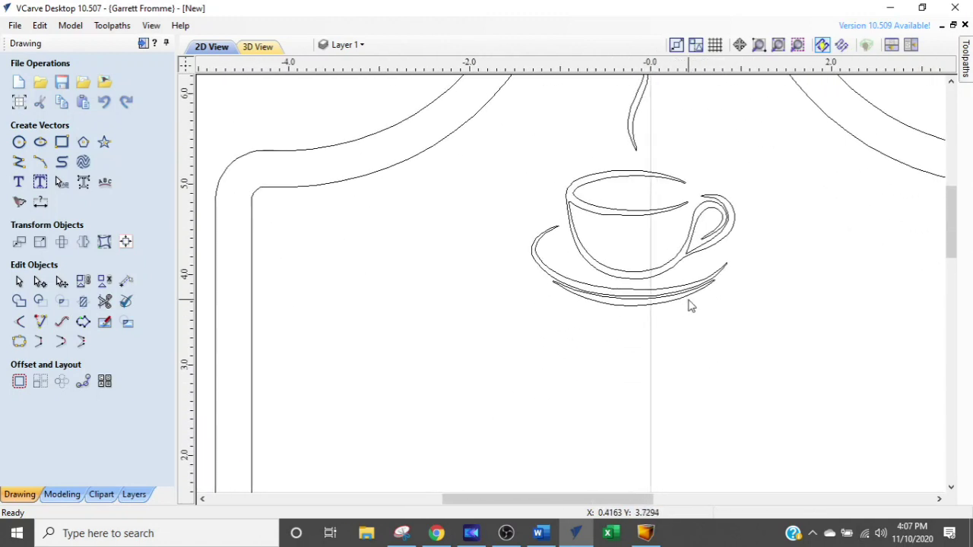
{"action": "left_click", "coordinate": [631, 311]}
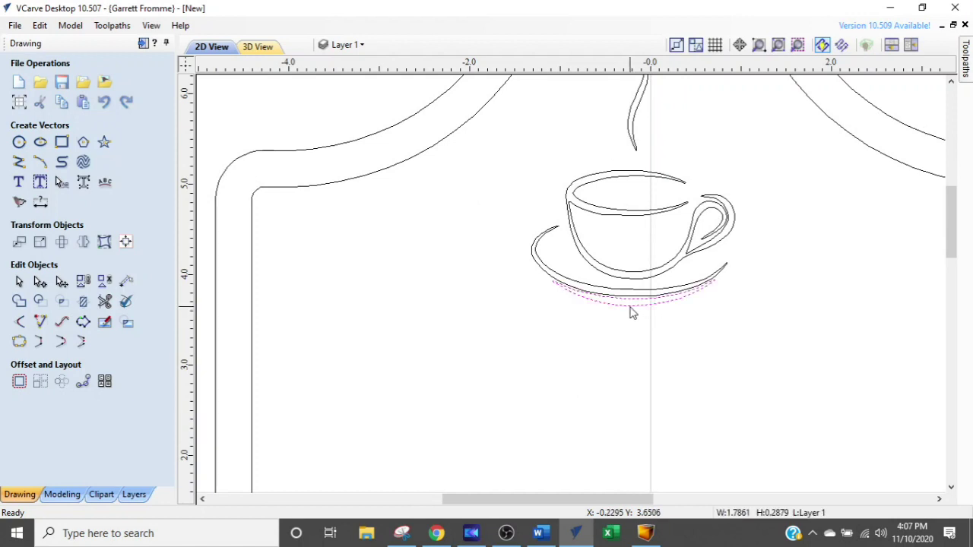
{"action": "key", "text": "Escape"}
{"action": "scroll", "coordinate": [630, 311], "scroll_direction": "down", "scroll_amount": 3}
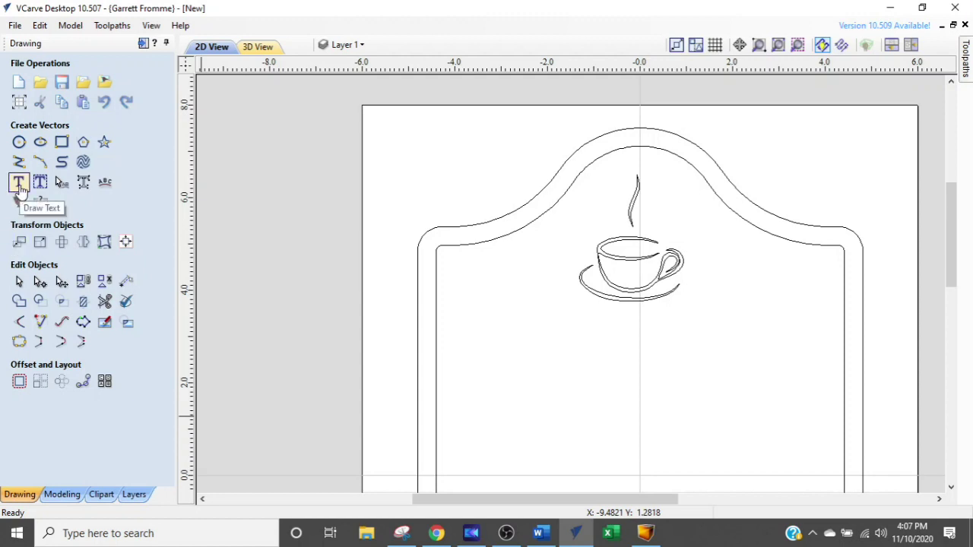
{"action": "scroll", "coordinate": [330, 350], "scroll_direction": "down", "scroll_amount": 2}
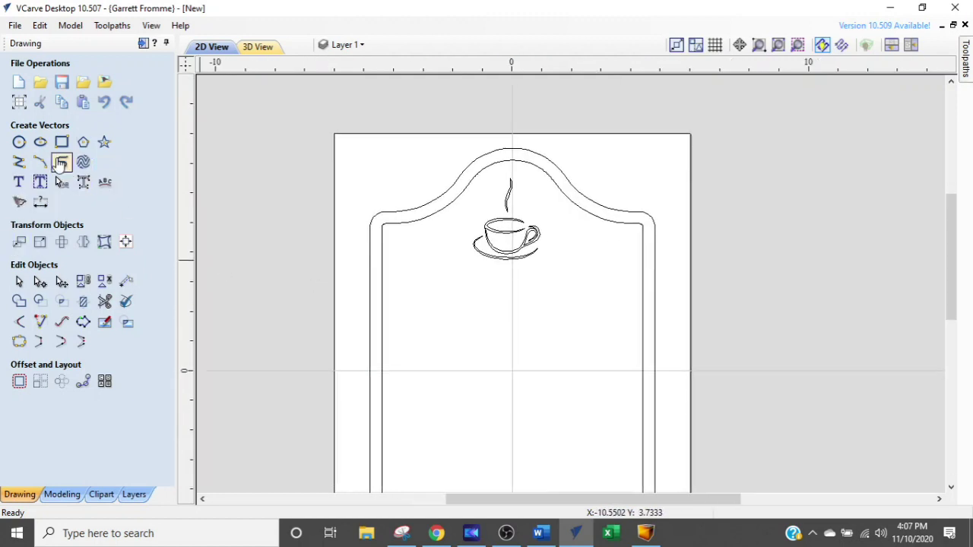
Step: Add centred three-line text CRAFTED / COFFEE / HOURS in Quicksand Medium below the cup
{"action": "left_click", "coordinate": [19, 185]}
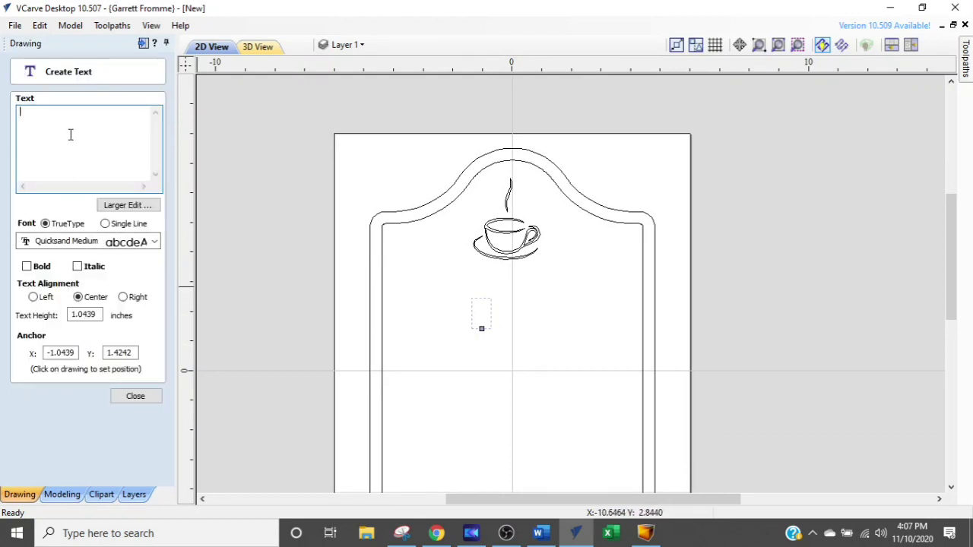
{"action": "type", "text": "CRAFTED "}
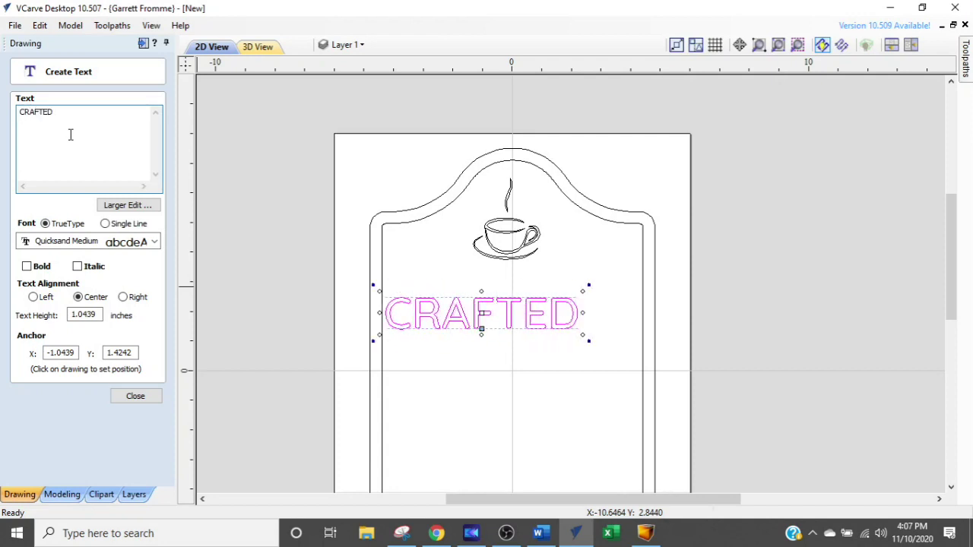
{"action": "type", "text": "COFFEE"}
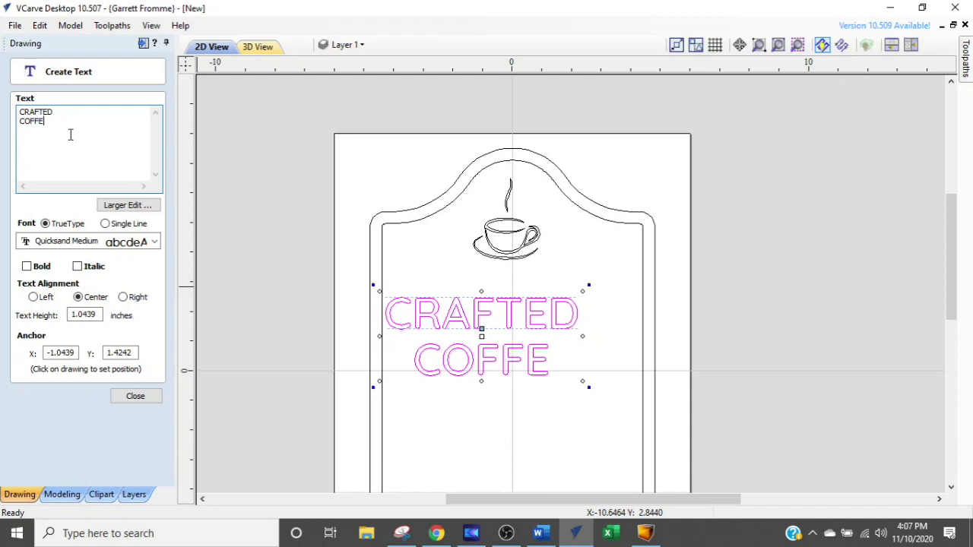
{"action": "key", "text": "Return"}
{"action": "type", "text": "HOURS"}
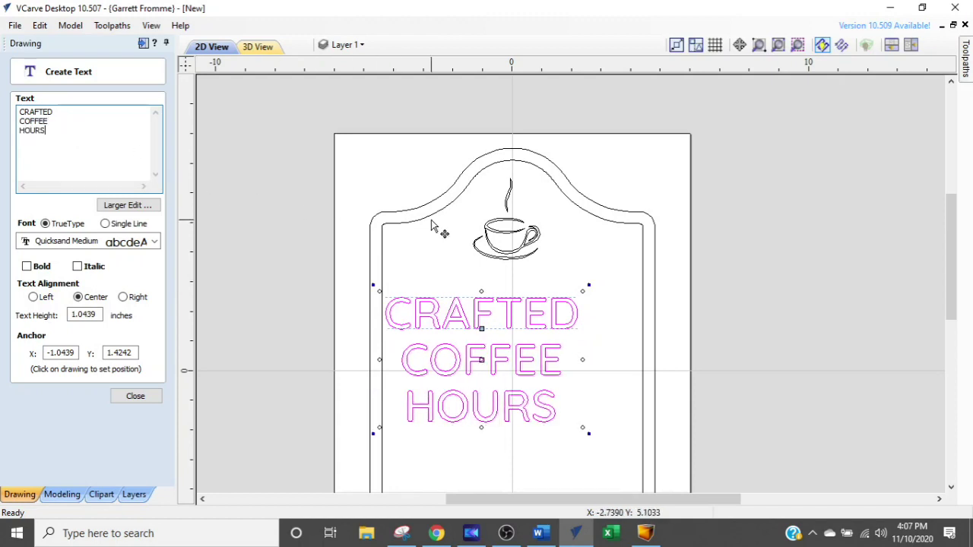
{"action": "middle_click_drag", "start_coordinate": [495, 177], "coordinate": [518, 128]}
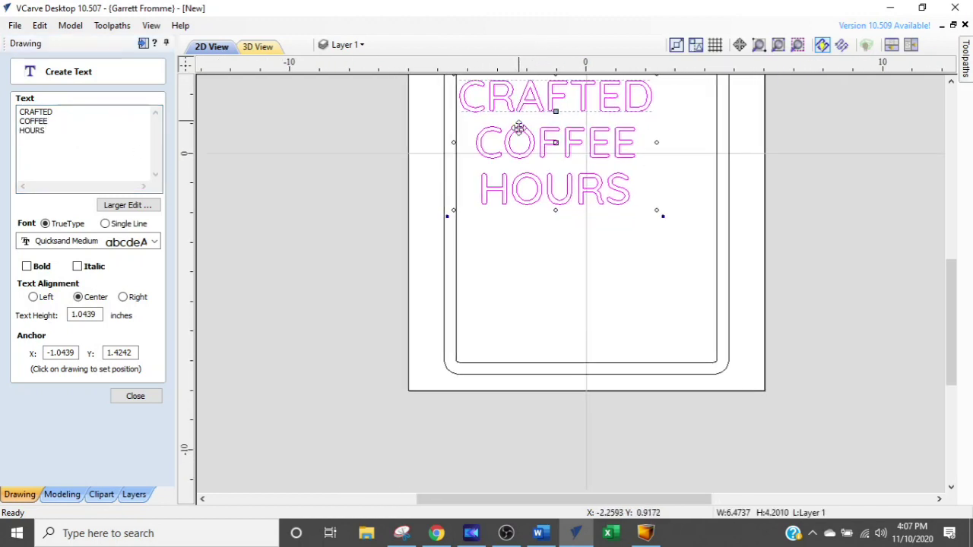
{"action": "left_click", "coordinate": [536, 268]}
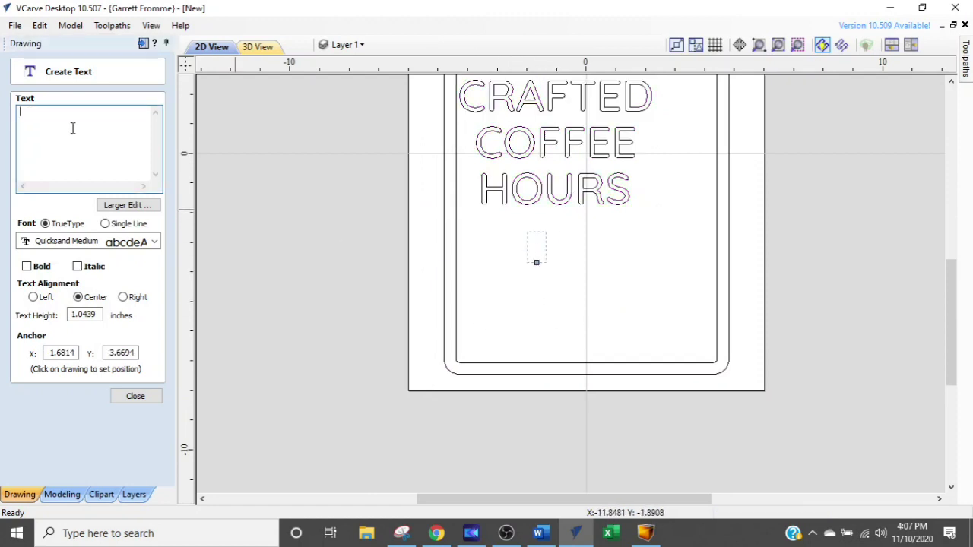
Step: Type the hours lines with 7a - 8p, Sunday and Closed, correcting typos
{"action": "type", "text": "m"}
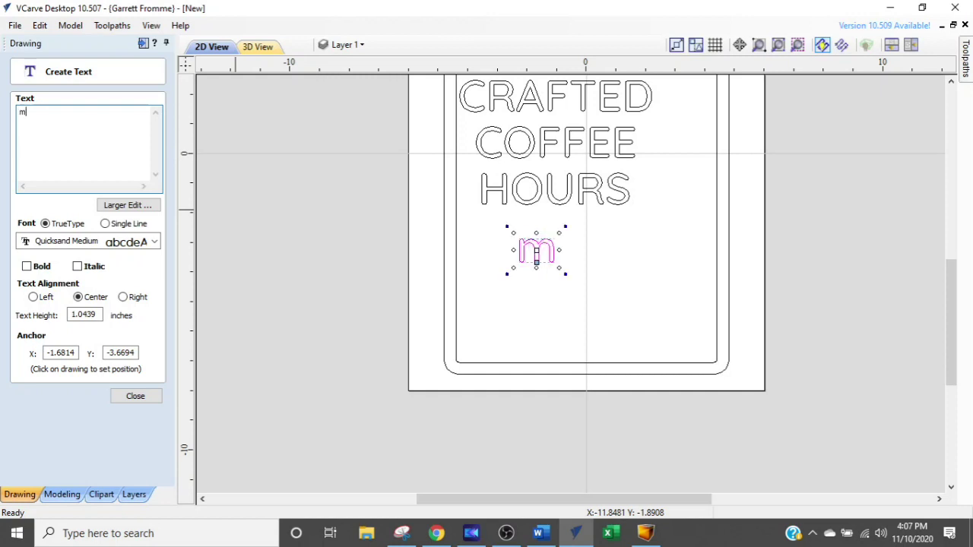
{"action": "type", "text": "ON - sAT"}
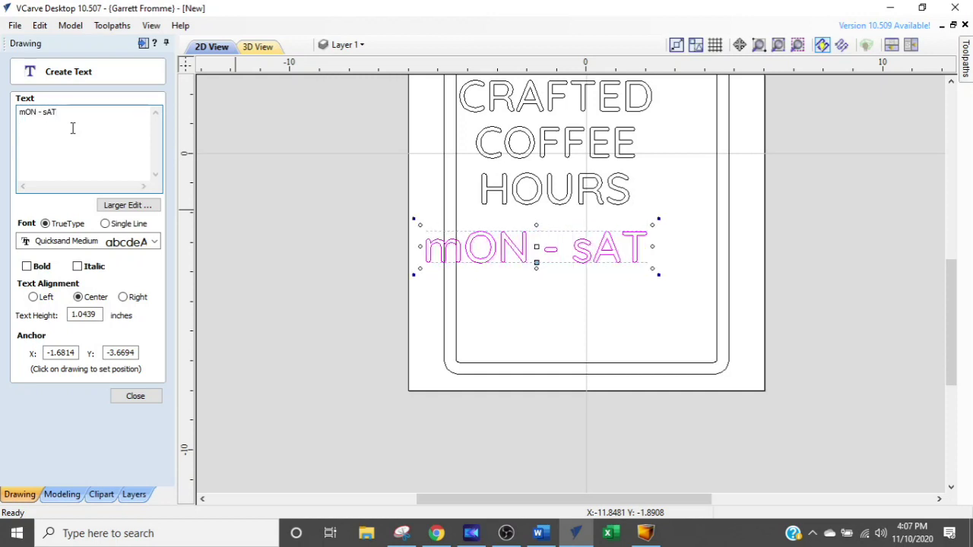
{"action": "key", "text": "Return"}
{"action": "type", "text": "7"}
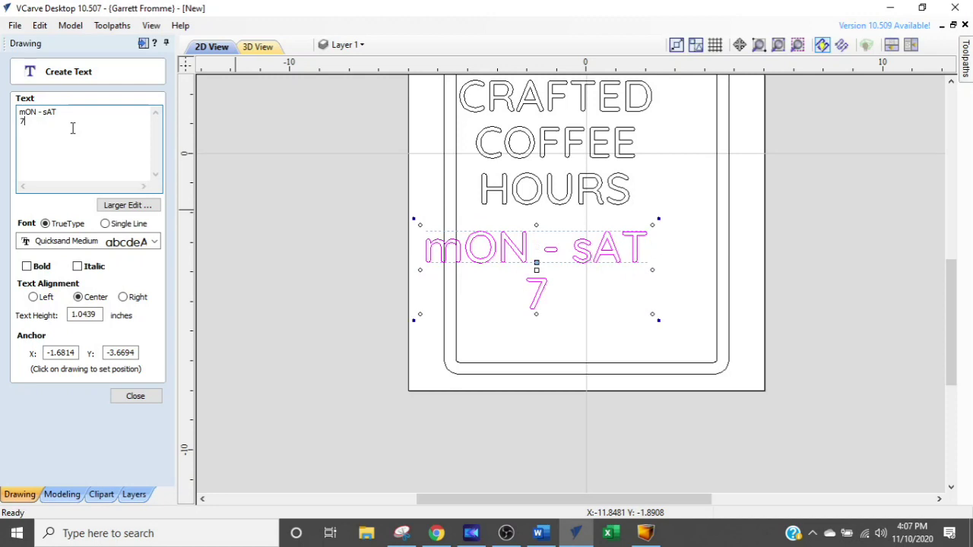
{"action": "type", "text": "P"}
{"action": "key", "text": "BackSpace"}
{"action": "type", "text": "p"}
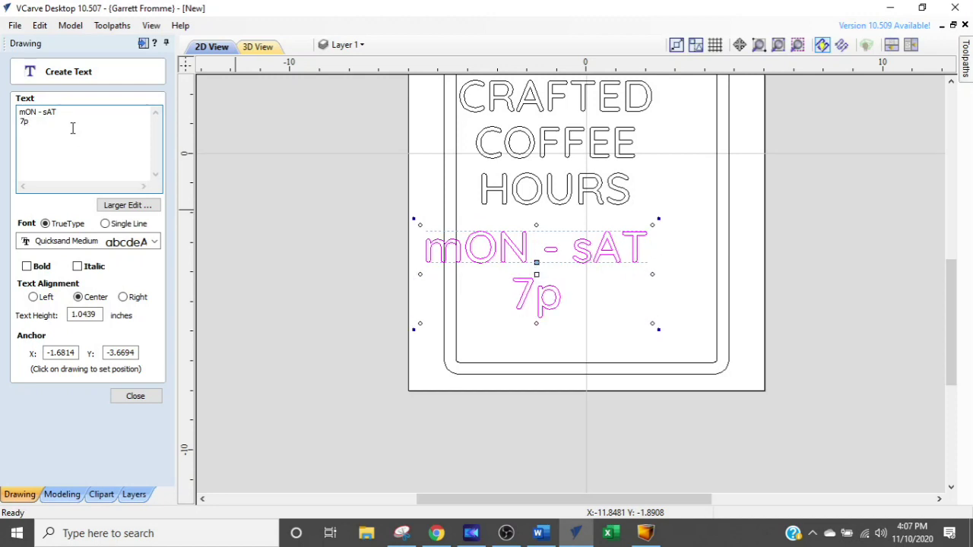
{"action": "type", "text": " - 8"}
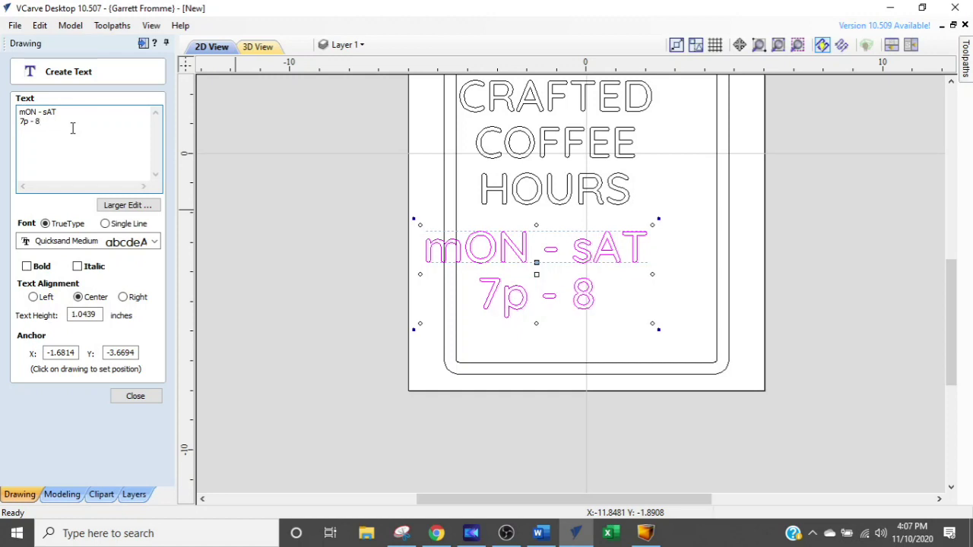
{"action": "type", "text": "p"}
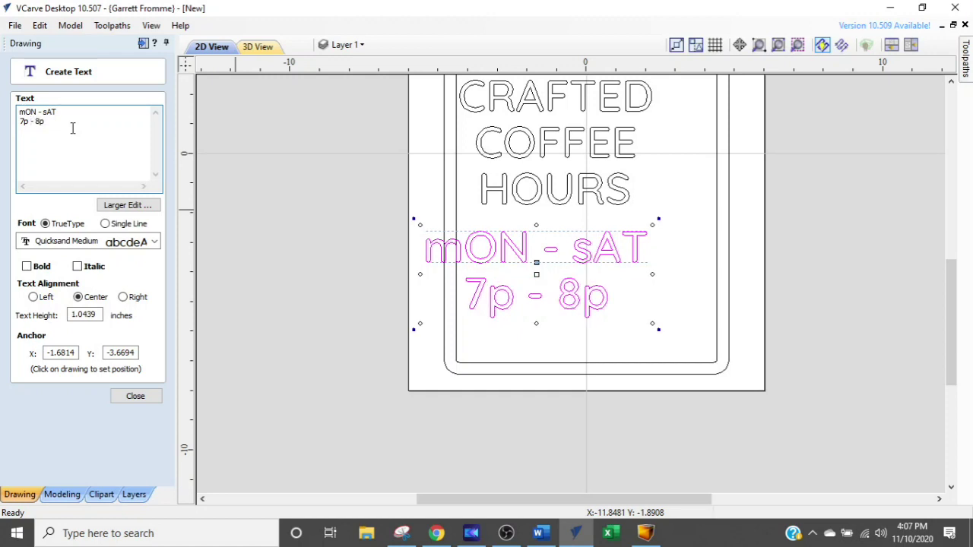
{"action": "key", "text": "BackSpace"}
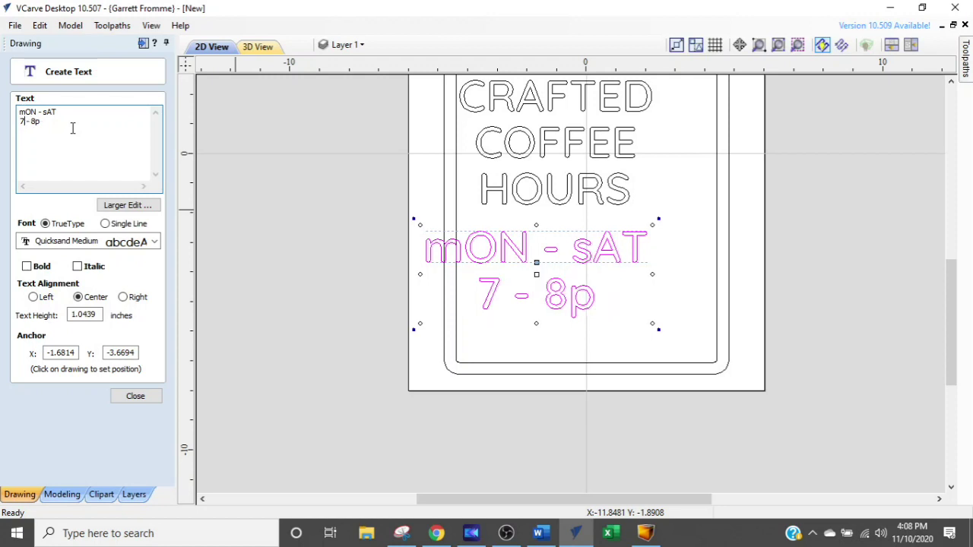
{"action": "type", "text": "a"}
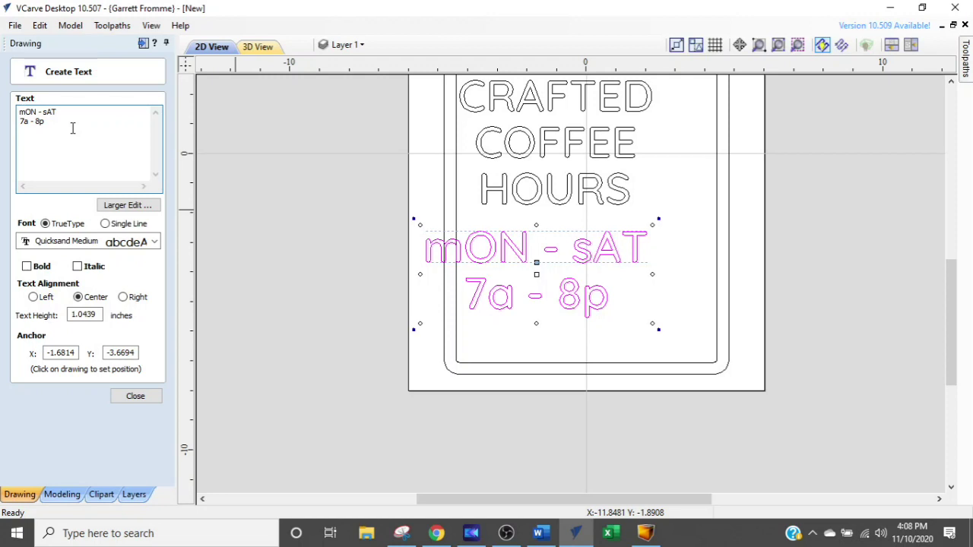
{"action": "type", "text": "Si"}
{"action": "key", "text": "BackSpace"}
{"action": "type", "text": "u"}
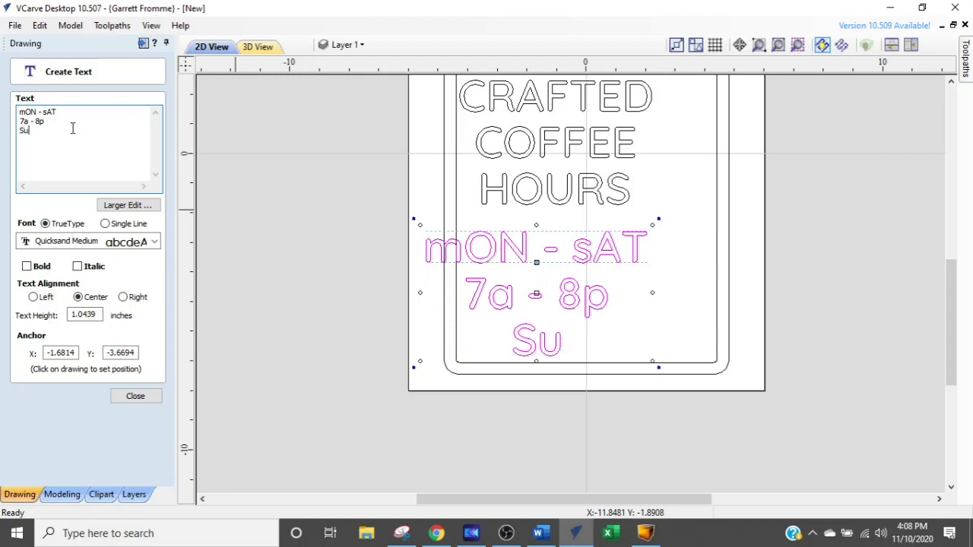
{"action": "type", "text": "nday "}
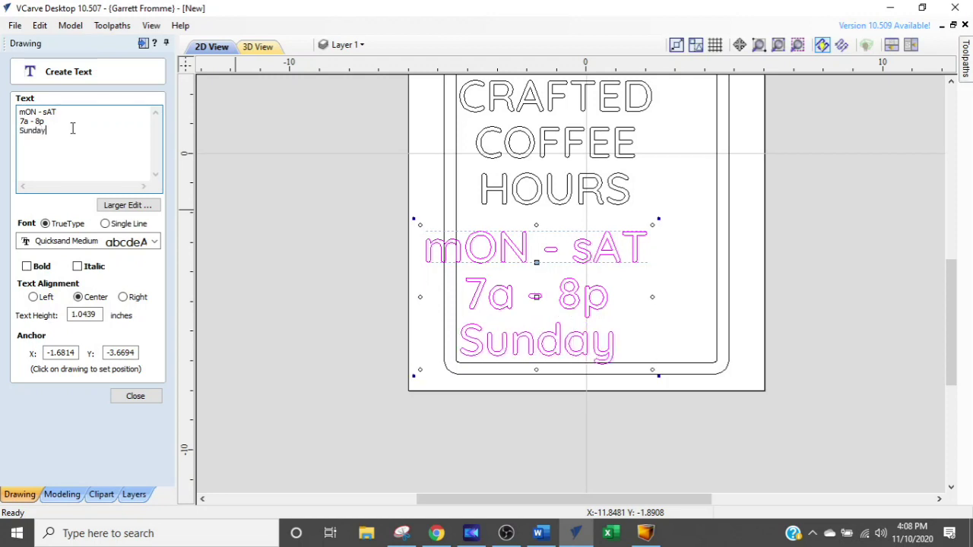
{"action": "type", "text": "Closed"}
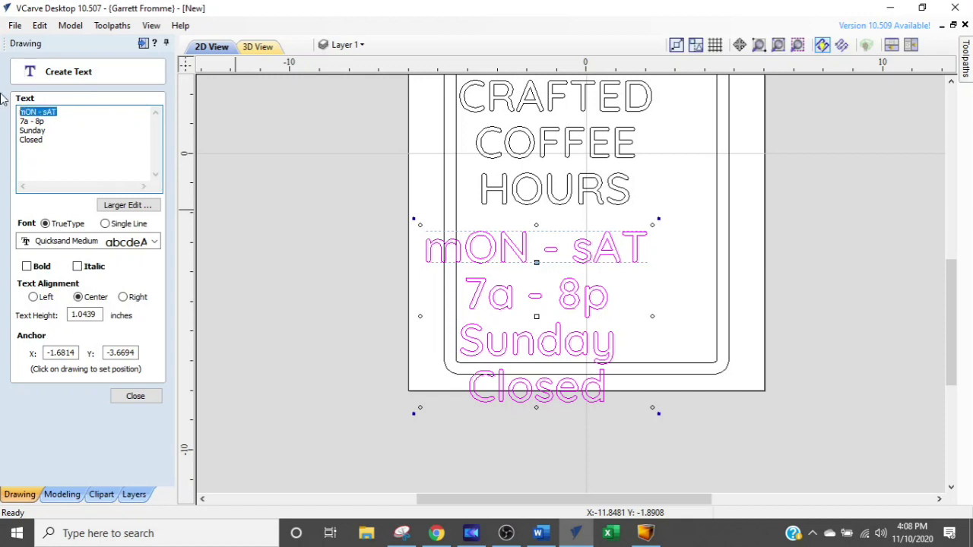
Step: Correct the first line to 'Mon - Sat' and commit the hours text block
{"action": "type", "text": "Mon"}
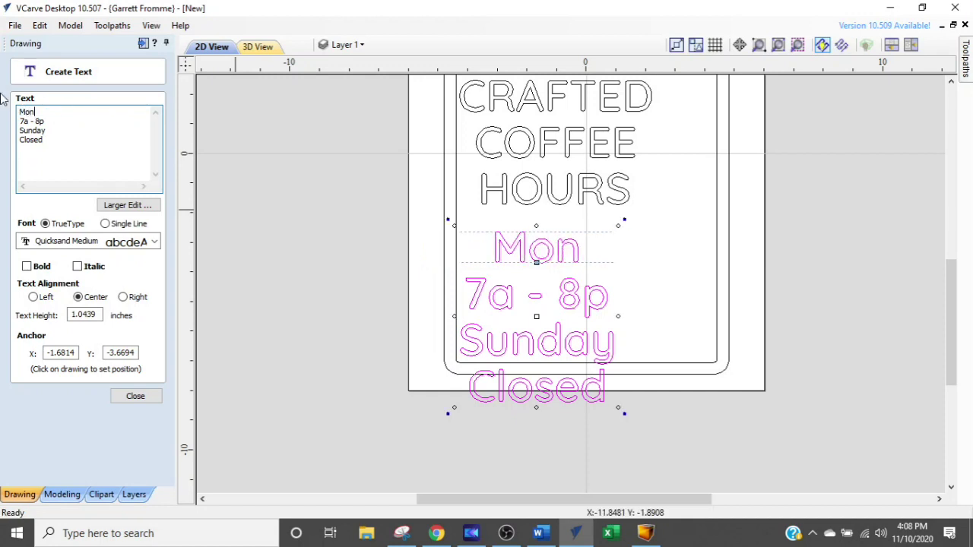
{"action": "type", "text": " - Sat"}
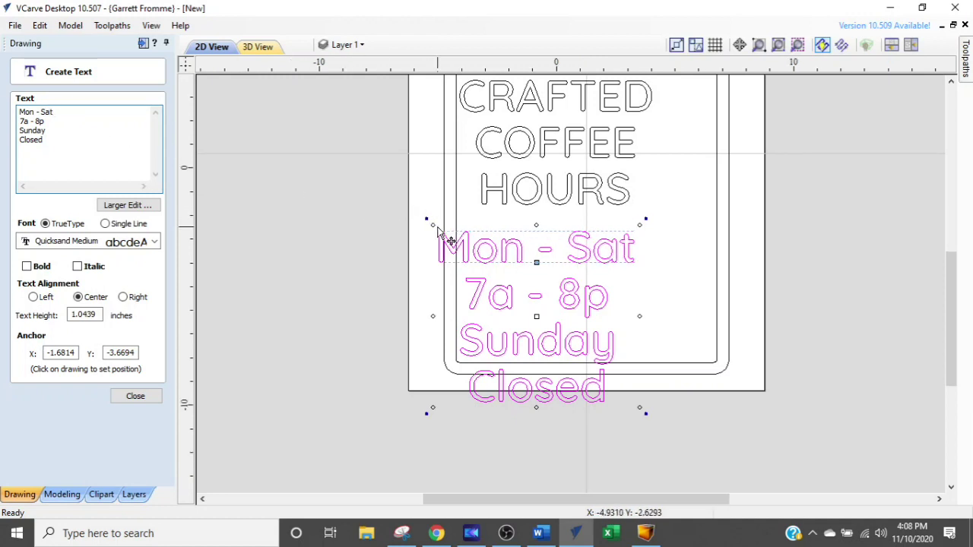
{"action": "scroll", "coordinate": [434, 222], "scroll_direction": "down", "scroll_amount": 2}
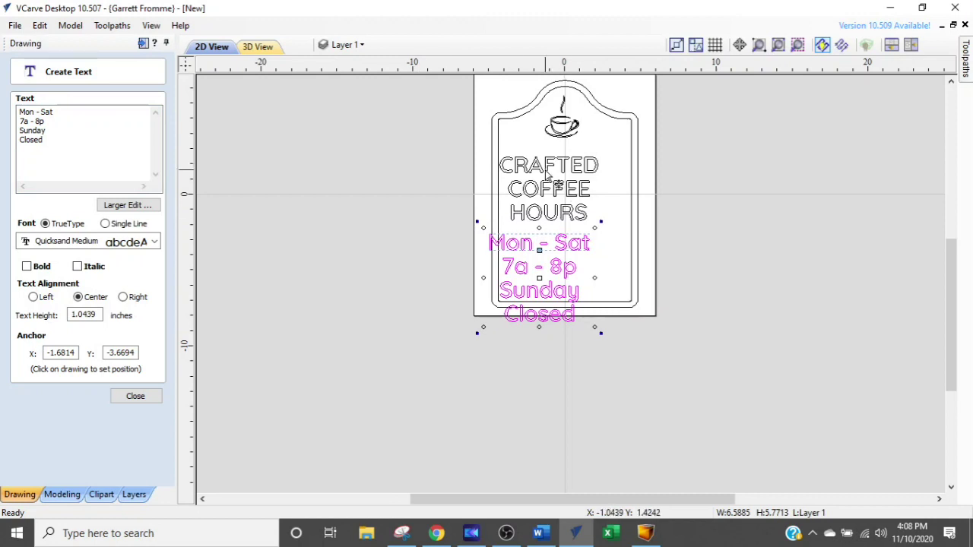
{"action": "left_click", "coordinate": [126, 397]}
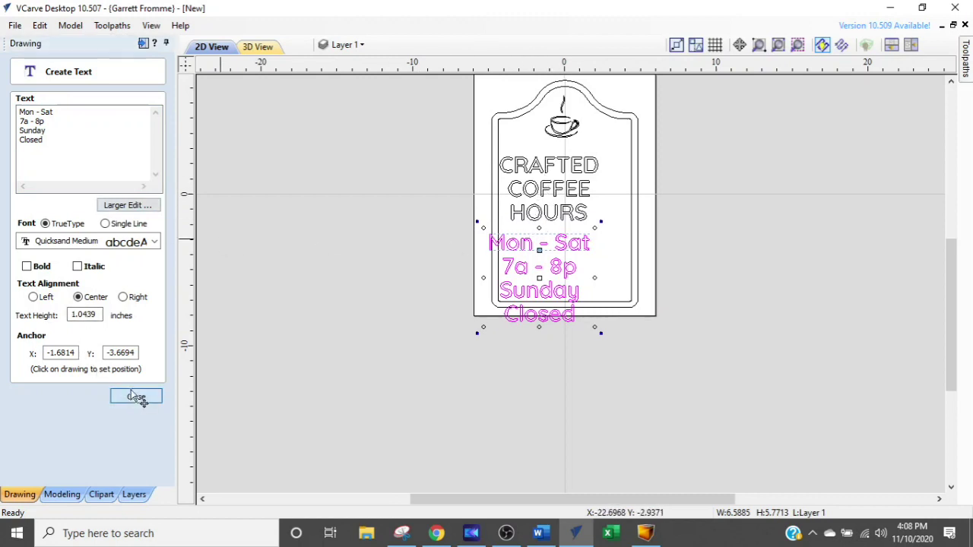
{"action": "left_click", "coordinate": [128, 242]}
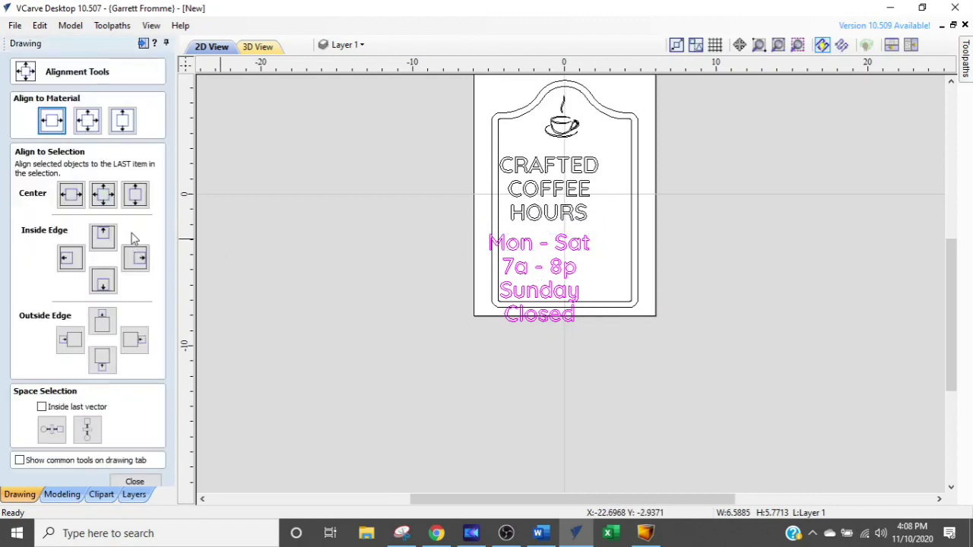
Step: Centre the hours text and the CRAFTED COFFEE HOURS heading horizontally on the material
{"action": "left_click", "coordinate": [55, 126]}
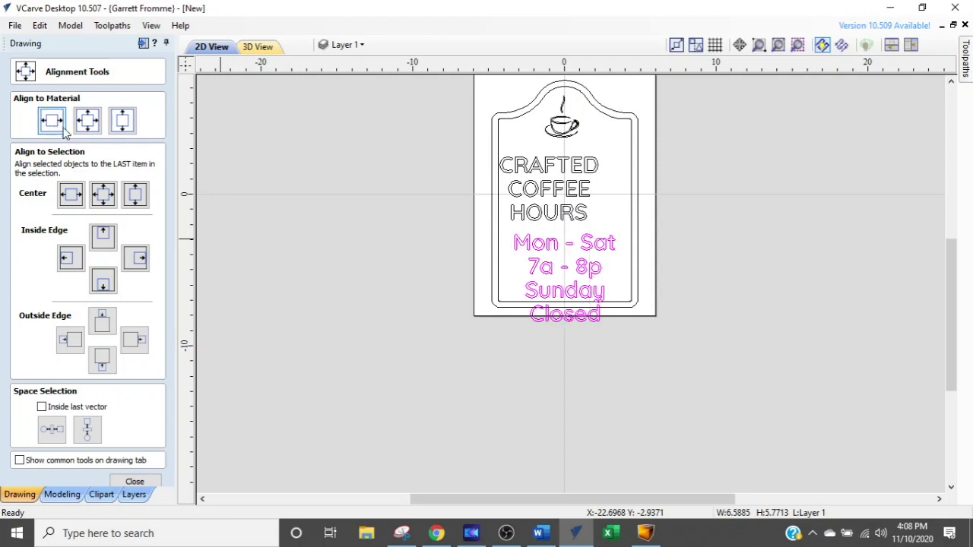
{"action": "left_click", "coordinate": [510, 171]}
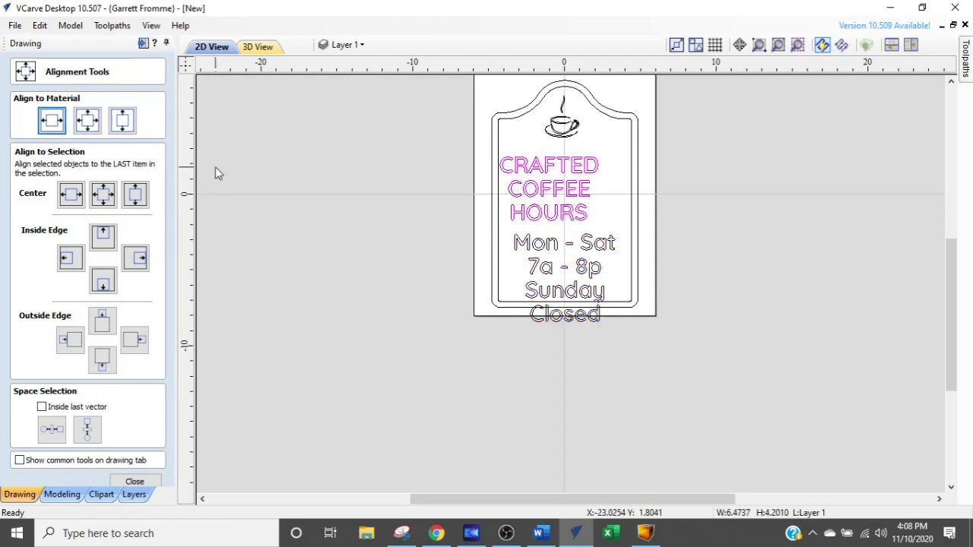
{"action": "left_click", "coordinate": [52, 120]}
{"action": "scroll", "coordinate": [585, 190], "scroll_direction": "up", "scroll_amount": 3}
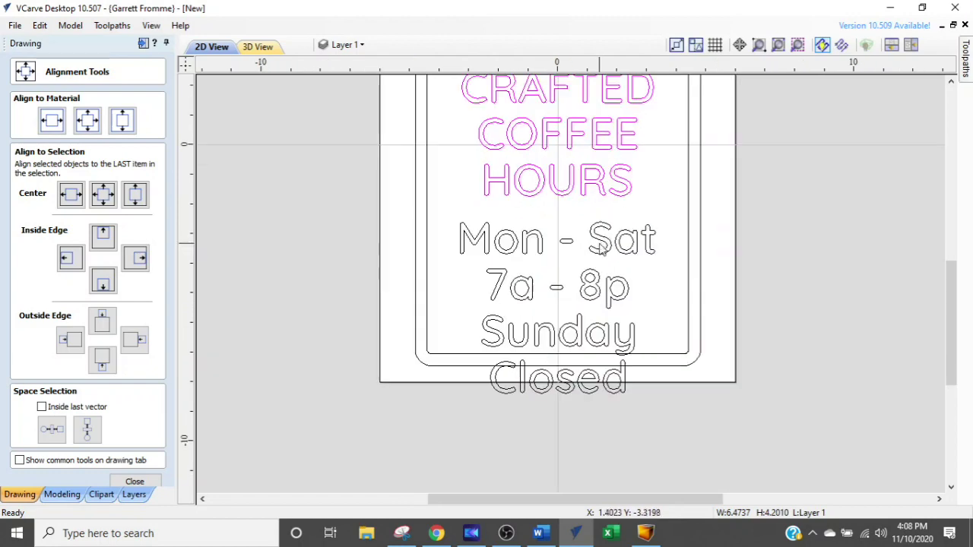
Step: Nudge the heading and the hours text block upward
{"action": "left_click", "coordinate": [584, 186]}
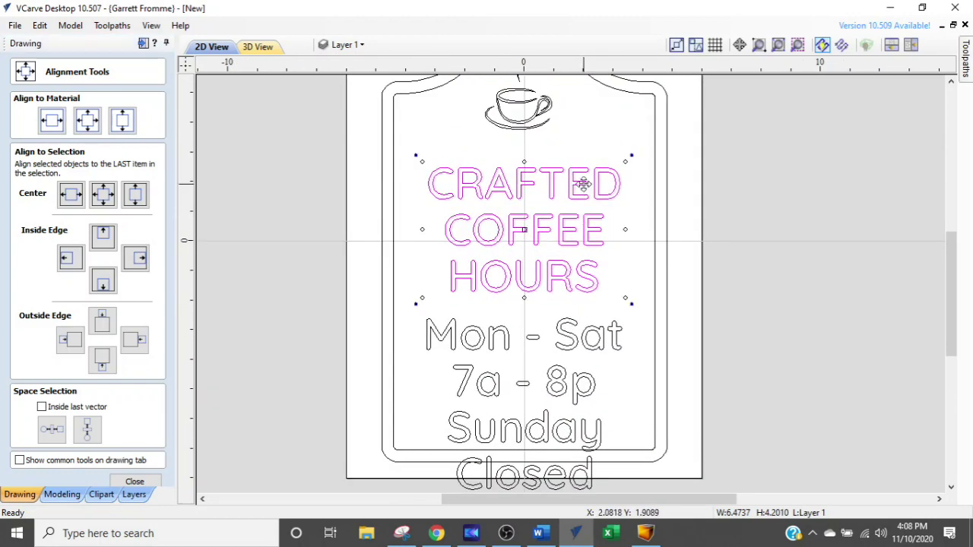
{"action": "key", "text": "Up"}
{"action": "key", "text": "Up"}
{"action": "key", "text": "Up"}
{"action": "key", "text": "Up"}
{"action": "key", "text": "Up"}
{"action": "key", "text": "Up"}
{"action": "key", "text": "Up"}
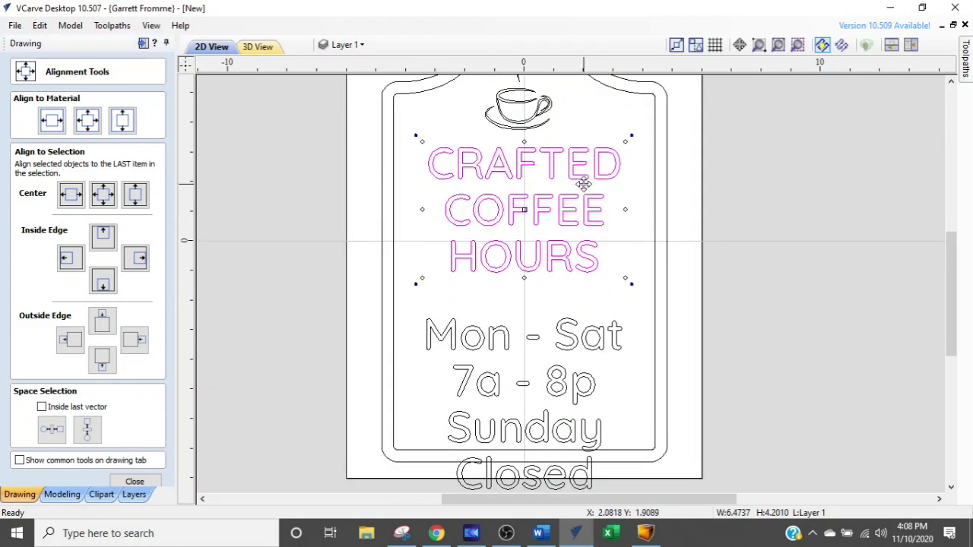
{"action": "left_click", "coordinate": [586, 346]}
{"action": "key", "text": "Up"}
{"action": "key", "text": "Up"}
{"action": "key", "text": "Up"}
{"action": "key", "text": "Up"}
{"action": "key", "text": "Up"}
{"action": "key", "text": "Up"}
{"action": "key", "text": "Up"}
{"action": "key", "text": "Up"}
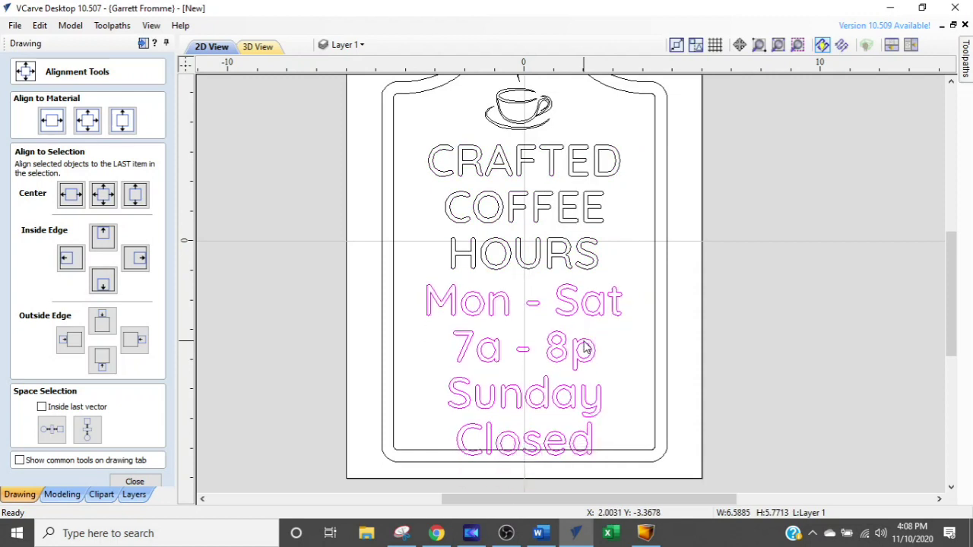
Step: Scale the hours text block down to about 5.74 × 5.03 inches and fine-tune its position
{"action": "left_click", "coordinate": [572, 302]}
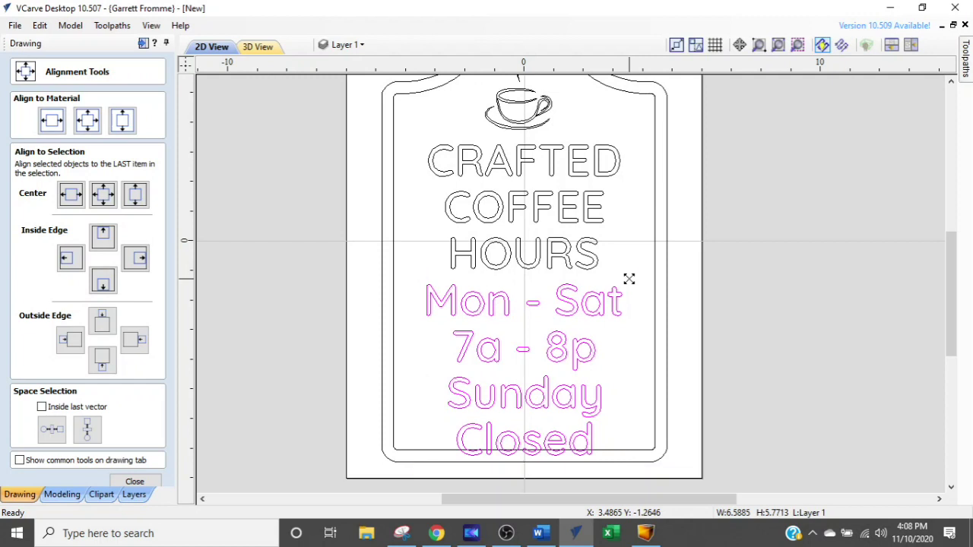
{"action": "left_click_drag", "start_coordinate": [628, 279], "coordinate": [615, 296]}
{"action": "key", "text": "Up"}
{"action": "key", "text": "Up"}
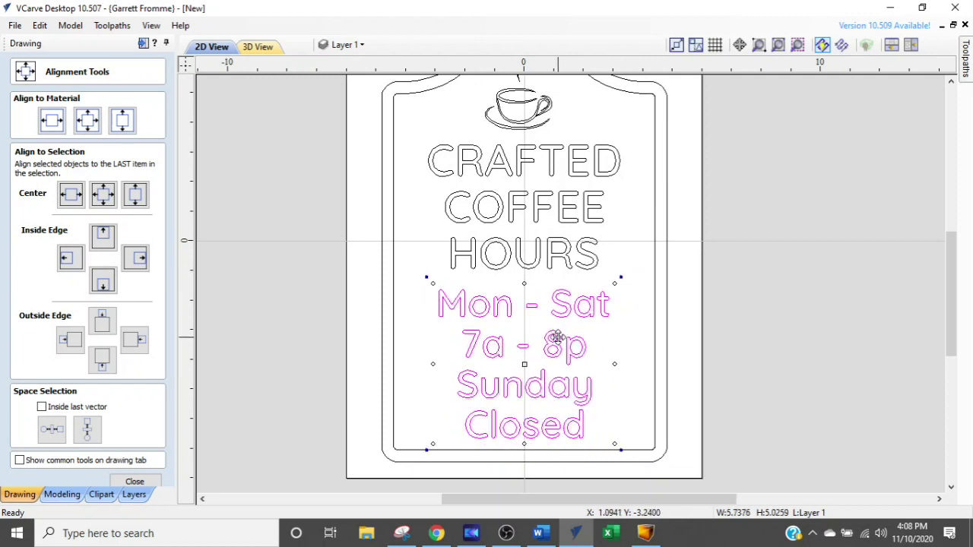
{"action": "key", "text": "Down"}
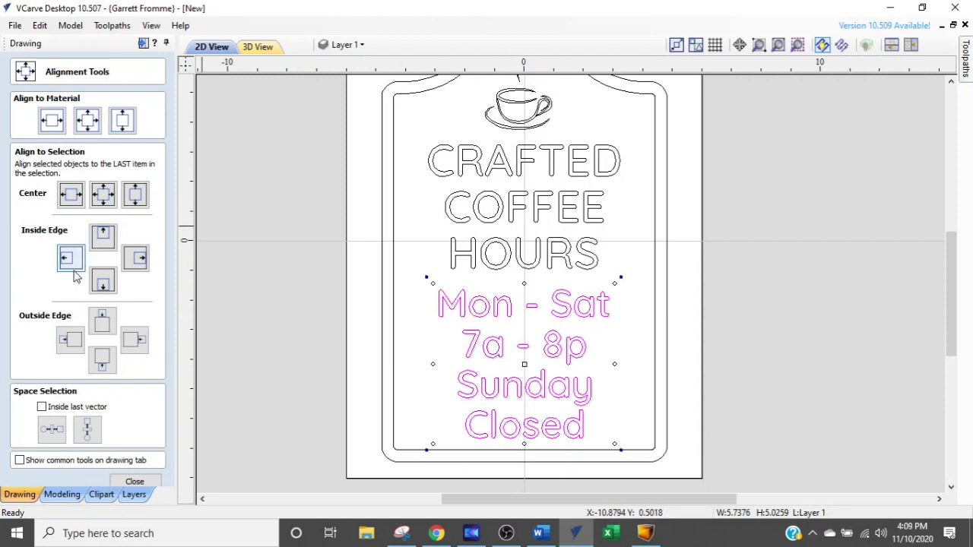
Step: Draw a horizontal separator line under HOURS, above the Mon - Sat hours text
{"action": "left_click", "coordinate": [136, 482]}
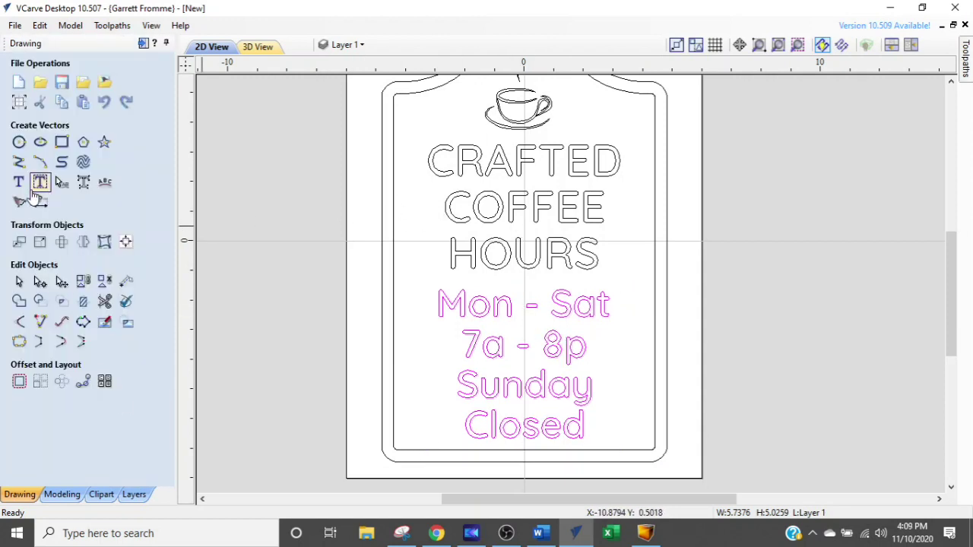
{"action": "left_click", "coordinate": [18, 158]}
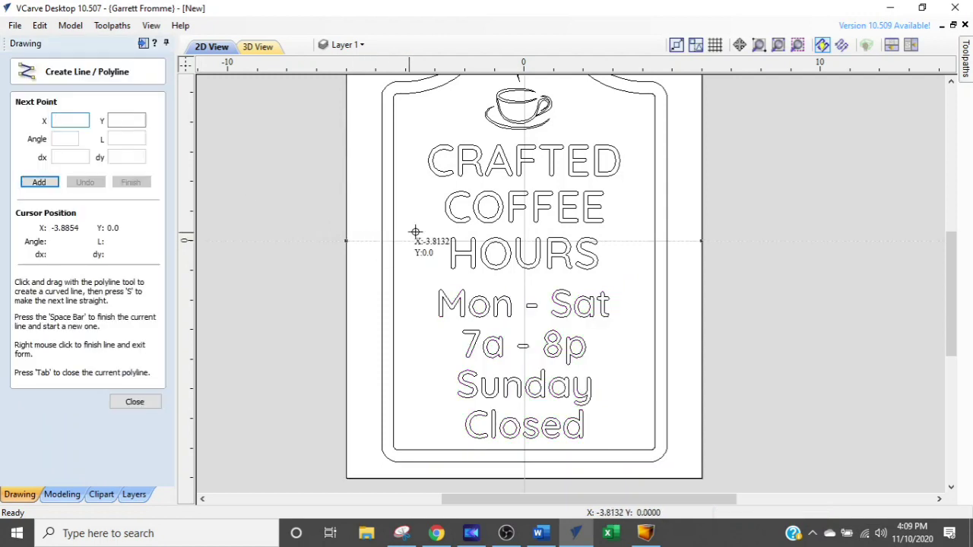
{"action": "scroll", "coordinate": [441, 273], "scroll_direction": "up", "scroll_amount": 2}
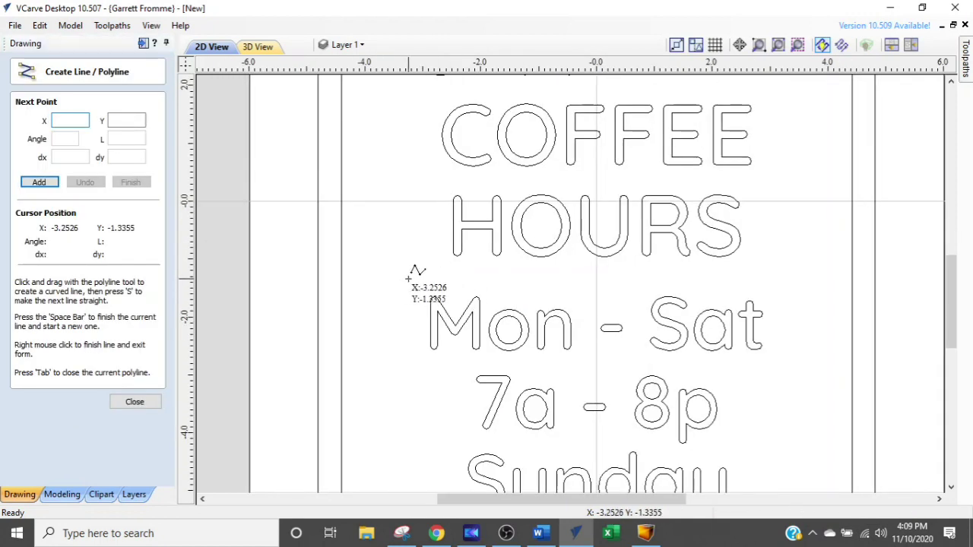
{"action": "left_click", "coordinate": [408, 278]}
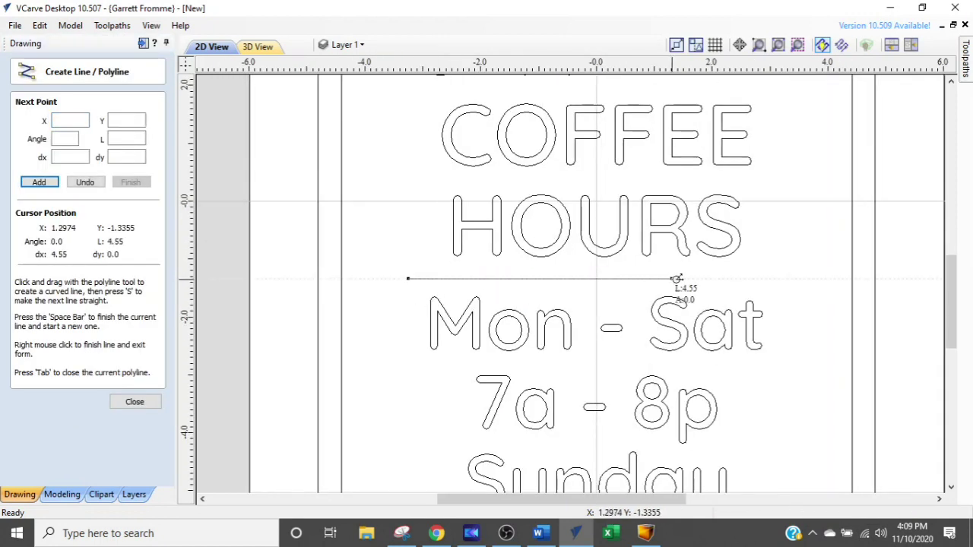
{"action": "left_click", "coordinate": [760, 279]}
{"action": "right_click", "coordinate": [761, 279]}
{"action": "scroll", "coordinate": [760, 281], "scroll_direction": "down", "scroll_amount": 3}
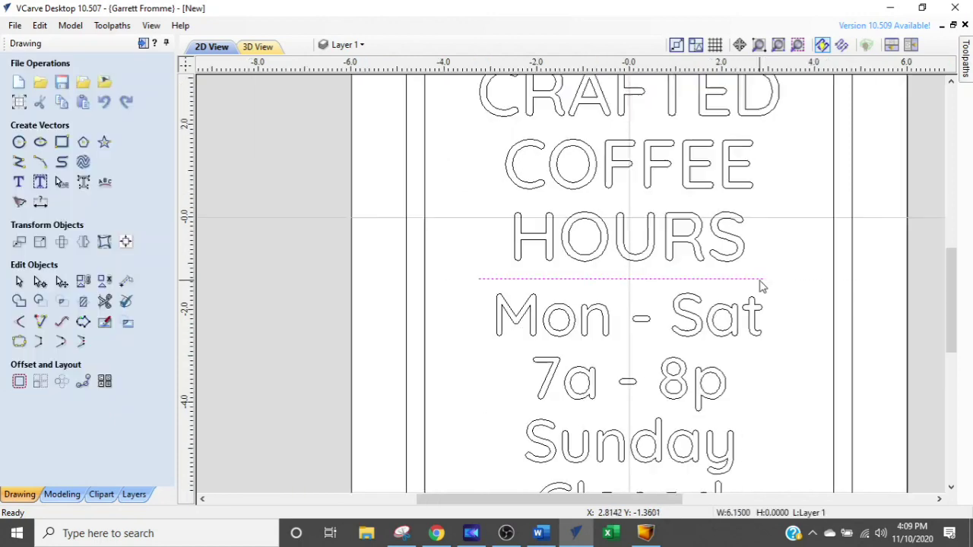
{"action": "left_click", "coordinate": [736, 276]}
{"action": "scroll", "coordinate": [738, 273], "scroll_direction": "up", "scroll_amount": 2}
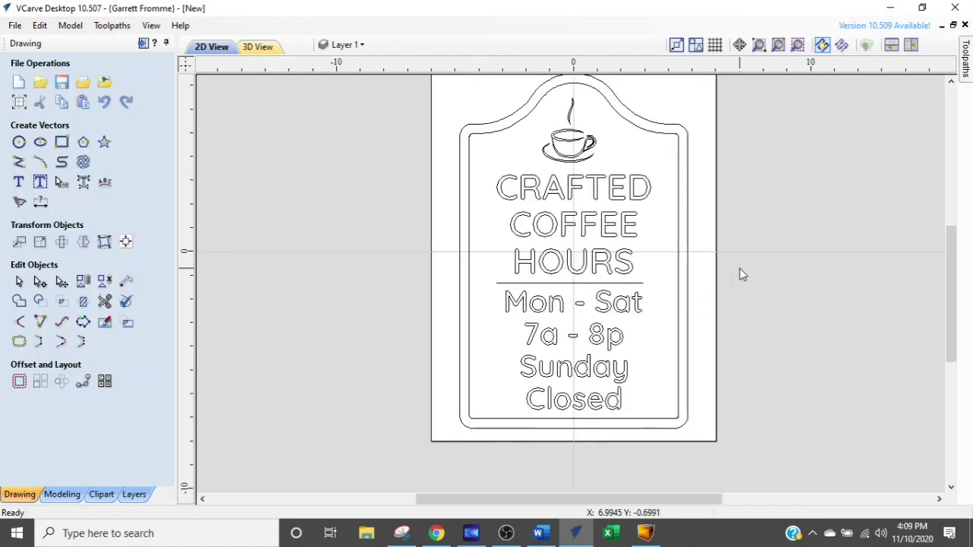
{"action": "scroll", "coordinate": [687, 326], "scroll_direction": "up", "scroll_amount": 2}
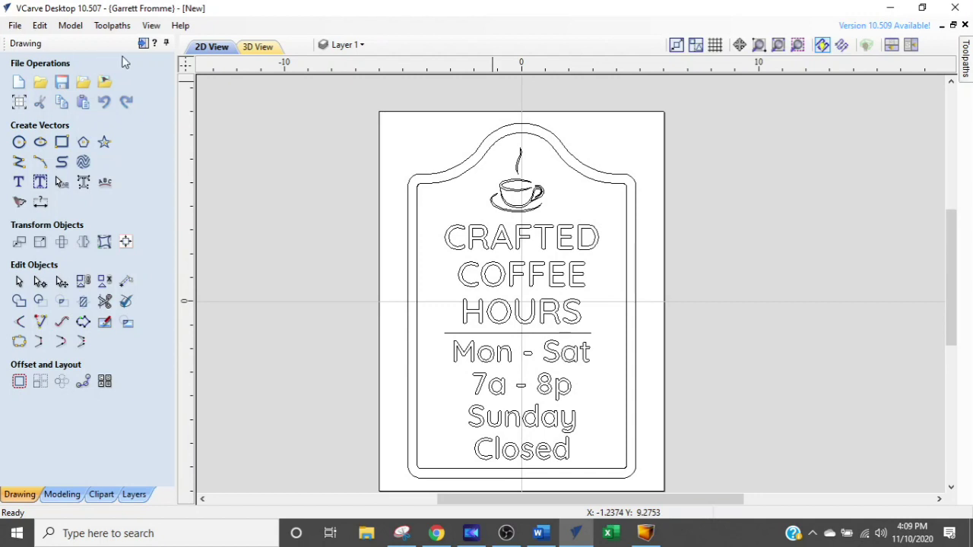
{"action": "left_click", "coordinate": [142, 44]}
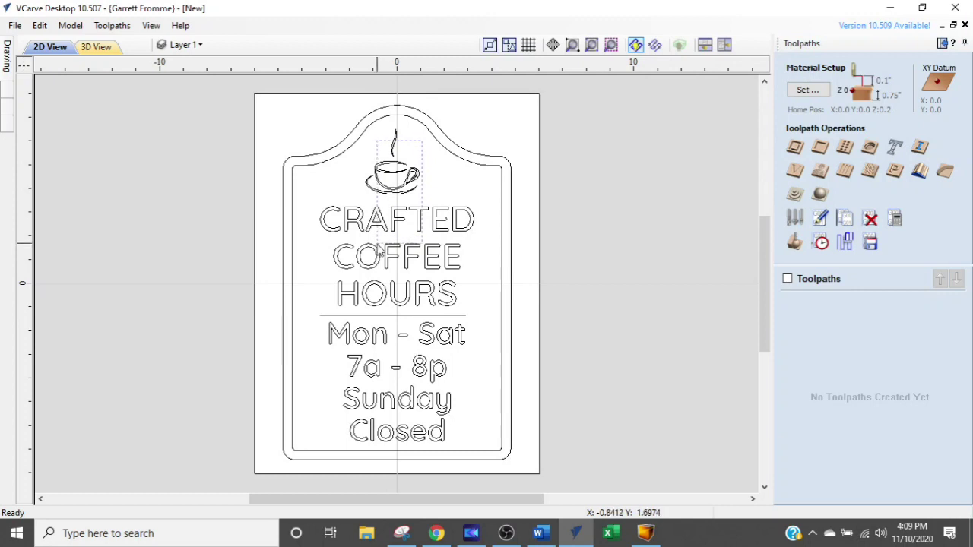
Step: Create and calculate a V-Carve toolpath for the coffee cup and all the text
{"action": "left_click", "coordinate": [370, 266]}
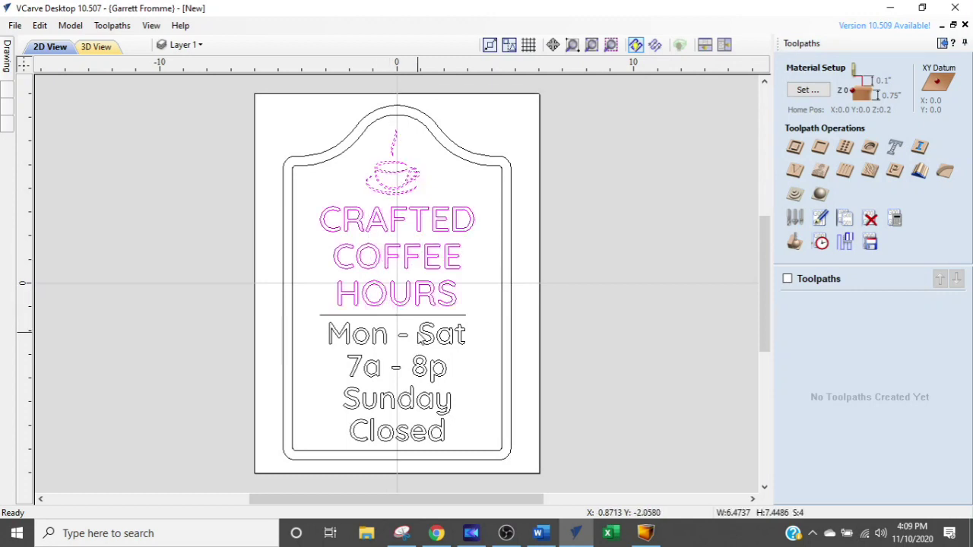
{"action": "left_click", "coordinate": [382, 368], "text": "shift"}
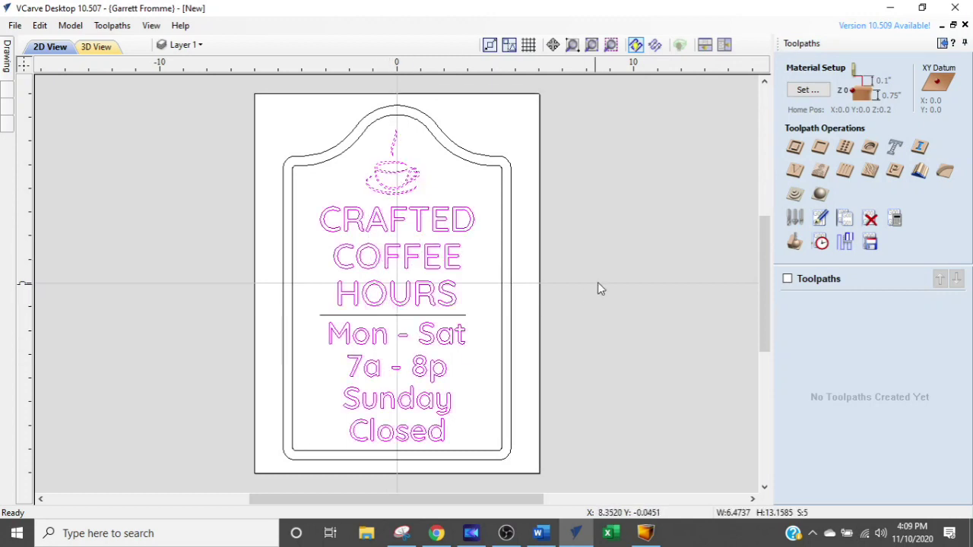
{"action": "left_click", "coordinate": [791, 173]}
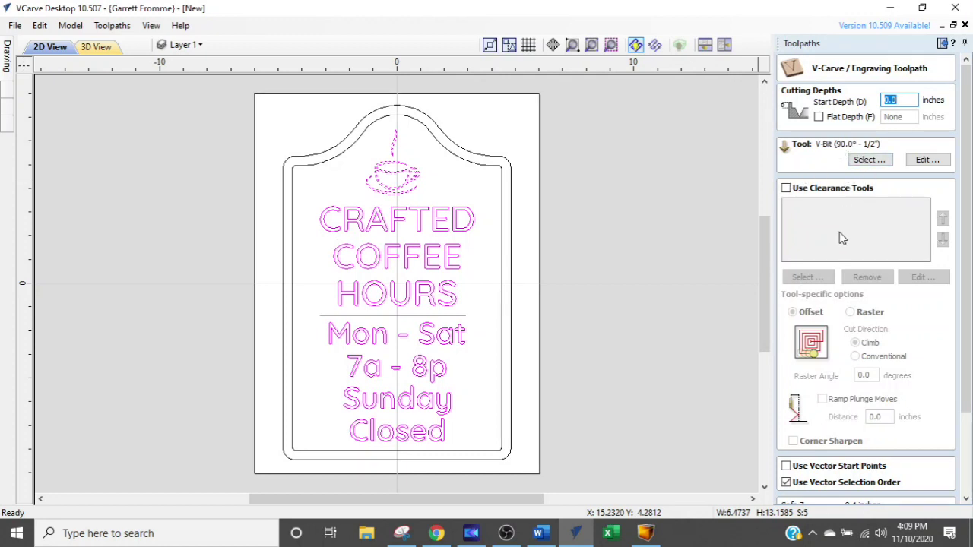
{"action": "scroll", "coordinate": [841, 238], "scroll_direction": "down", "scroll_amount": 5}
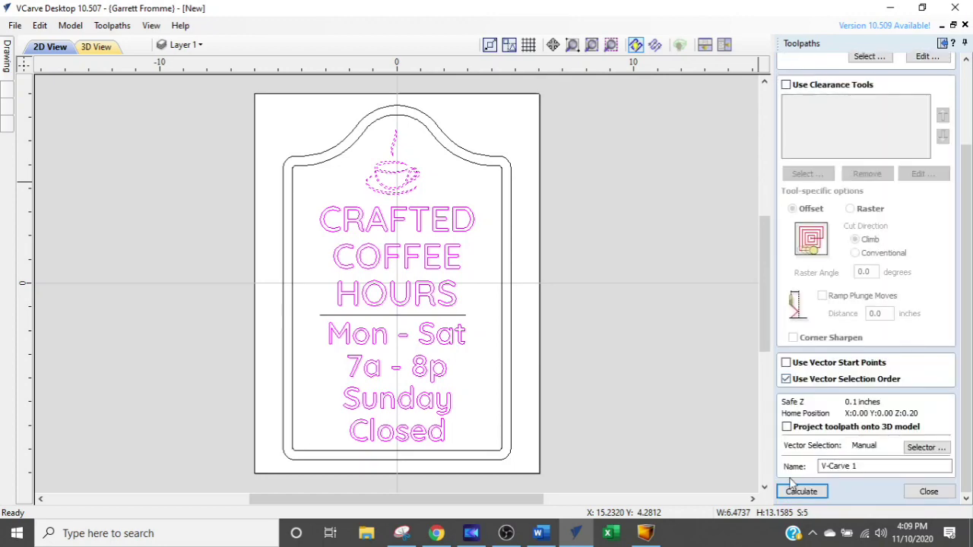
{"action": "left_click", "coordinate": [795, 491]}
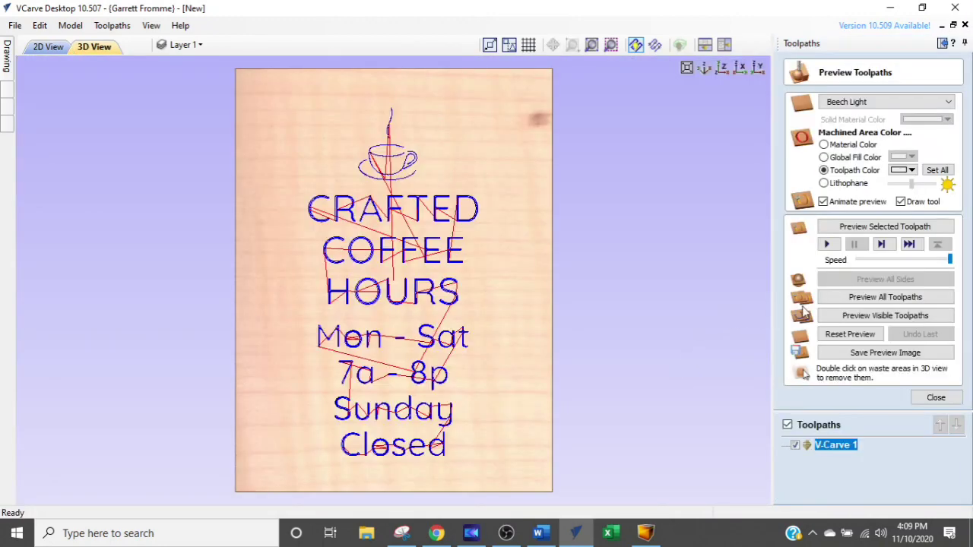
Step: Preview the V.Carve 1 toolpath carving the sign on the 3D beech board
{"action": "left_click", "coordinate": [852, 228]}
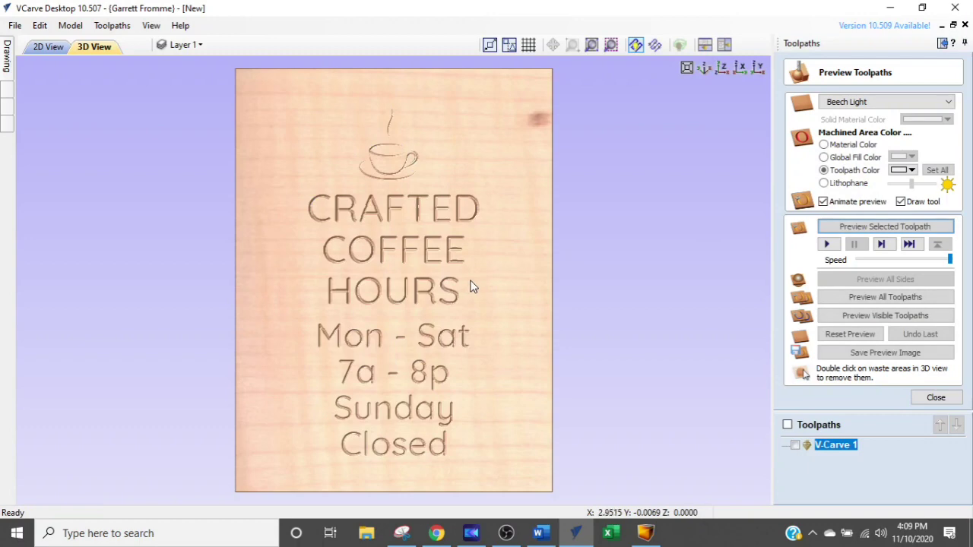
{"action": "scroll", "coordinate": [442, 261], "scroll_direction": "up", "scroll_amount": 4}
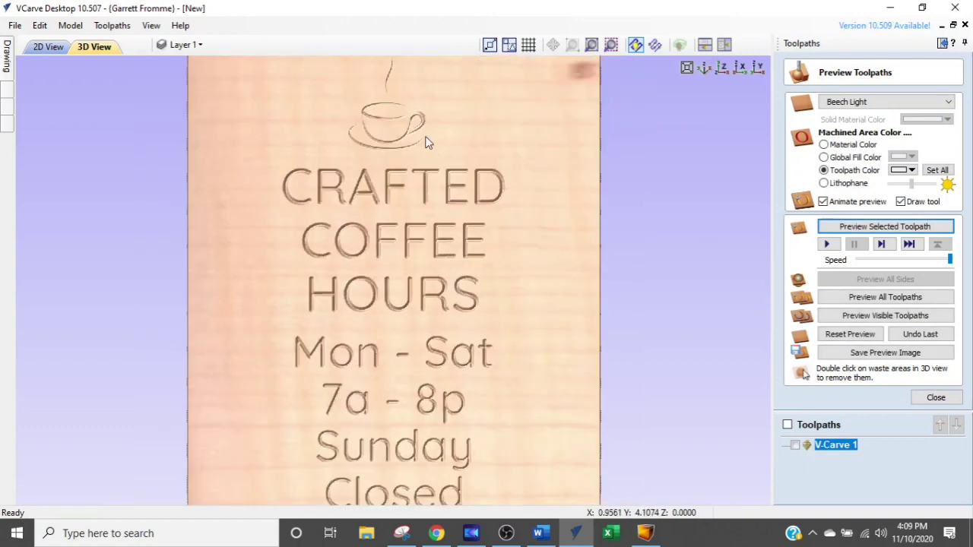
{"action": "scroll", "coordinate": [397, 114], "scroll_direction": "up", "scroll_amount": 1}
{"action": "scroll", "coordinate": [438, 329], "scroll_direction": "down", "scroll_amount": 3}
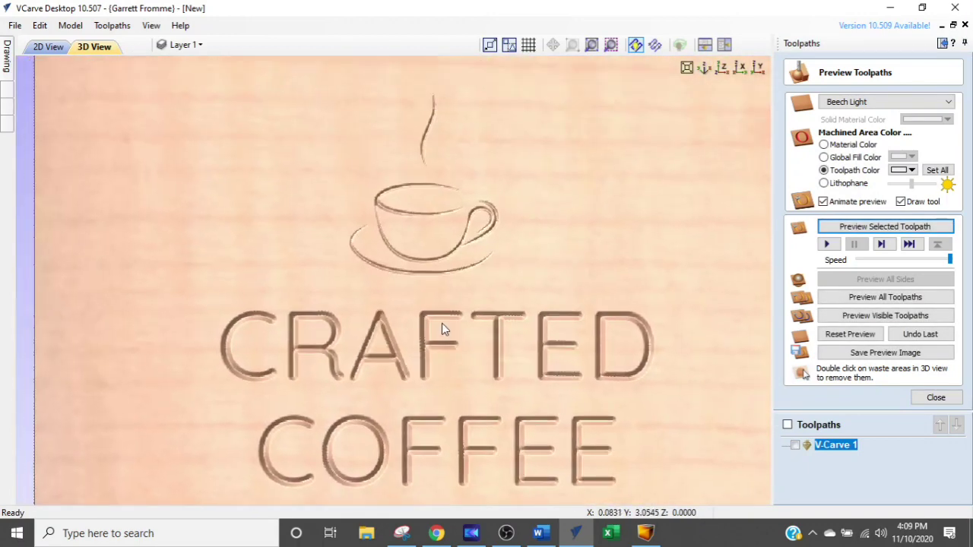
{"action": "scroll", "coordinate": [443, 318], "scroll_direction": "down", "scroll_amount": 4}
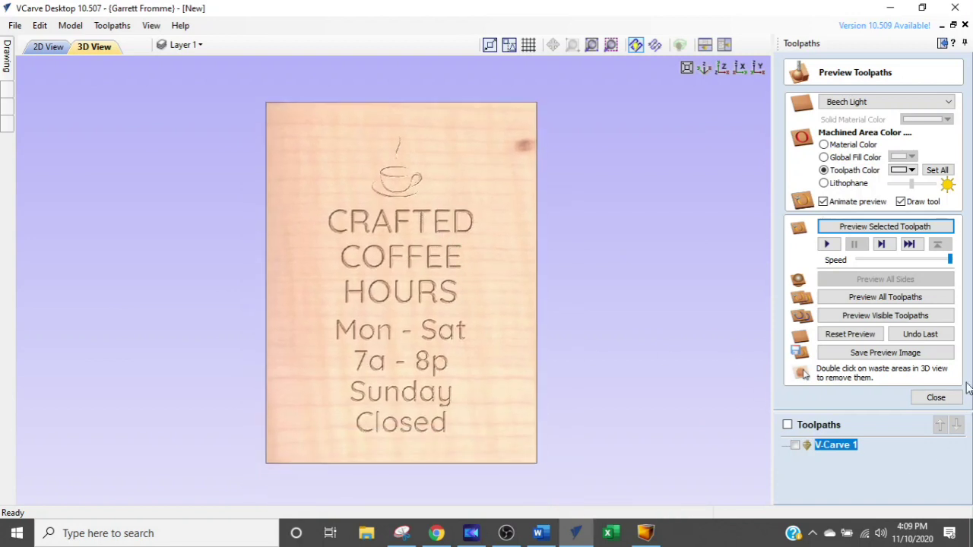
{"action": "left_click", "coordinate": [948, 398]}
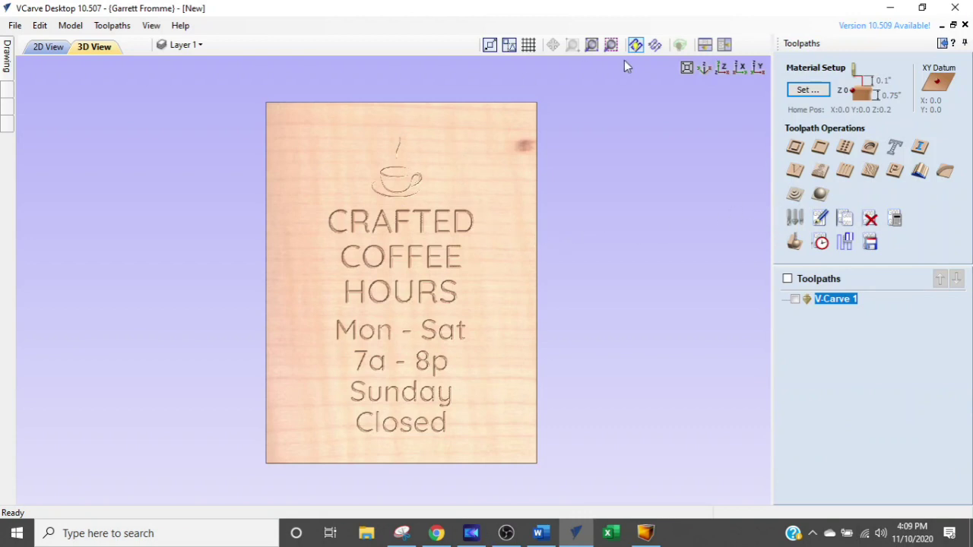
Step: Arrange the 2D and 3D views side by side and select the sign's inner border
{"action": "left_click", "coordinate": [724, 44]}
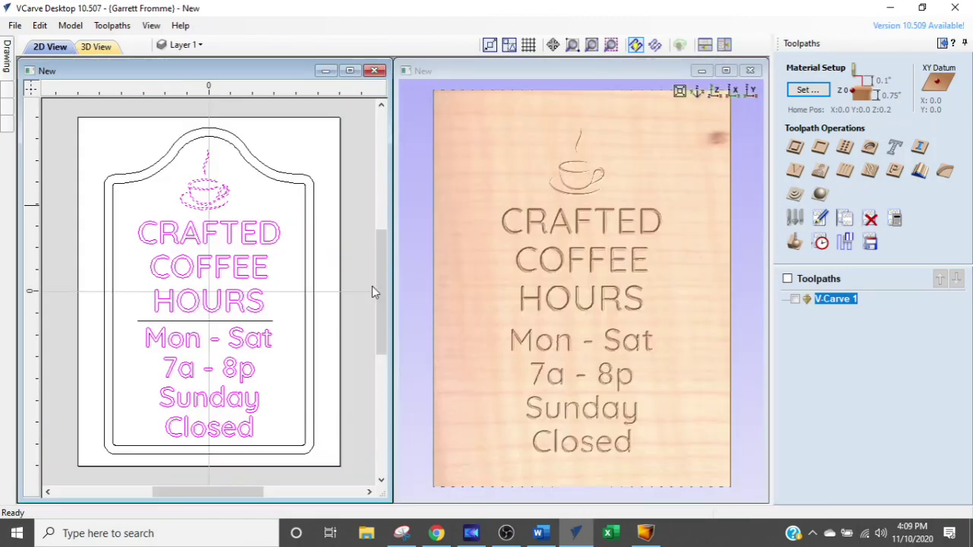
{"action": "left_click", "coordinate": [281, 185]}
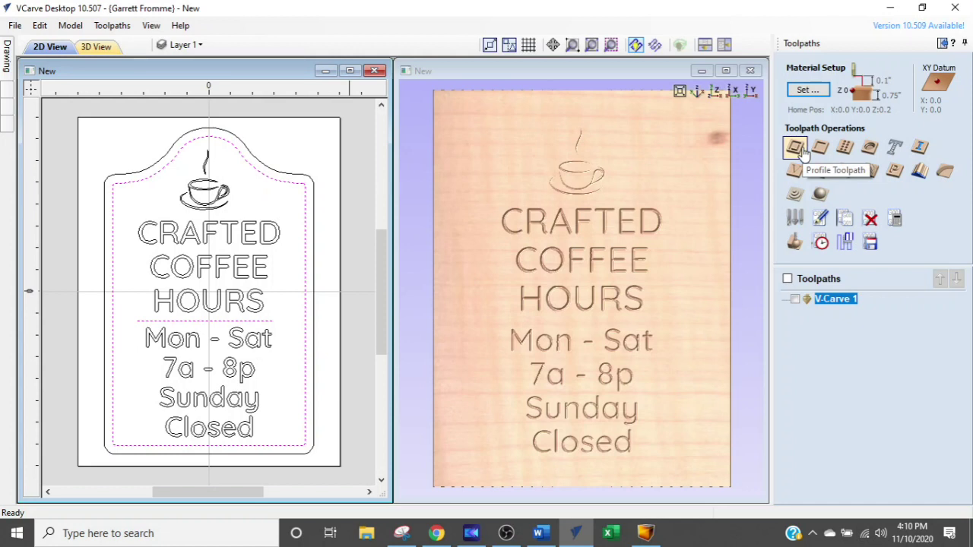
Step: Create a profile toolpath with the 90° V-bit, 0.1 in cut depth, cutting on the vectors
{"action": "left_click", "coordinate": [797, 148]}
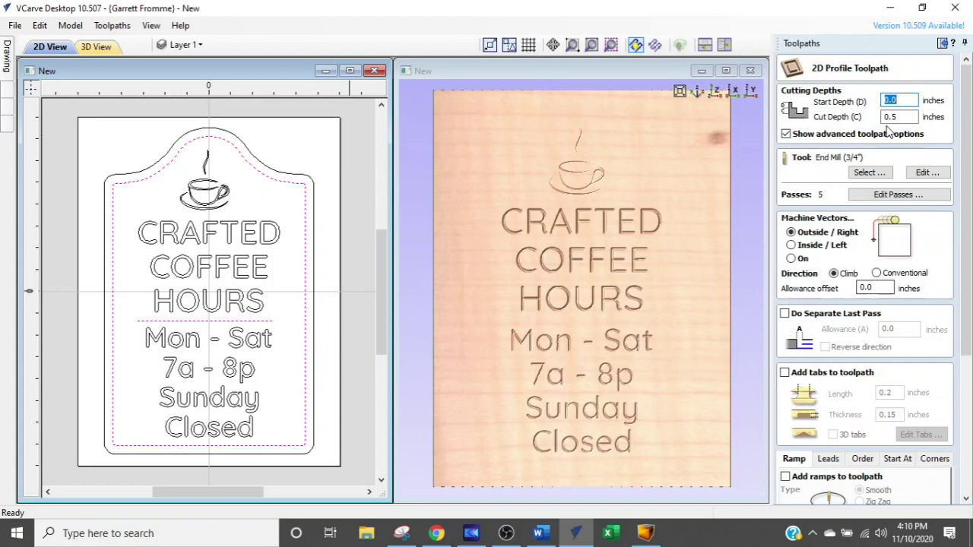
{"action": "left_click", "coordinate": [867, 172]}
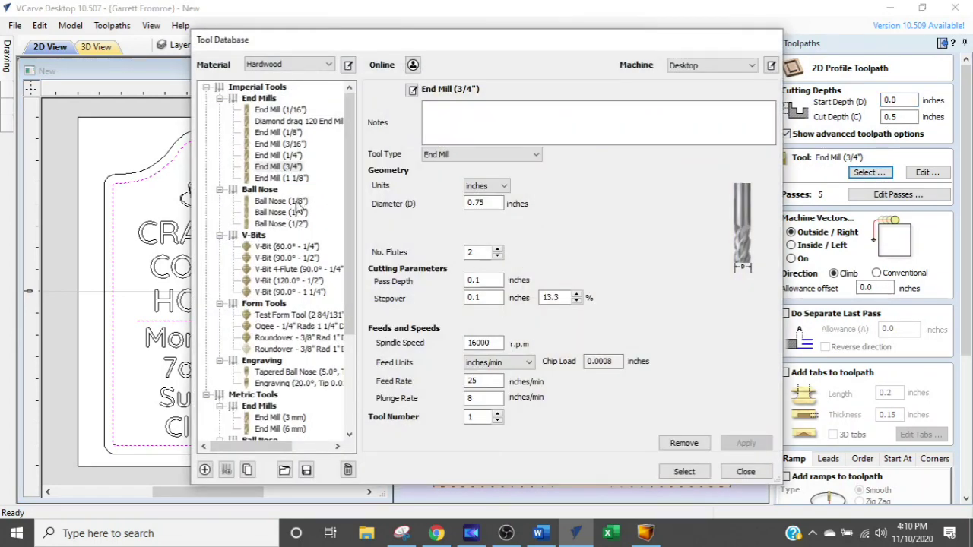
{"action": "double_click", "coordinate": [287, 257]}
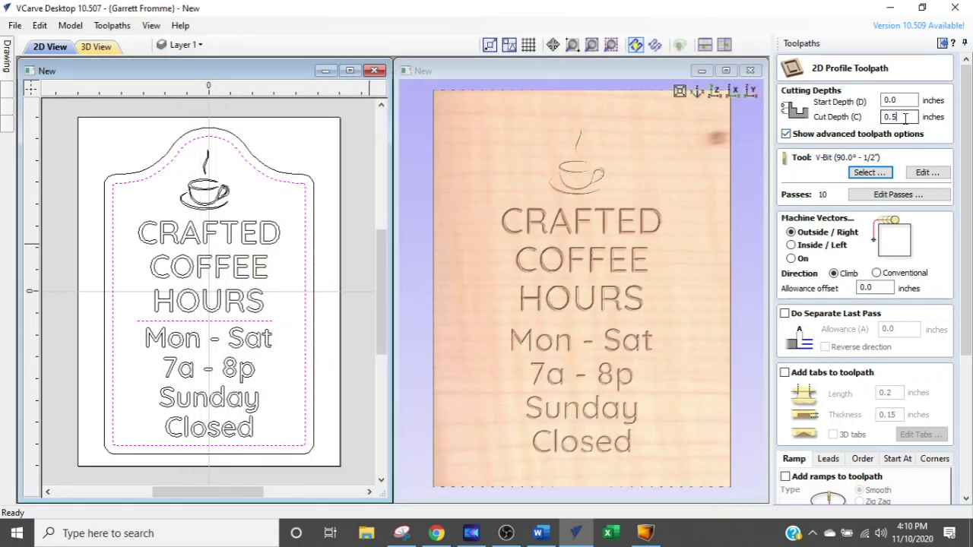
{"action": "left_click_drag", "start_coordinate": [905, 118], "coordinate": [850, 110]}
{"action": "type", "text": ".1"}
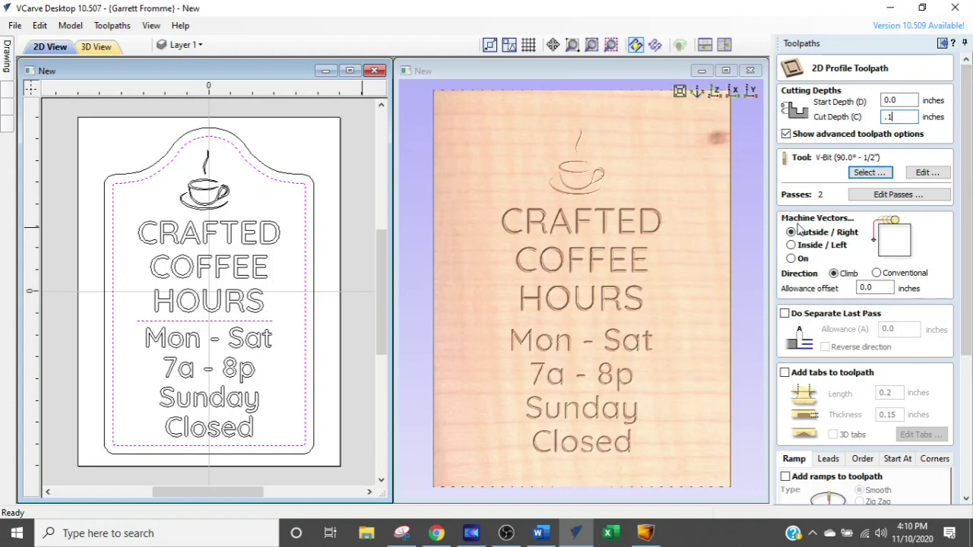
{"action": "left_click", "coordinate": [791, 259]}
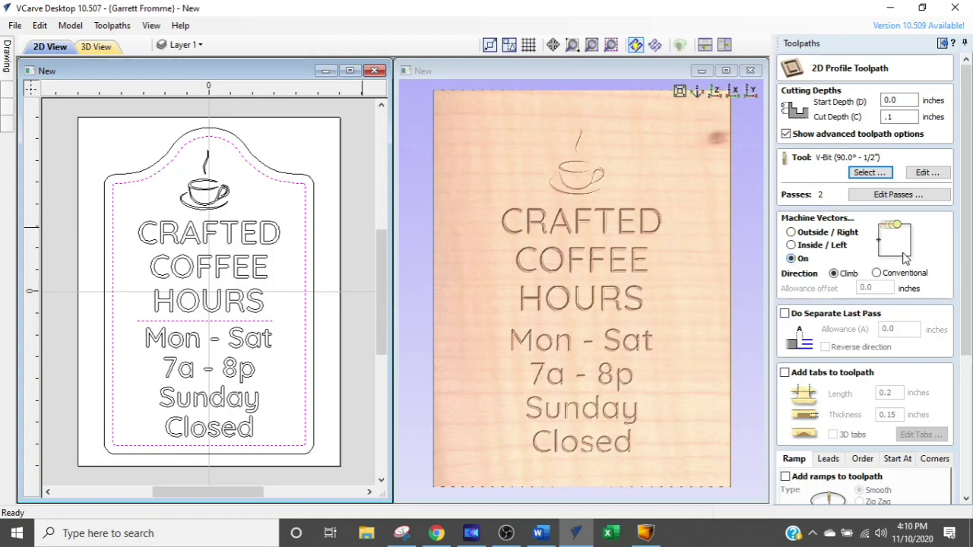
Step: Calculate Profile 22, preview the carved border groove in 3D, and select the outer border outline
{"action": "scroll", "coordinate": [970, 234], "scroll_direction": "down", "scroll_amount": 5}
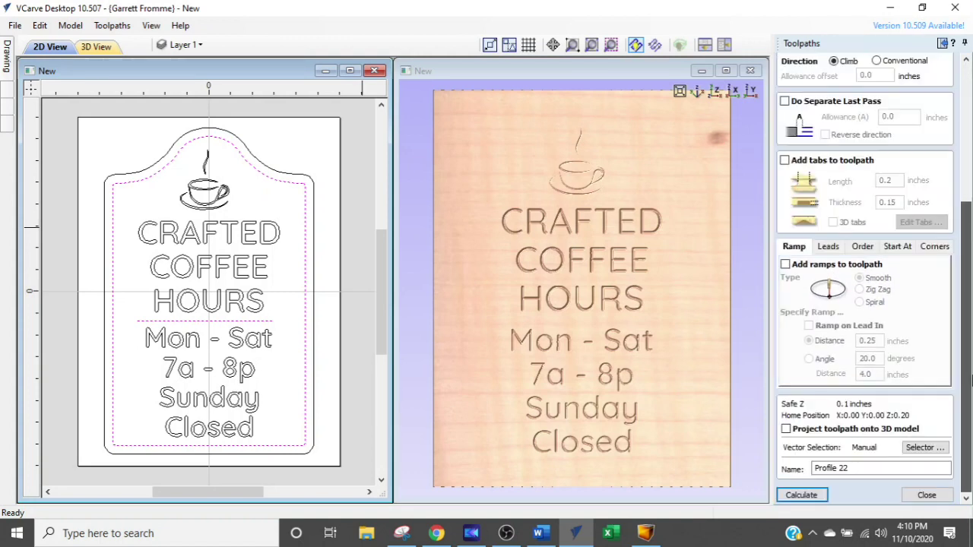
{"action": "left_click", "coordinate": [798, 493]}
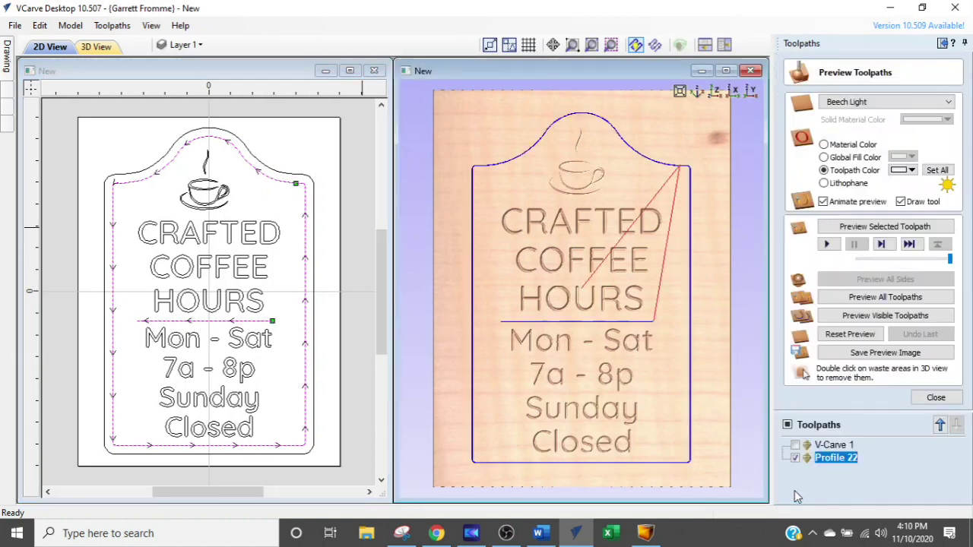
{"action": "left_click", "coordinate": [828, 244]}
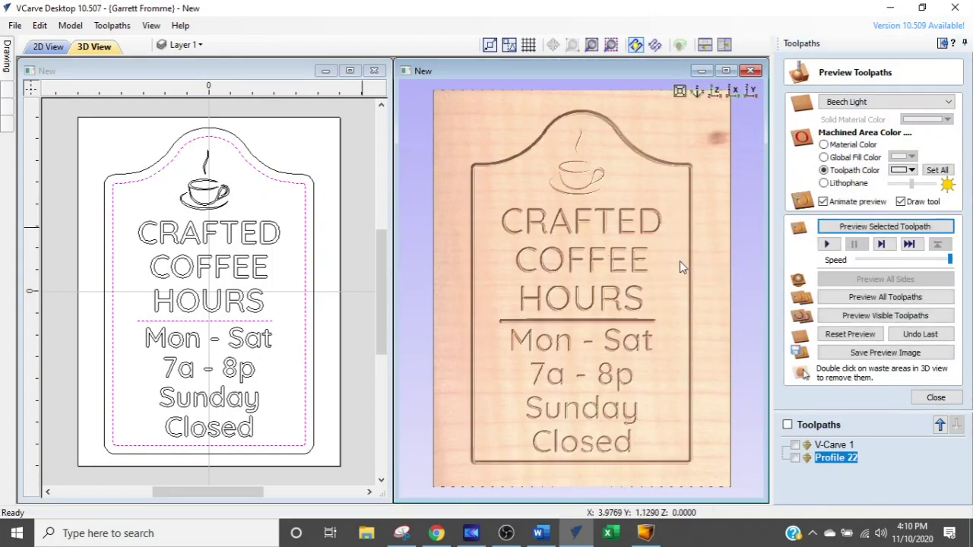
{"action": "scroll", "coordinate": [638, 156], "scroll_direction": "up", "scroll_amount": 3}
{"action": "scroll", "coordinate": [637, 158], "scroll_direction": "down", "scroll_amount": 2}
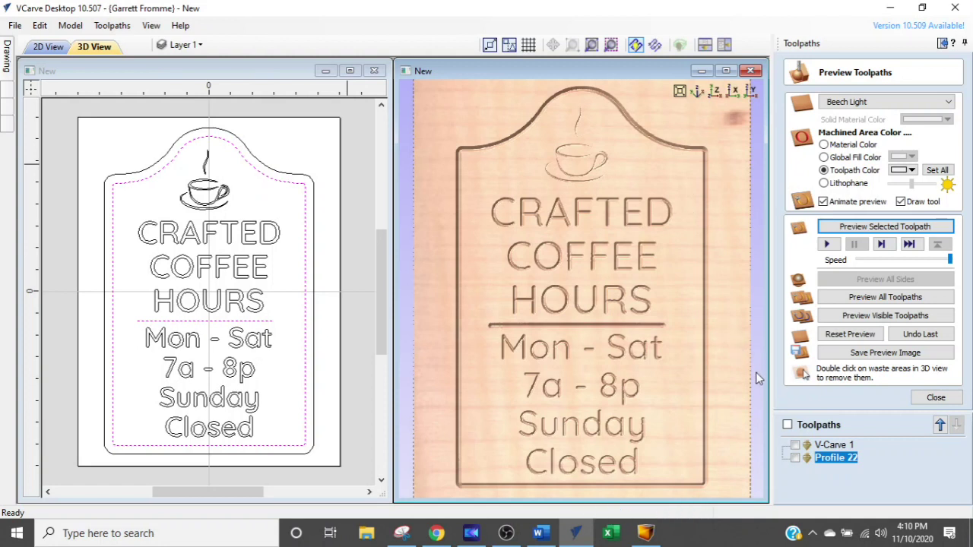
{"action": "left_click", "coordinate": [279, 174]}
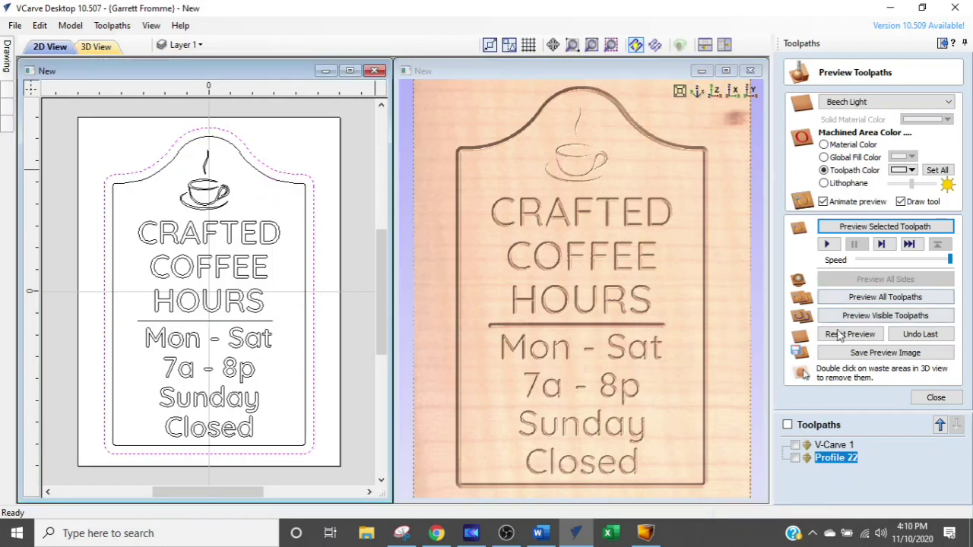
Step: Close the preview and set up a new outer-border profile: 1/2-inch ball nose, 0.25 in deep, 2 passes
{"action": "left_click", "coordinate": [946, 401]}
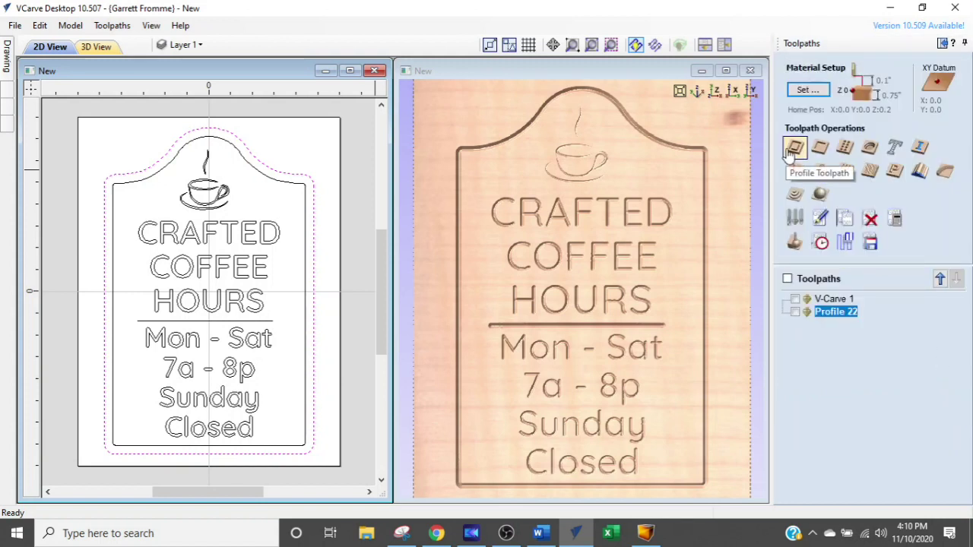
{"action": "left_click", "coordinate": [794, 148]}
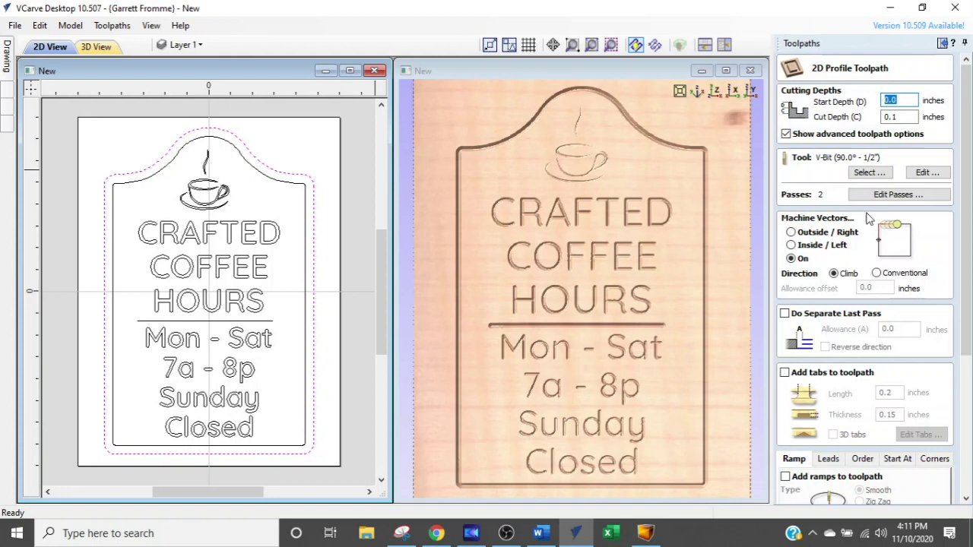
{"action": "left_click", "coordinate": [868, 174]}
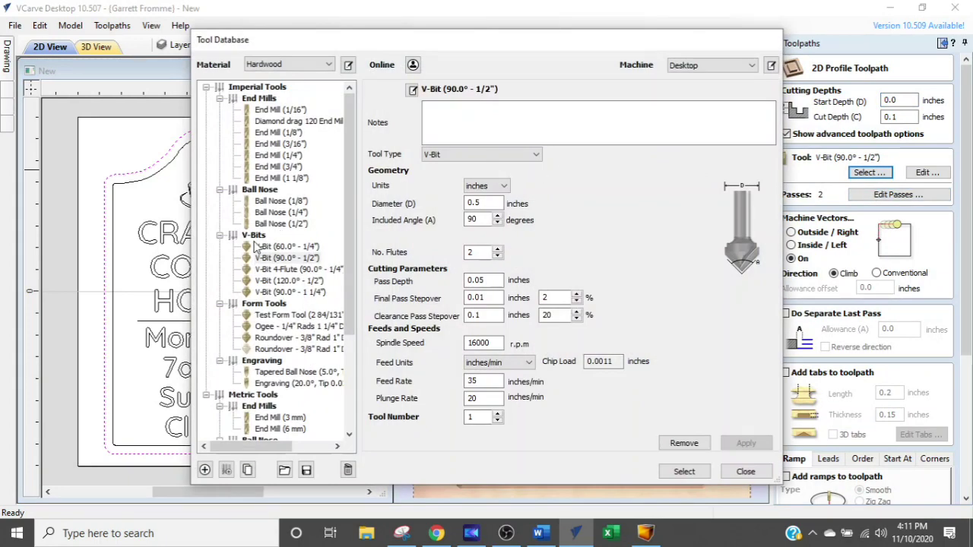
{"action": "double_click", "coordinate": [266, 225]}
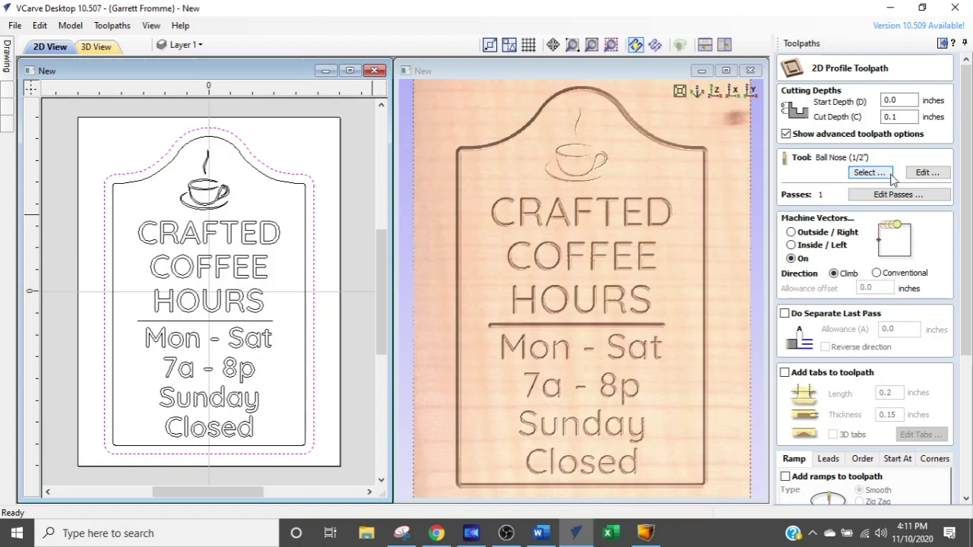
{"action": "left_click", "coordinate": [926, 174]}
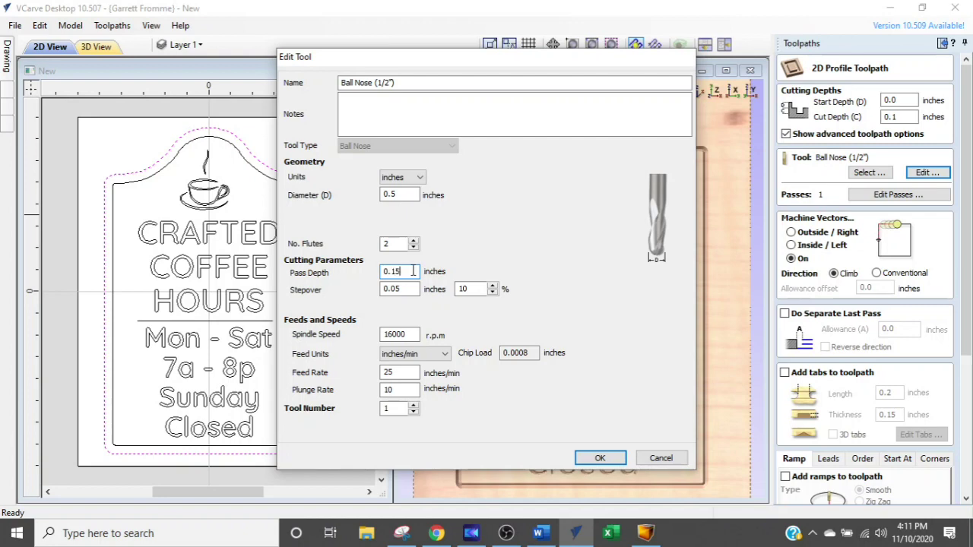
{"action": "left_click", "coordinate": [600, 458]}
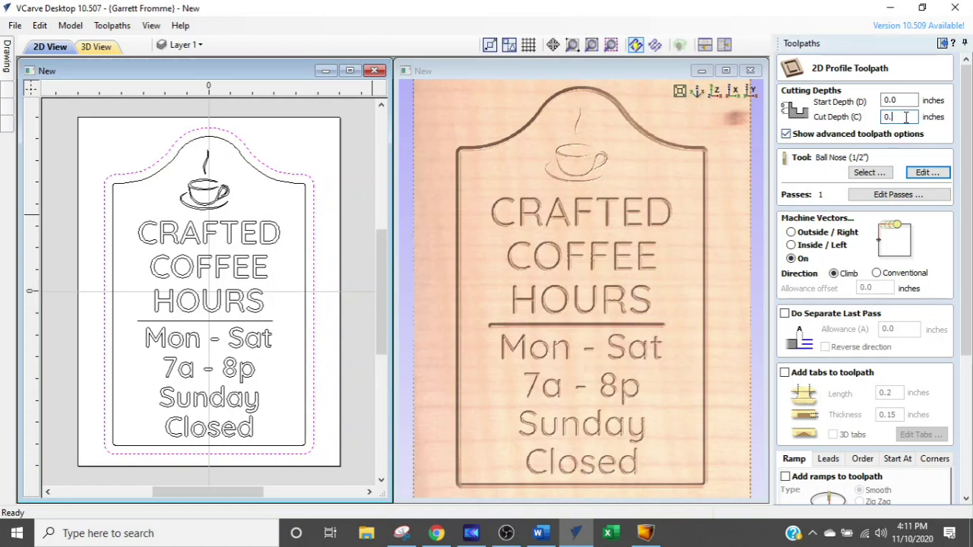
{"action": "type", "text": "25"}
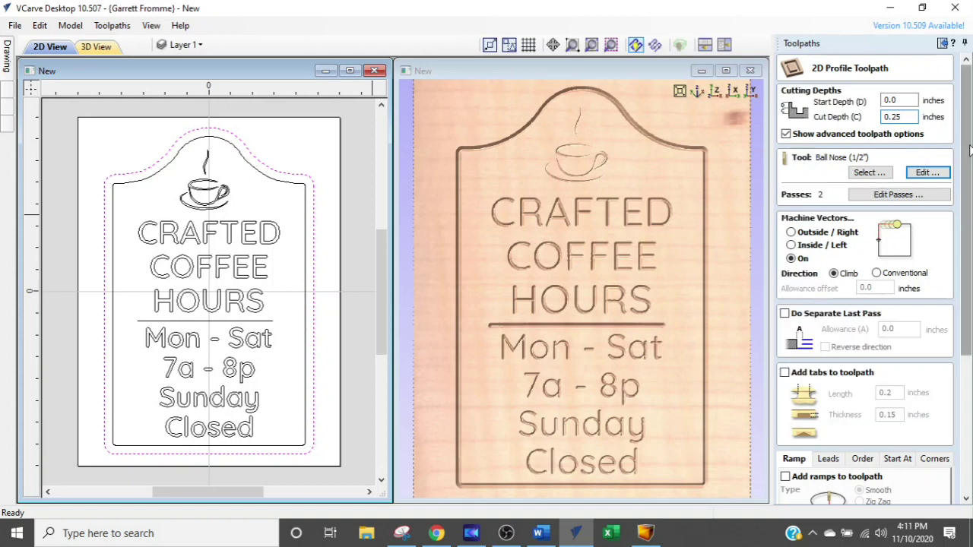
{"action": "left_click_drag", "start_coordinate": [970, 149], "coordinate": [971, 228]}
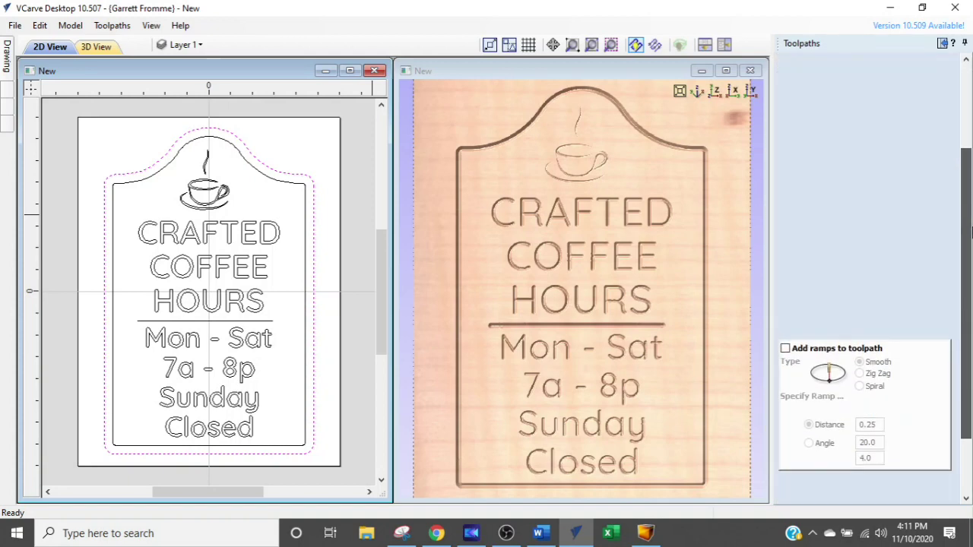
{"action": "scroll", "coordinate": [828, 304], "scroll_direction": "down", "scroll_amount": 1}
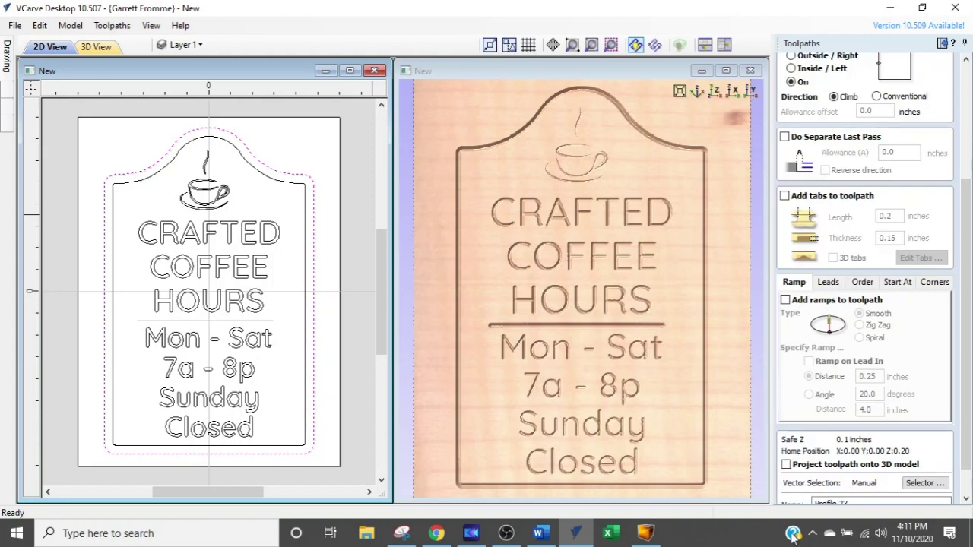
{"action": "scroll", "coordinate": [966, 296], "scroll_direction": "down", "scroll_amount": 1}
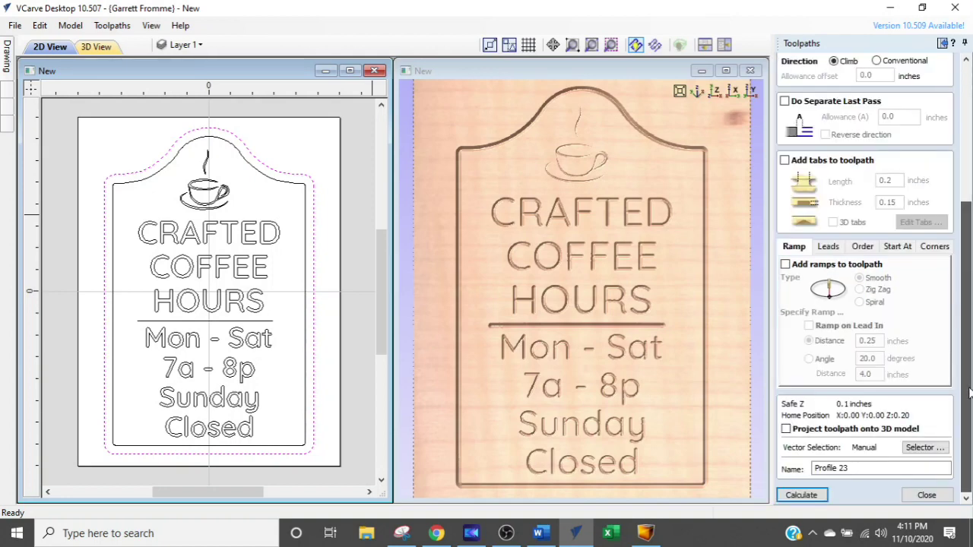
Step: Calculate Profile 23, zoom in on its rounded ball-nose groove in 3D, then close the preview
{"action": "left_click", "coordinate": [802, 496]}
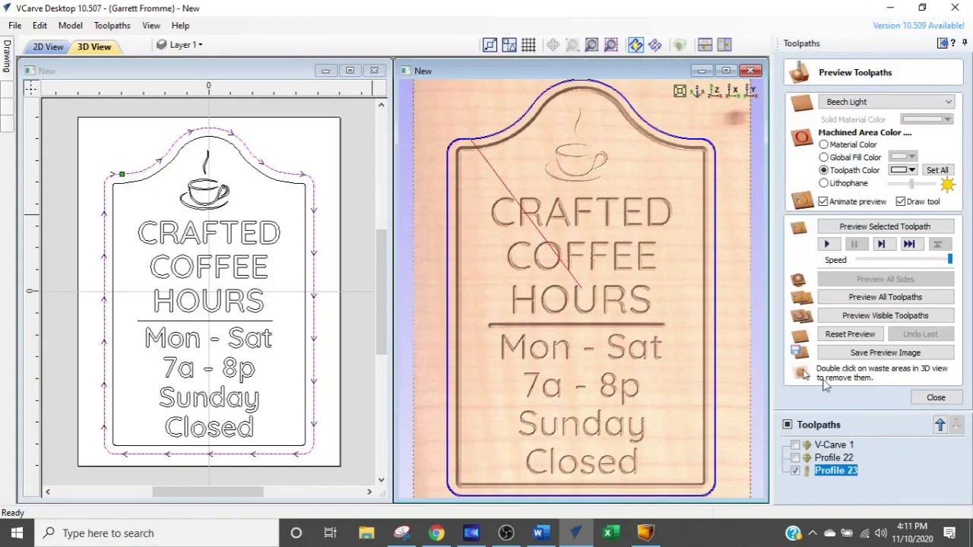
{"action": "left_click", "coordinate": [832, 231]}
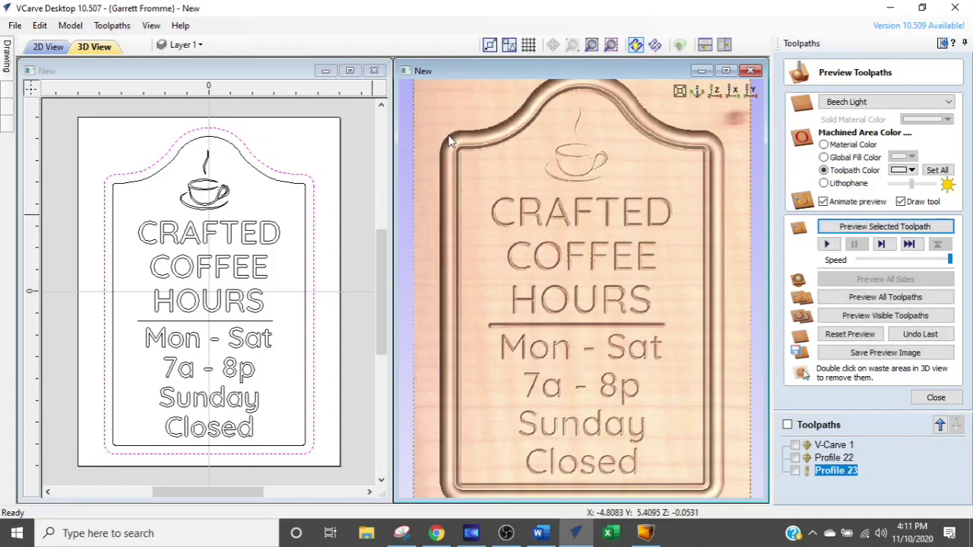
{"action": "scroll", "coordinate": [450, 141], "scroll_direction": "up", "scroll_amount": 3}
{"action": "scroll", "coordinate": [482, 187], "scroll_direction": "up", "scroll_amount": 3}
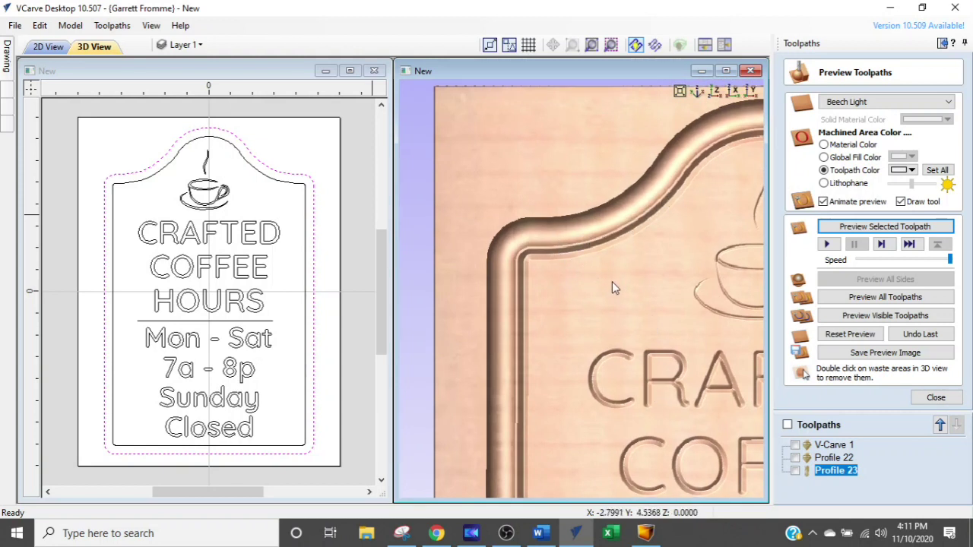
{"action": "scroll", "coordinate": [581, 289], "scroll_direction": "down", "scroll_amount": 5}
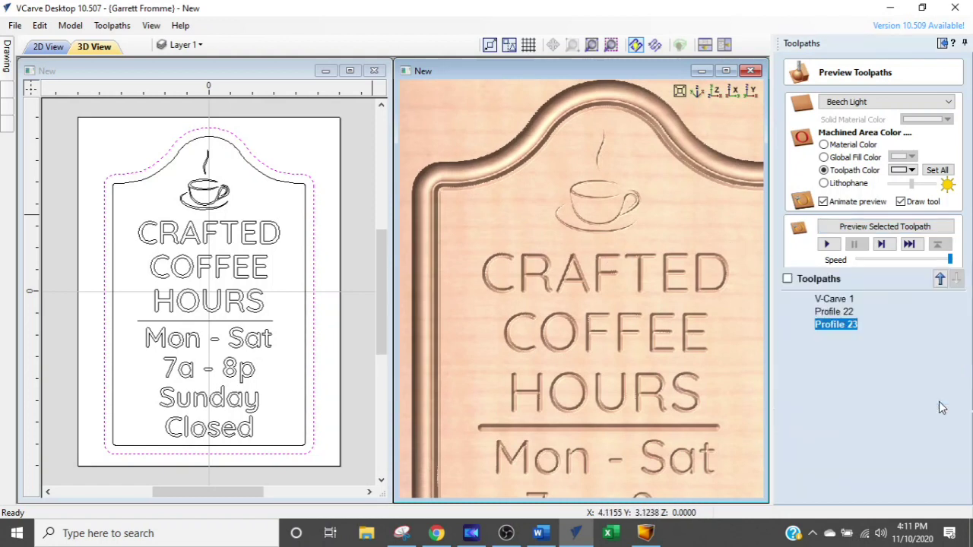
{"action": "left_click", "coordinate": [937, 399]}
Step: Create Profile 24 with the 1/4-inch end mill, Outside cut, 0.25 to 0.5 in deep, 5 passes
{"action": "left_click", "coordinate": [795, 148]}
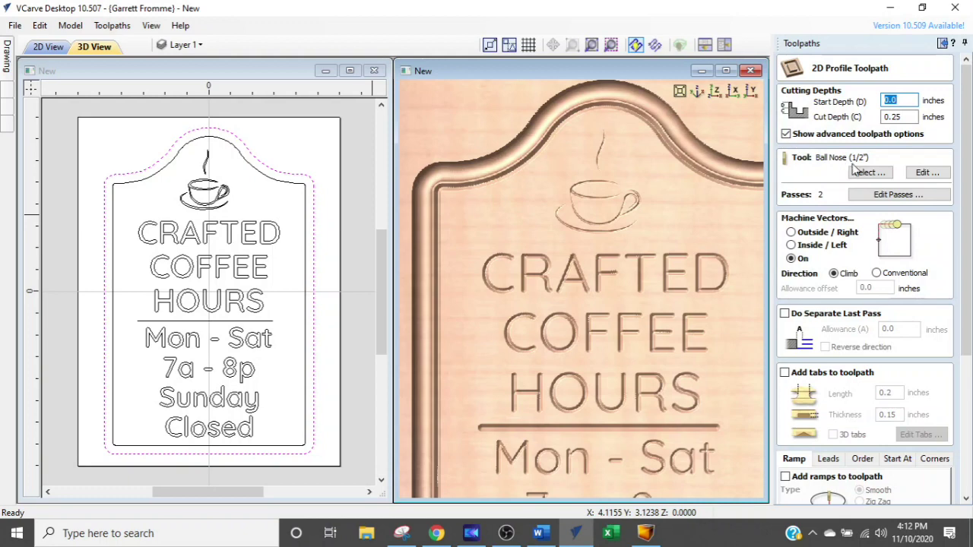
{"action": "left_click", "coordinate": [857, 172]}
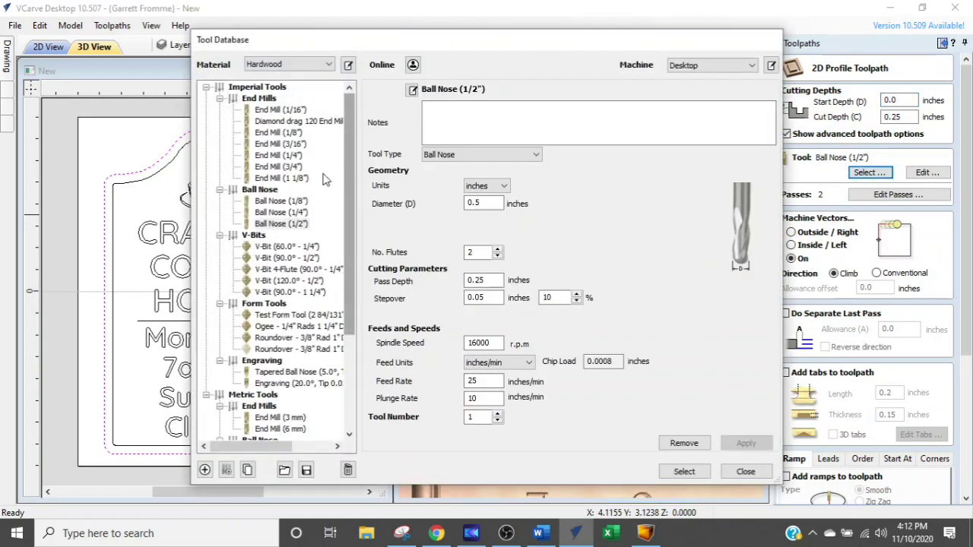
{"action": "double_click", "coordinate": [278, 155]}
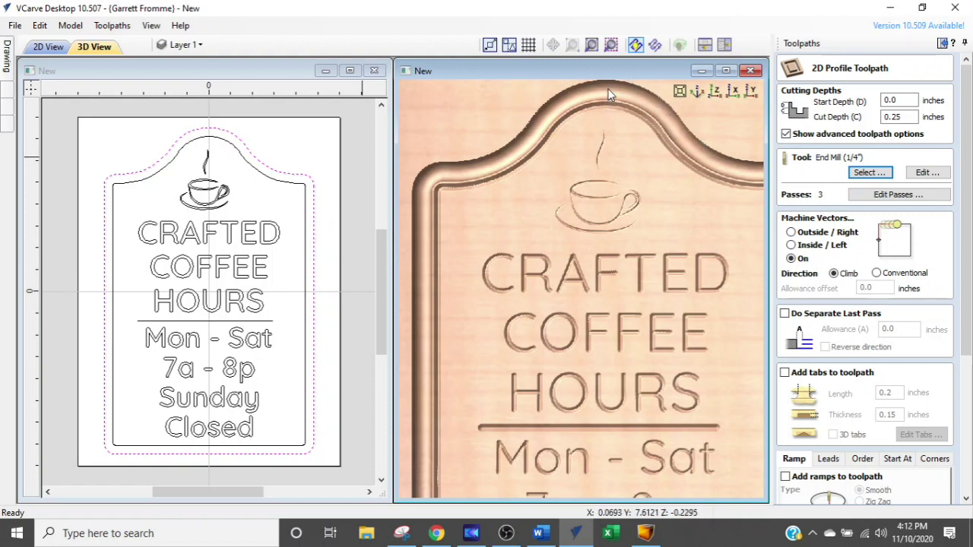
{"action": "left_click", "coordinate": [909, 102]}
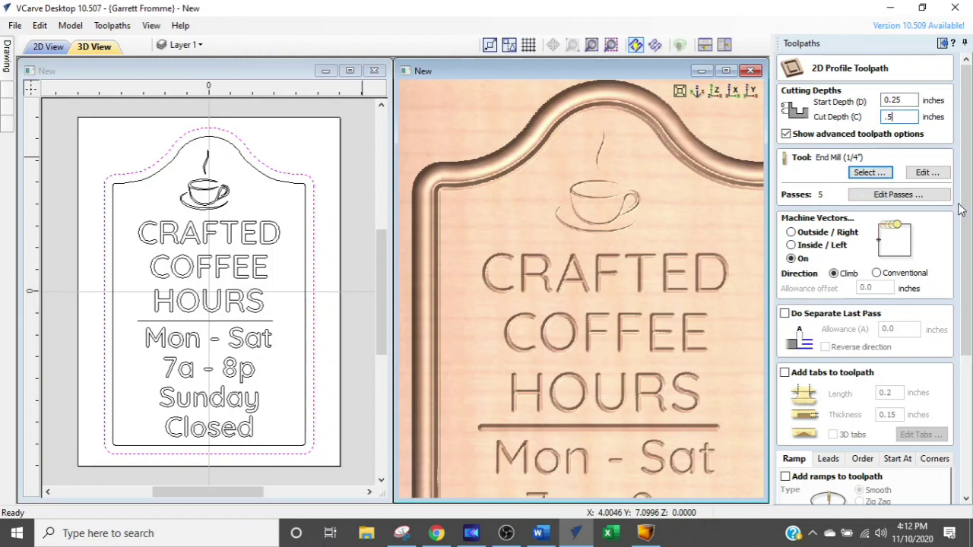
{"action": "scroll", "coordinate": [959, 210], "scroll_direction": "down", "scroll_amount": 1}
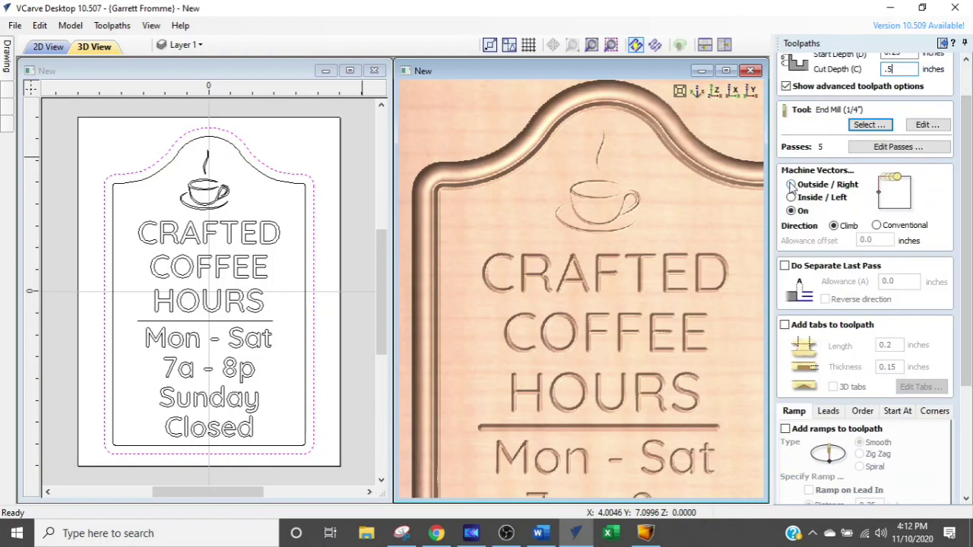
{"action": "left_click", "coordinate": [790, 185]}
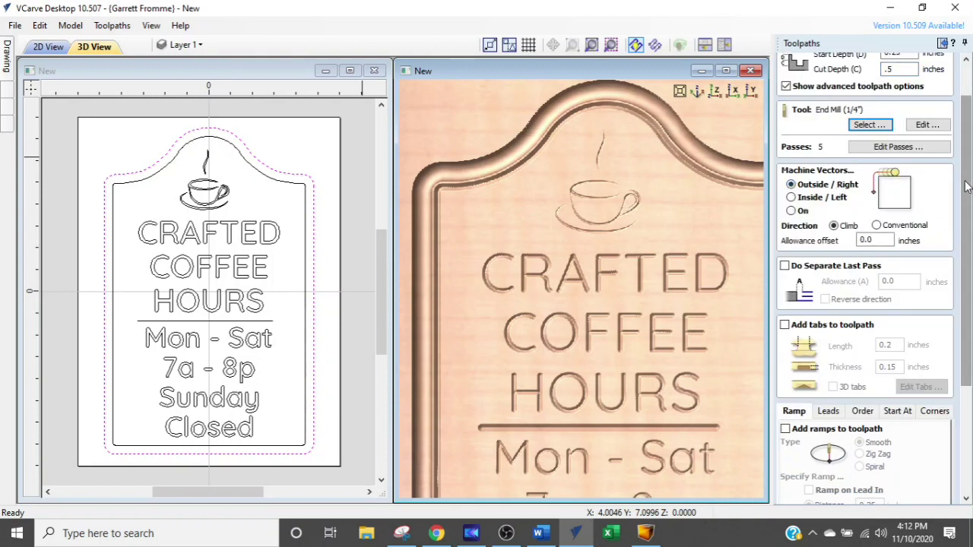
{"action": "left_click_drag", "start_coordinate": [968, 187], "coordinate": [970, 295]}
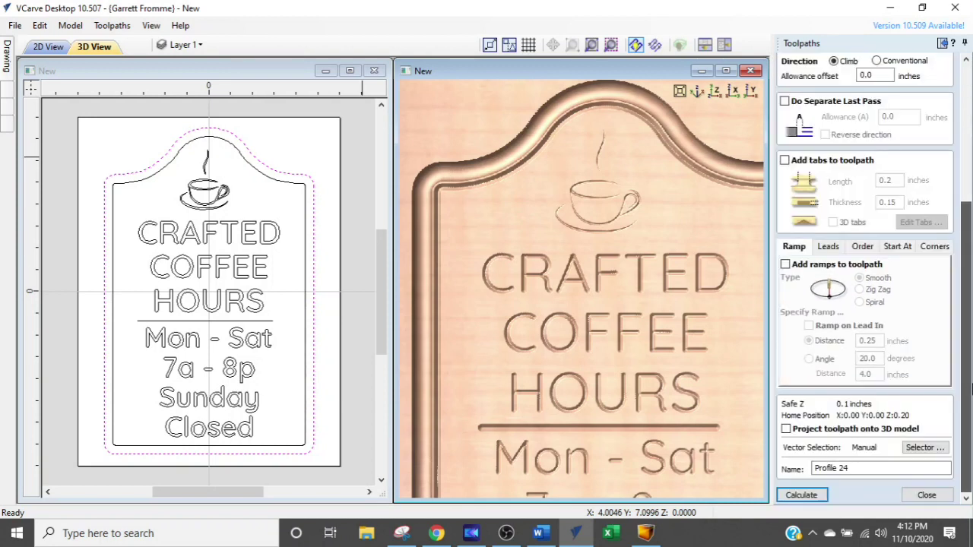
Step: Calculate and simulate Profile 24, remove the waste, and orbit to inspect the cut edge before closing
{"action": "left_click", "coordinate": [790, 494]}
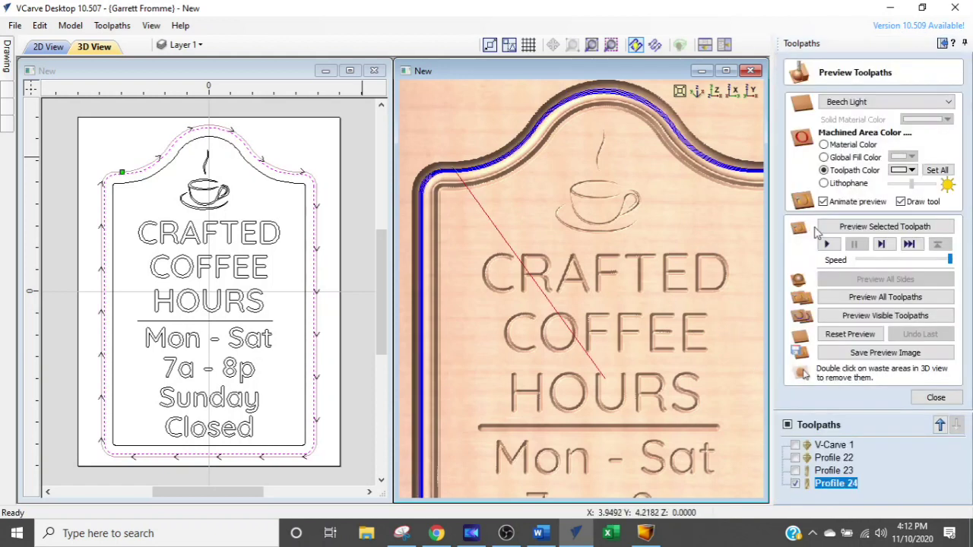
{"action": "left_click", "coordinate": [837, 230]}
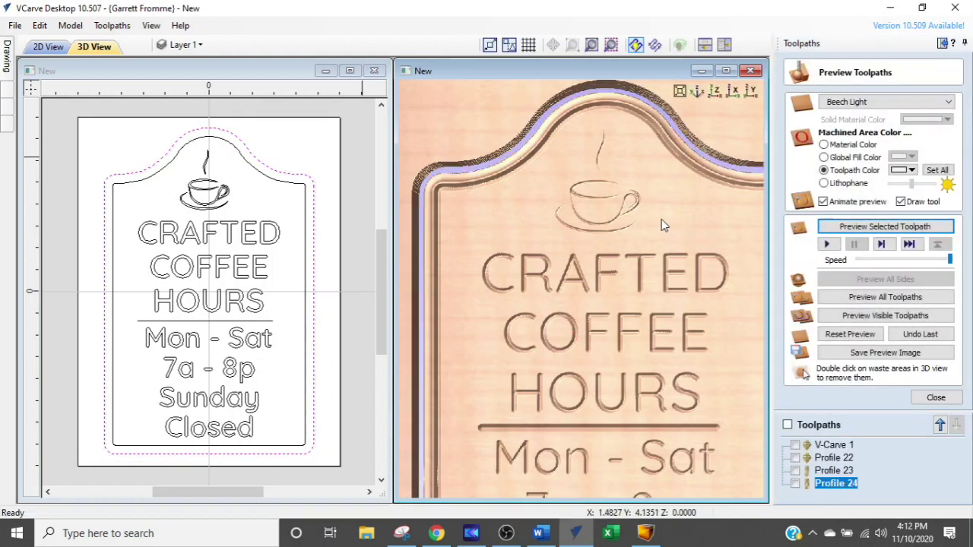
{"action": "double_click", "coordinate": [435, 105]}
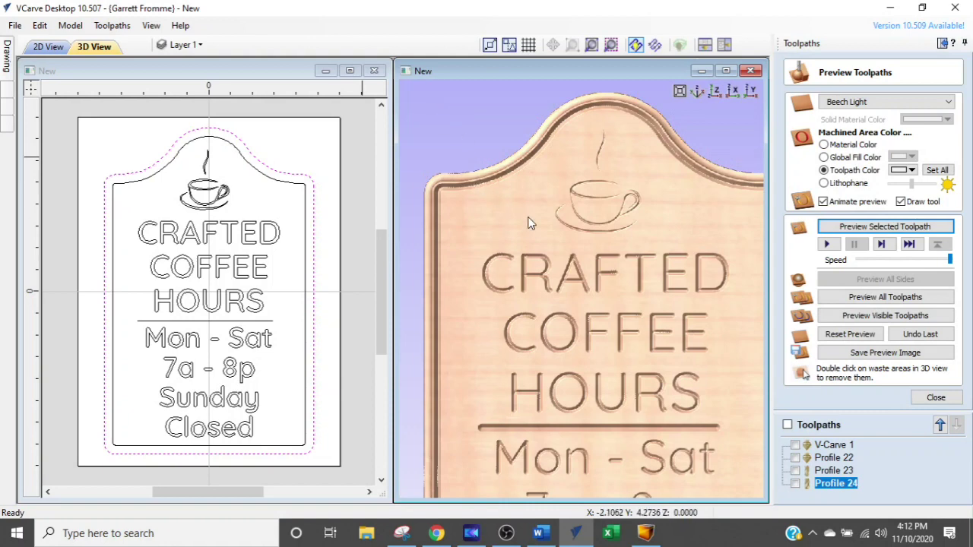
{"action": "scroll", "coordinate": [567, 246], "scroll_direction": "down", "scroll_amount": 2}
{"action": "scroll", "coordinate": [574, 307], "scroll_direction": "down", "scroll_amount": 2}
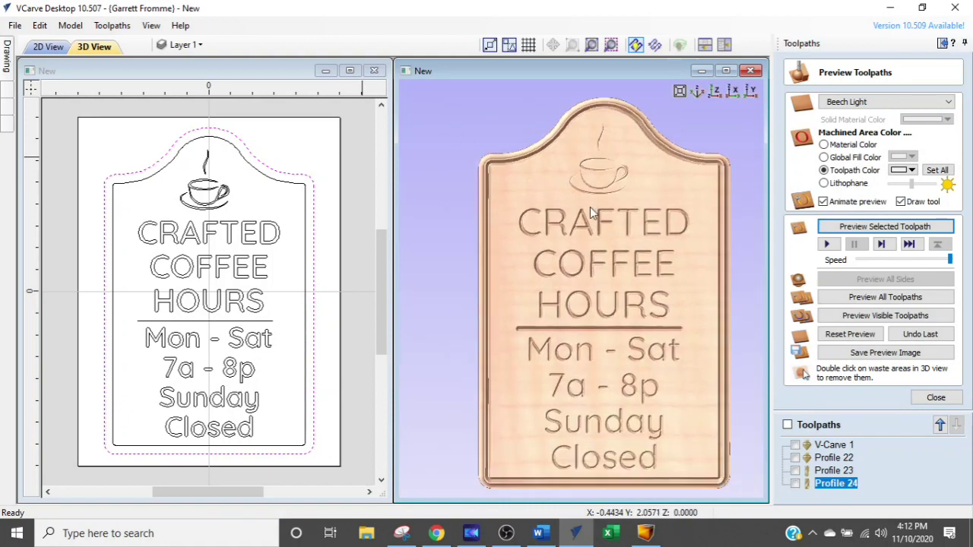
{"action": "left_click_drag", "start_coordinate": [605, 204], "coordinate": [622, 167]}
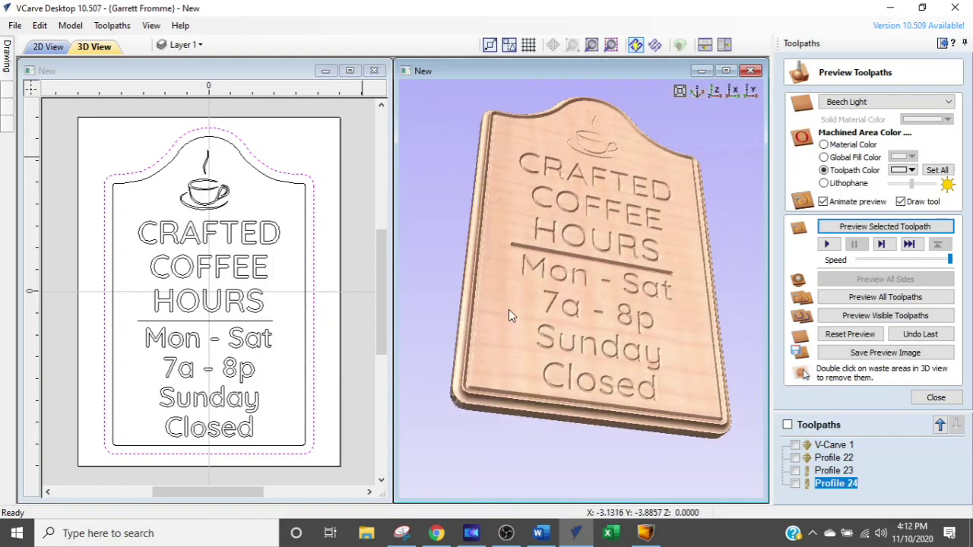
{"action": "scroll", "coordinate": [476, 321], "scroll_direction": "up", "scroll_amount": 4}
{"action": "left_click_drag", "start_coordinate": [577, 286], "coordinate": [667, 293]}
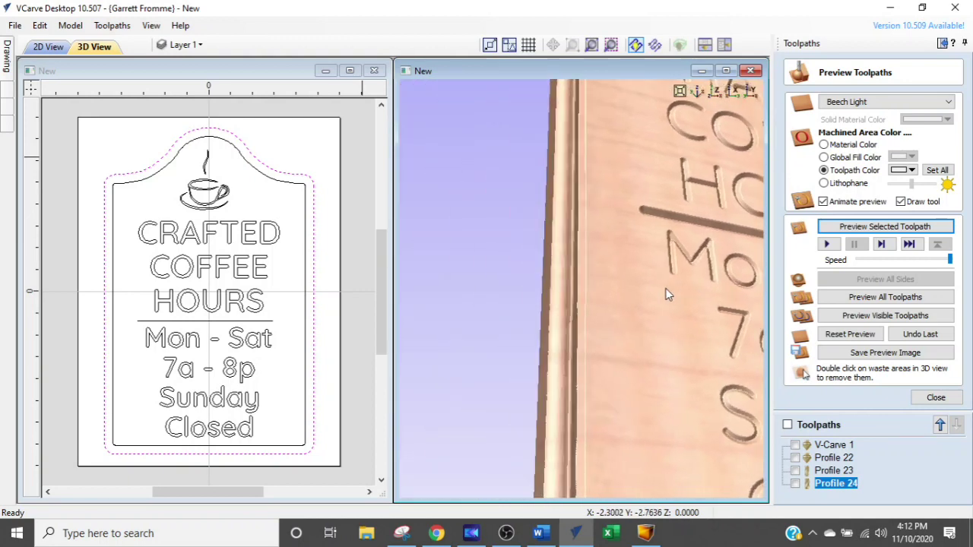
{"action": "left_click_drag", "start_coordinate": [552, 271], "coordinate": [611, 317]}
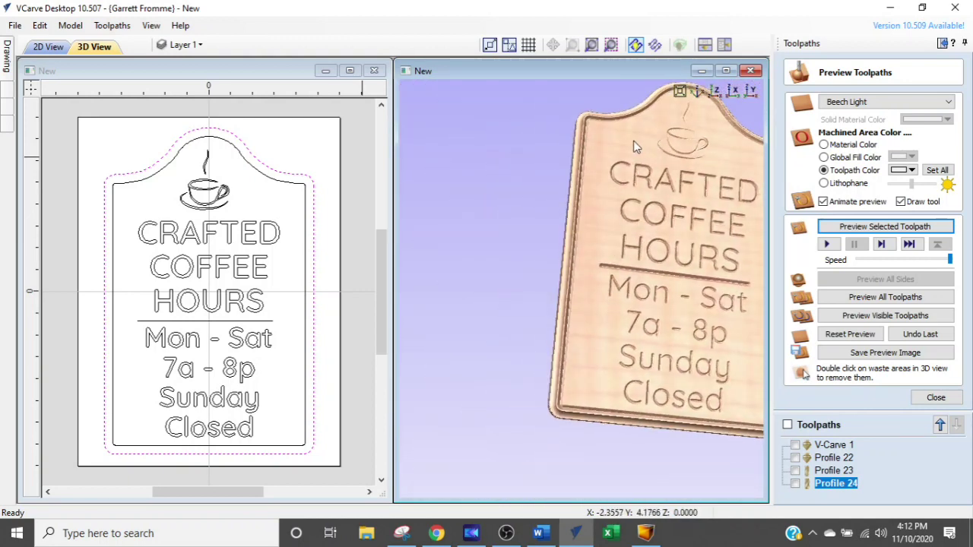
{"action": "left_click", "coordinate": [934, 398]}
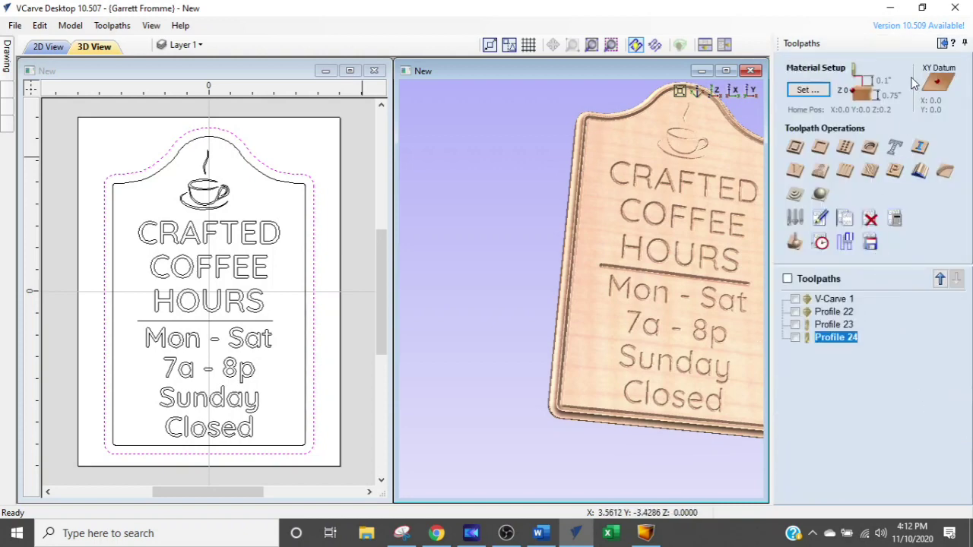
Step: Scale the sign outline down to about 8.70 by 13.98, then return to the Toolpaths tab
{"action": "left_click", "coordinate": [941, 43]}
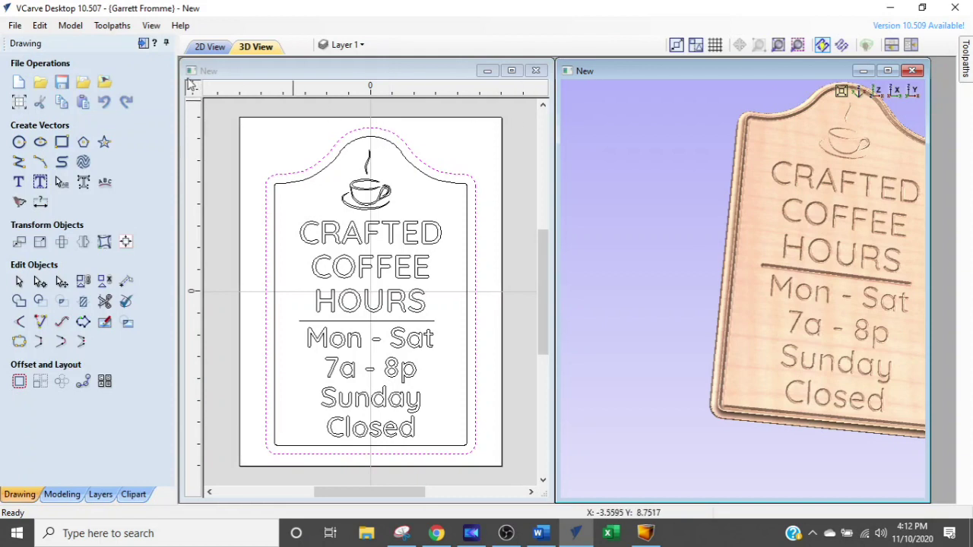
{"action": "left_click", "coordinate": [278, 188]}
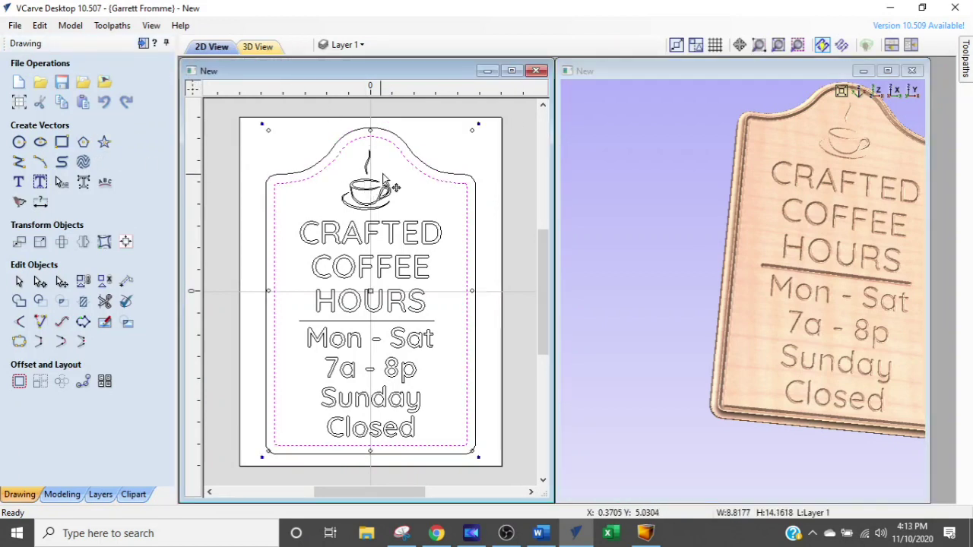
{"action": "scroll", "coordinate": [460, 137], "scroll_direction": "up", "scroll_amount": 1}
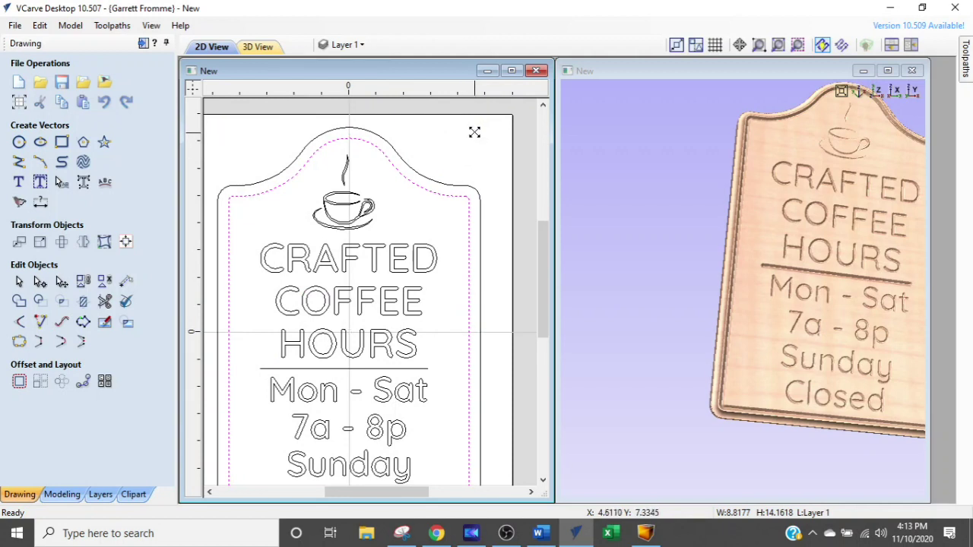
{"action": "scroll", "coordinate": [480, 142], "scroll_direction": "up", "scroll_amount": 2}
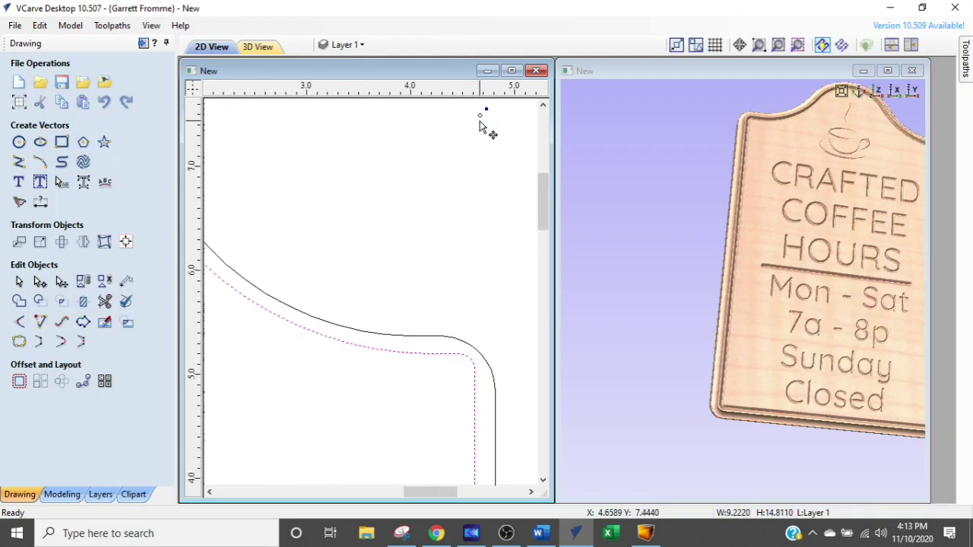
{"action": "left_click_drag", "start_coordinate": [482, 115], "coordinate": [449, 166]}
{"action": "scroll", "coordinate": [452, 165], "scroll_direction": "down", "scroll_amount": 3}
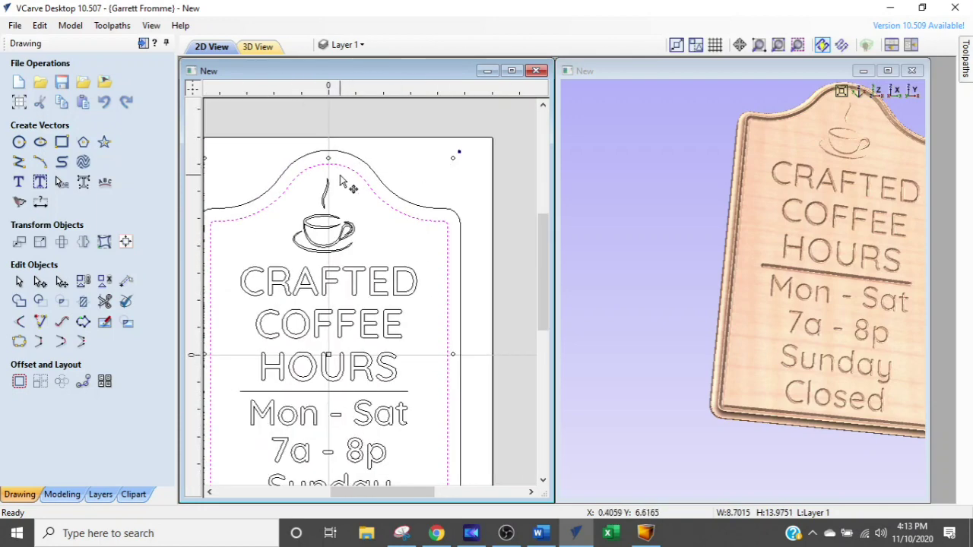
{"action": "scroll", "coordinate": [341, 182], "scroll_direction": "down", "scroll_amount": 2}
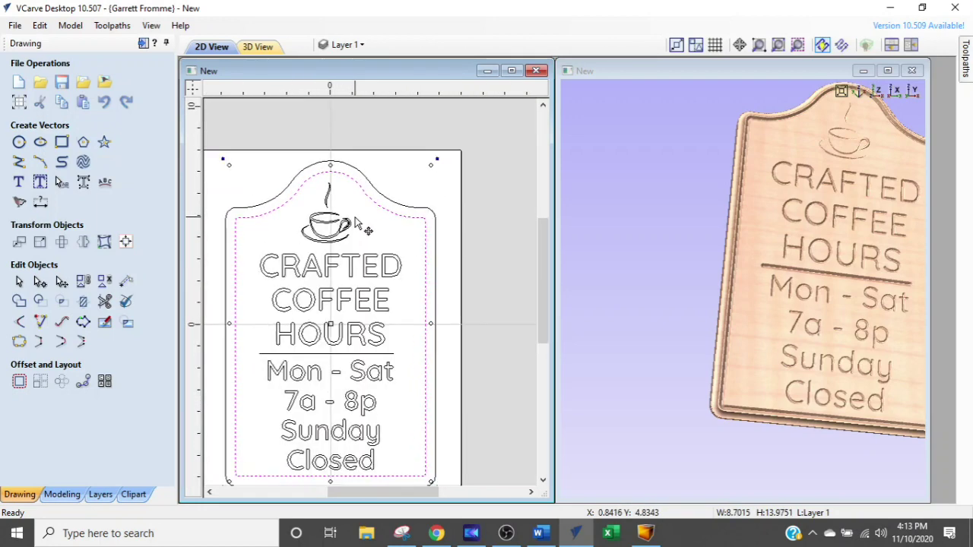
{"action": "scroll", "coordinate": [356, 221], "scroll_direction": "up", "scroll_amount": 1}
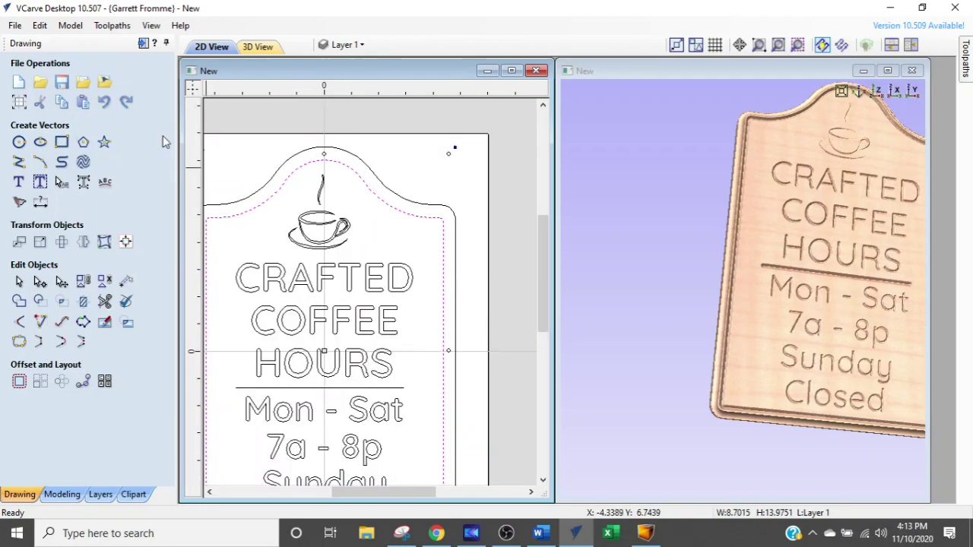
{"action": "left_click", "coordinate": [142, 44]}
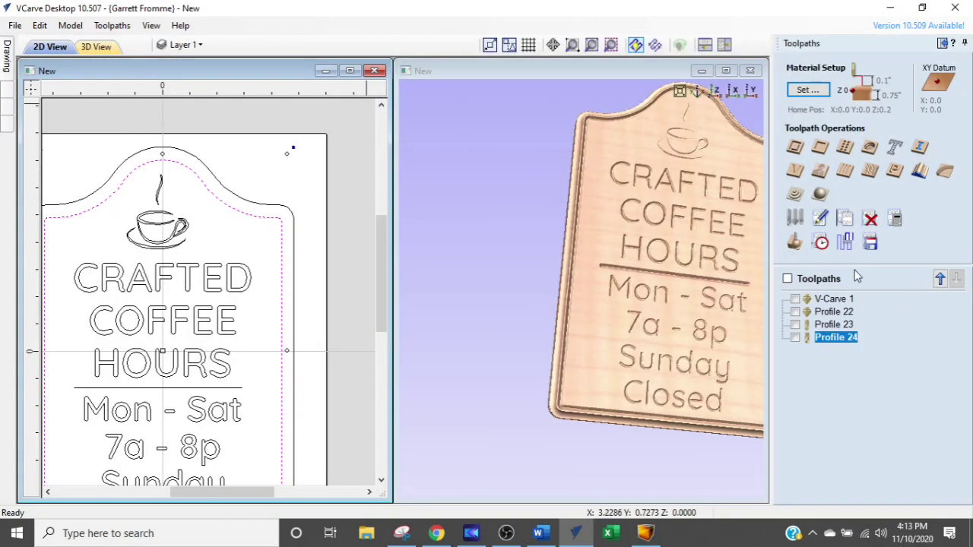
Step: Recalculate all toolpaths and simulate them together from a reset preview
{"action": "left_click", "coordinate": [895, 221]}
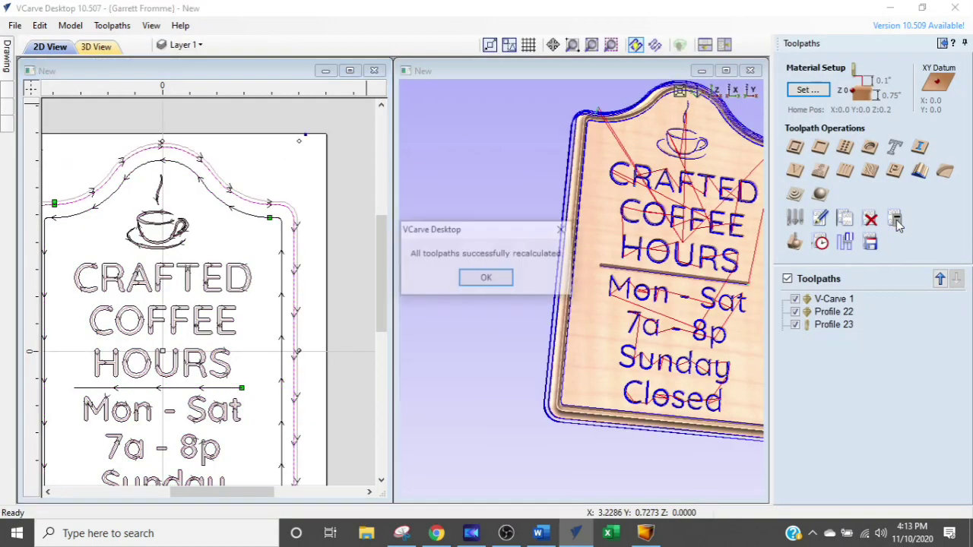
{"action": "left_click", "coordinate": [487, 278]}
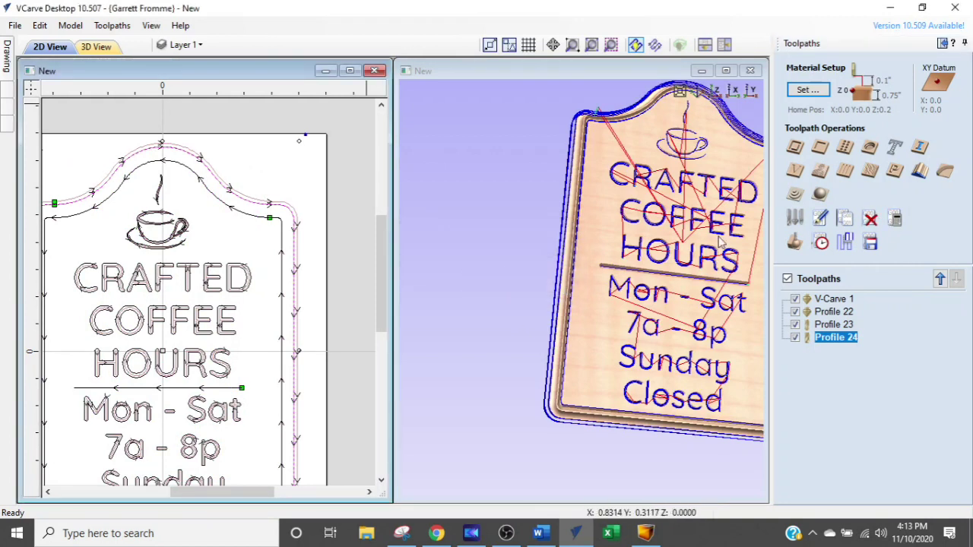
{"action": "left_click", "coordinate": [794, 243]}
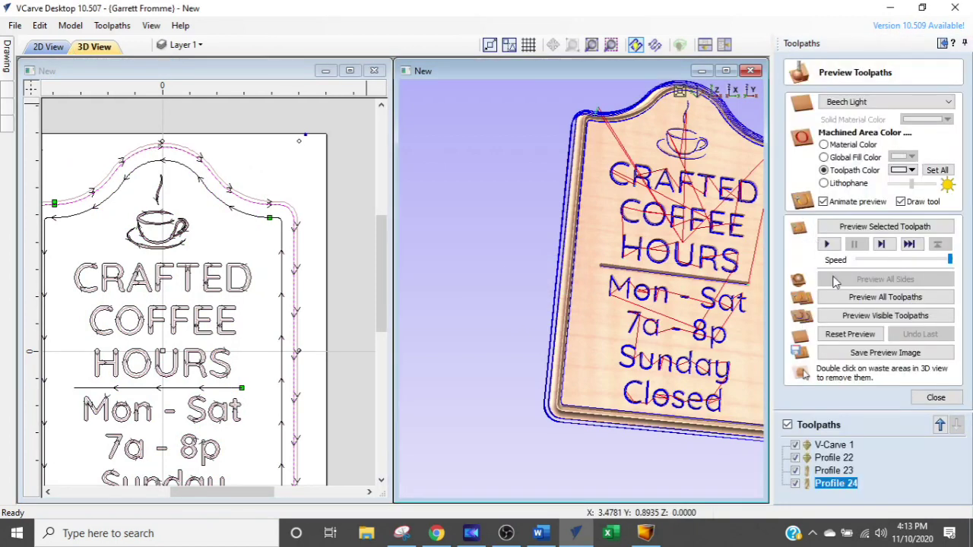
{"action": "left_click", "coordinate": [851, 334]}
{"action": "left_click", "coordinate": [844, 298]}
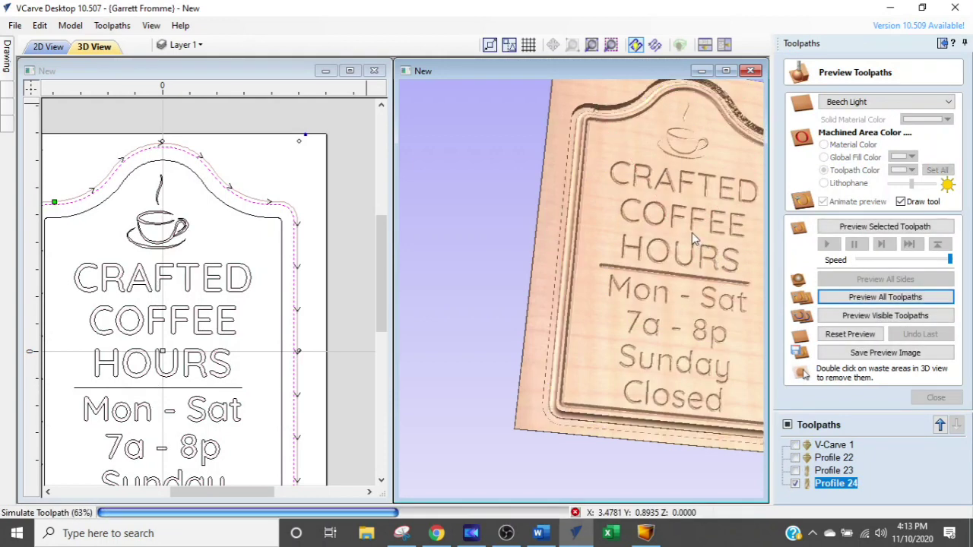
Step: Orbit the 3D view to inspect the finished carved and cut-out beech sign
{"action": "scroll", "coordinate": [641, 253], "scroll_direction": "up", "scroll_amount": 4}
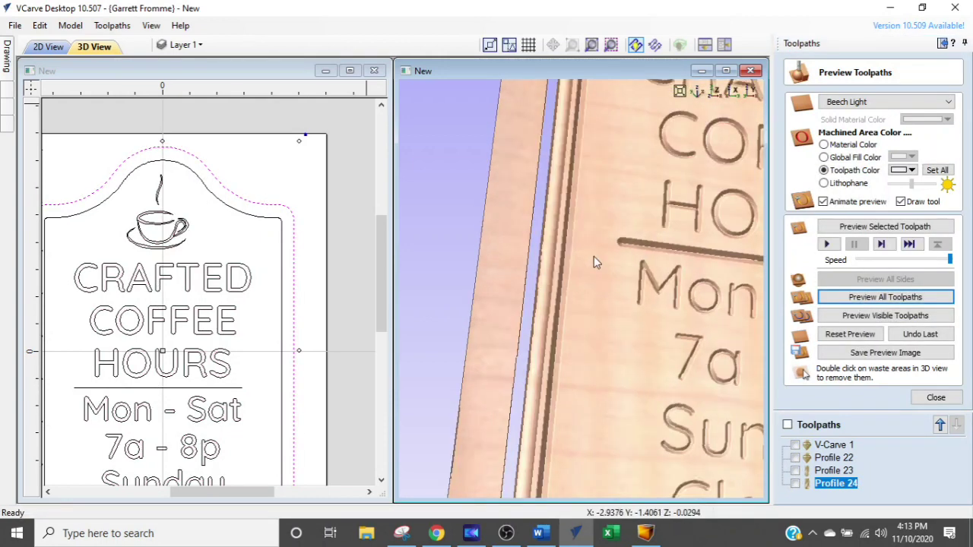
{"action": "scroll", "coordinate": [601, 244], "scroll_direction": "down", "scroll_amount": 4}
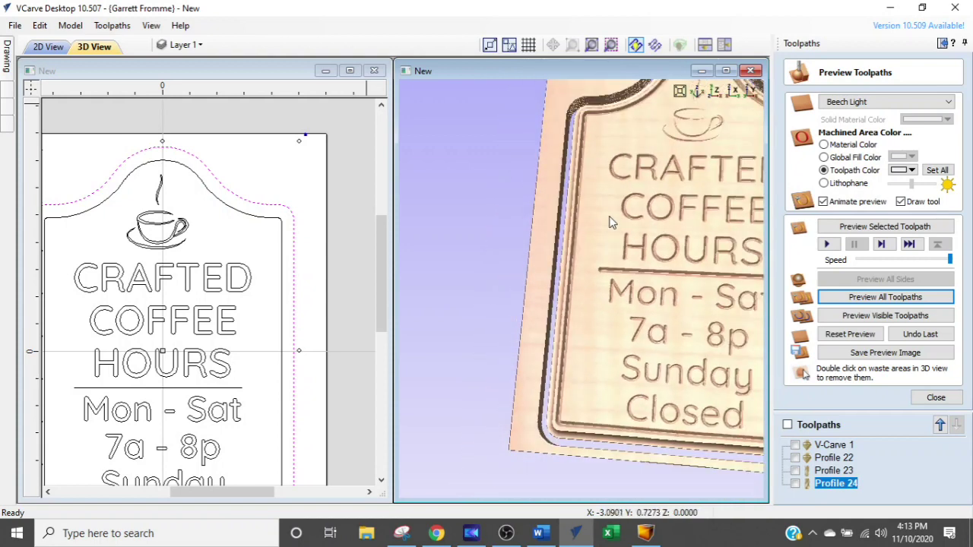
{"action": "scroll", "coordinate": [612, 221], "scroll_direction": "down", "scroll_amount": 3}
{"action": "left_click_drag", "start_coordinate": [597, 152], "coordinate": [586, 144]}
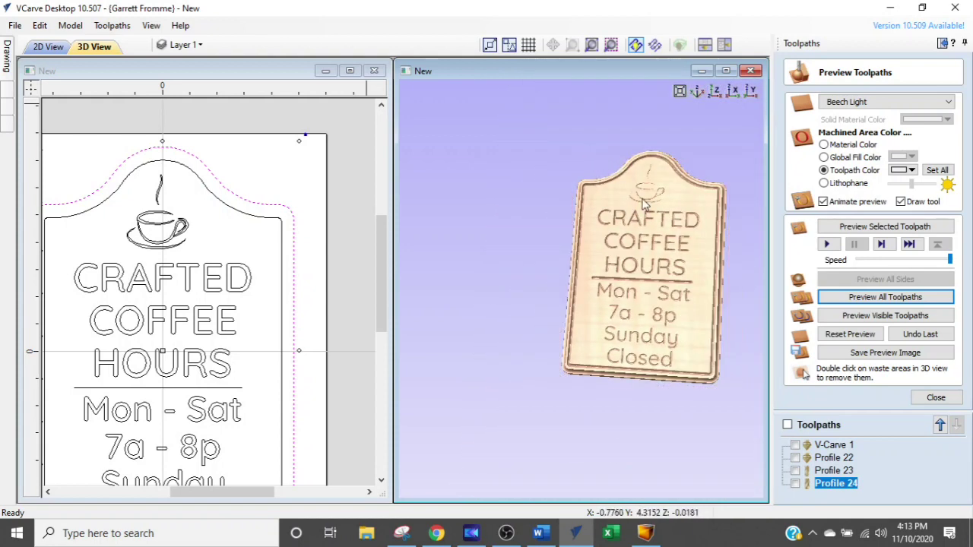
{"action": "scroll", "coordinate": [643, 205], "scroll_direction": "down", "scroll_amount": 1}
{"action": "scroll", "coordinate": [638, 213], "scroll_direction": "up", "scroll_amount": 2}
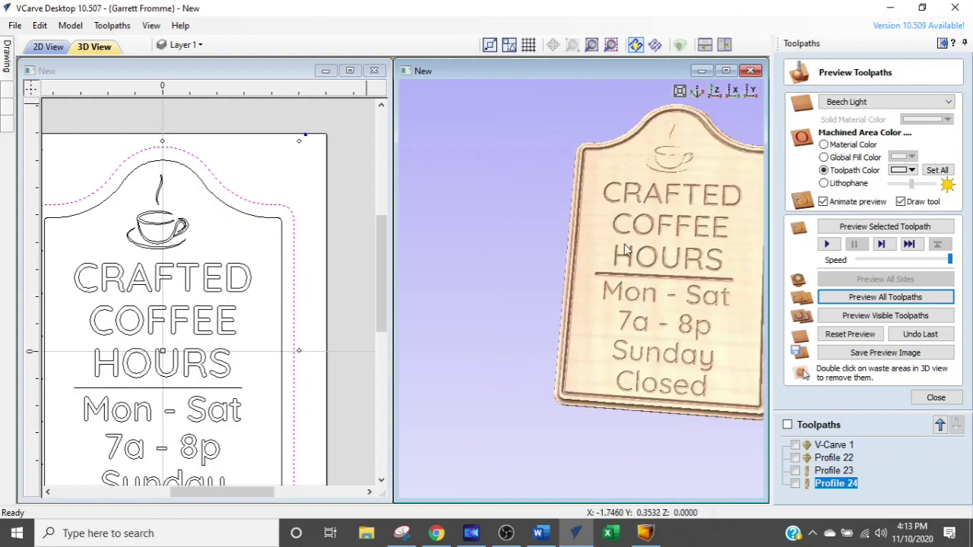
{"action": "mouse_move", "coordinate": [625, 251]}
{"action": "left_mouse_down"}
{"action": "mouse_move", "coordinate": [596, 324]}
{"action": "mouse_move", "coordinate": [600, 342]}
{"action": "mouse_move", "coordinate": [540, 328]}
{"action": "mouse_move", "coordinate": [534, 304]}
{"action": "left_mouse_up"}
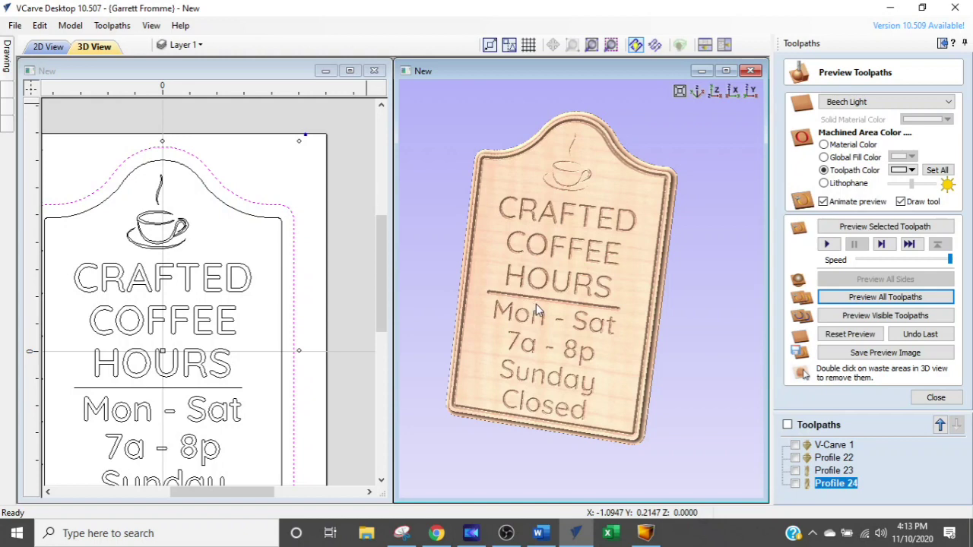
{"action": "left_click_drag", "start_coordinate": [533, 304], "coordinate": [500, 268]}
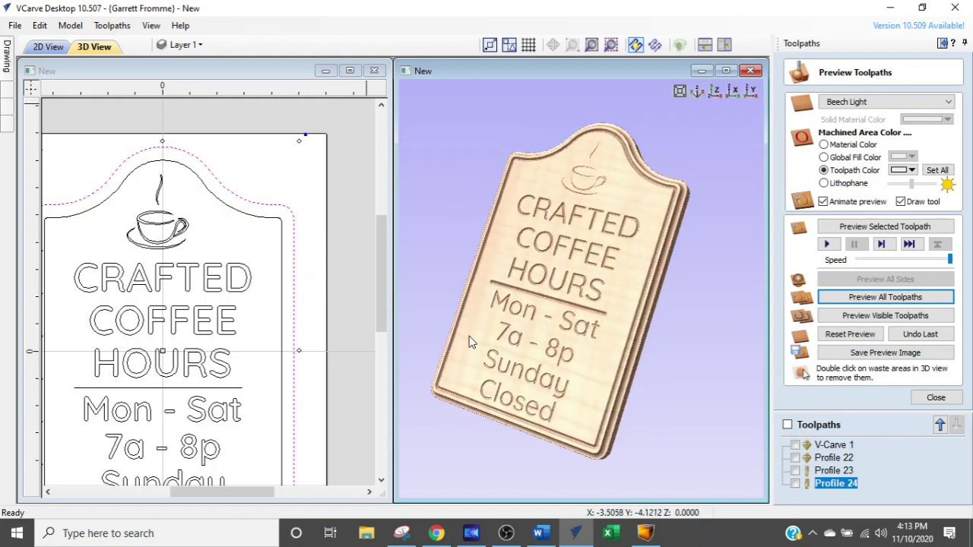